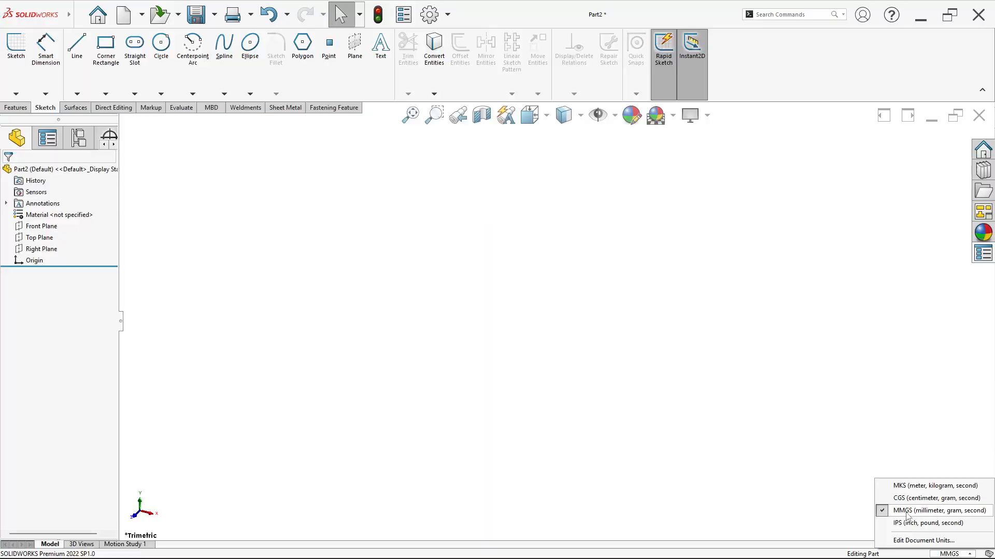
# Set the document units to MMGS and start a sketch on the Front Plane.
pyautogui.click(956, 512)
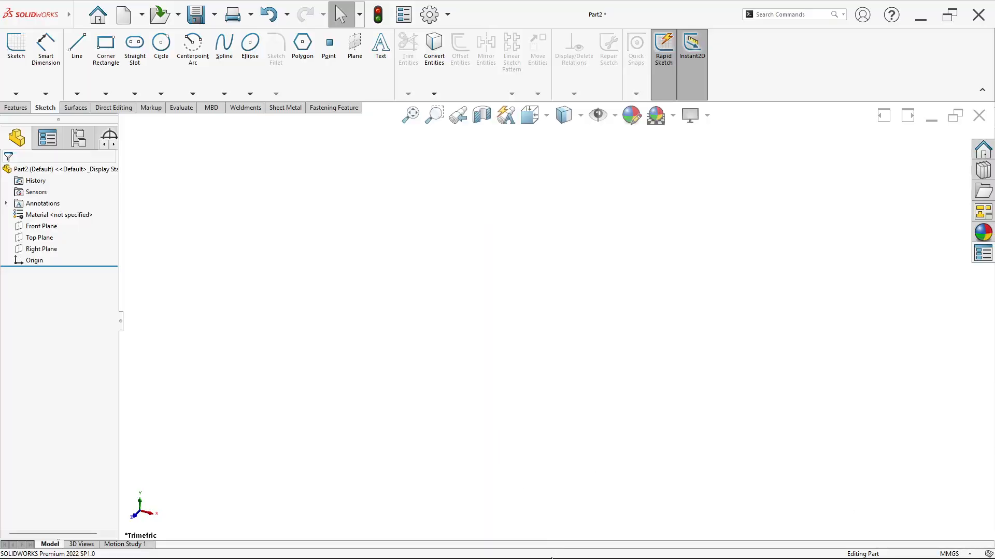
pyautogui.hotkey('alt', 'Tab')
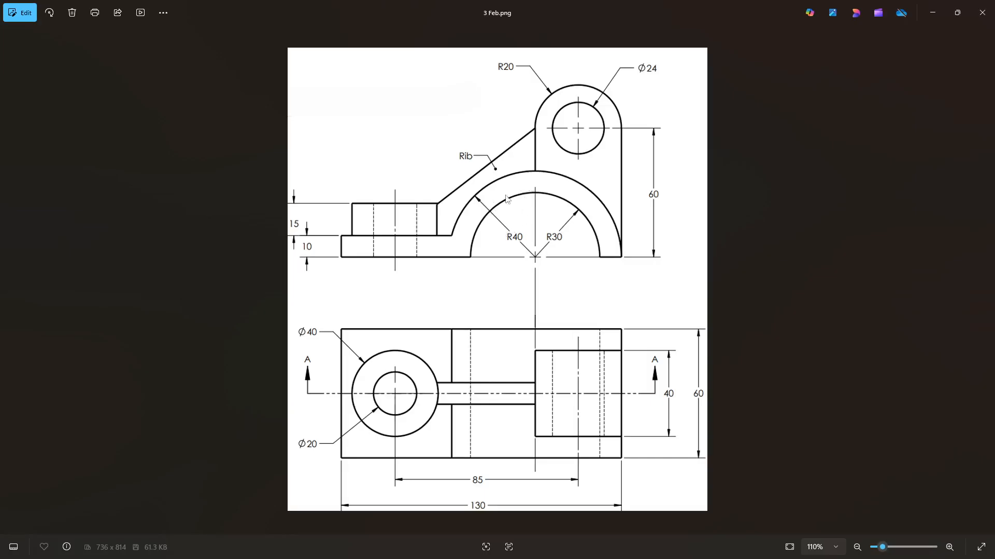
pyautogui.hotkey('alt', 'Tab')
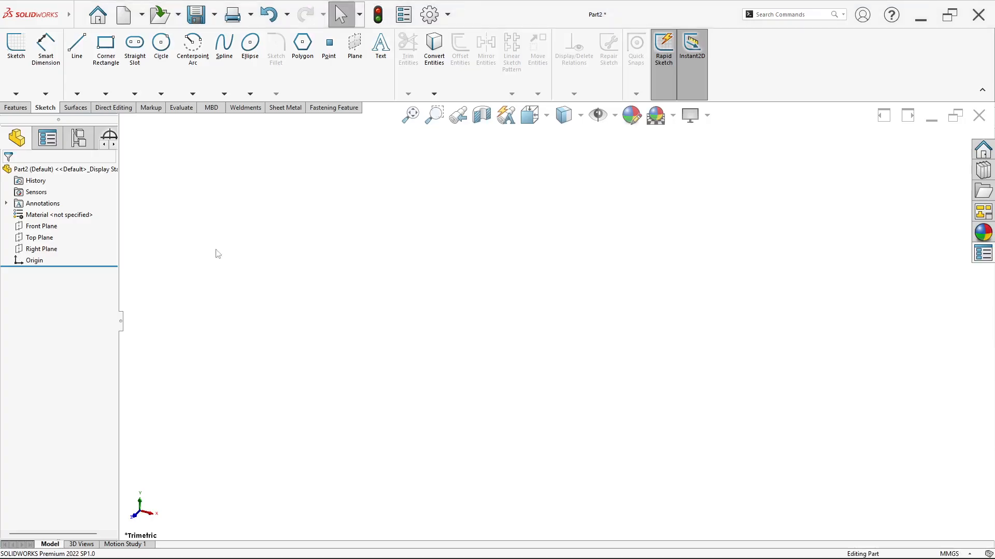
pyautogui.rightClick(47, 229)
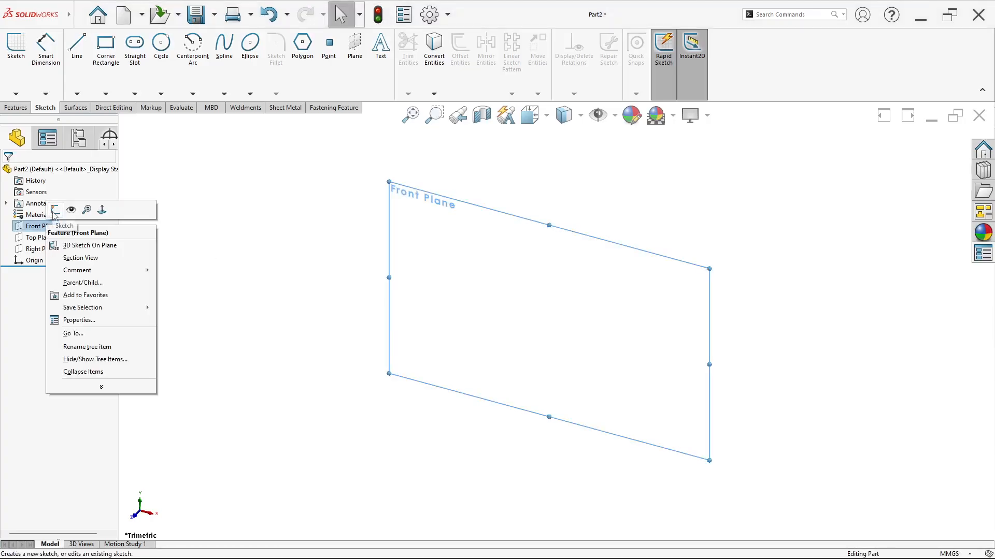
pyautogui.click(54, 211)
# Sketch a semicircular centerpoint arc above the origin, centred on it, with a radius of about 55 mm.
pyautogui.hotkey('alt', 'Tab')
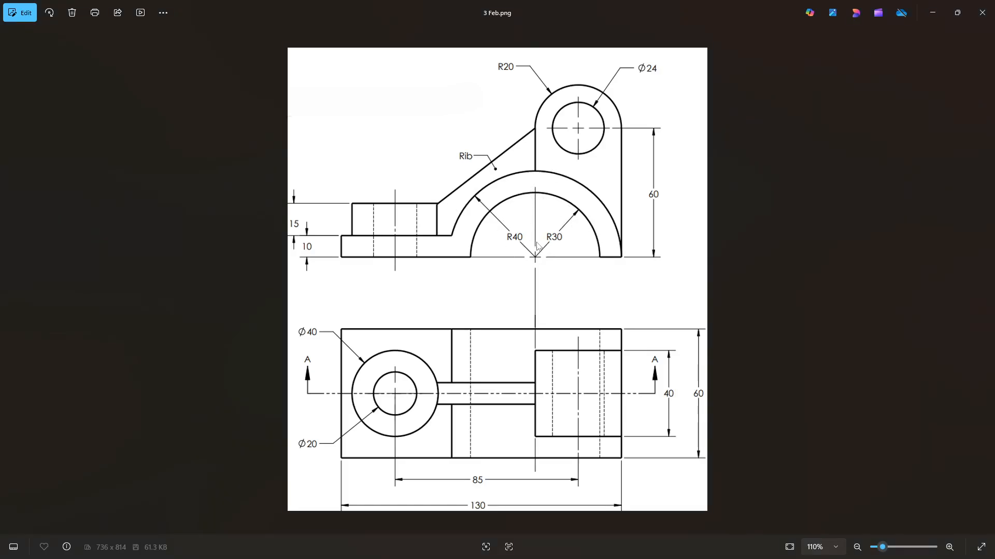
pyautogui.hotkey('alt', 'Tab')
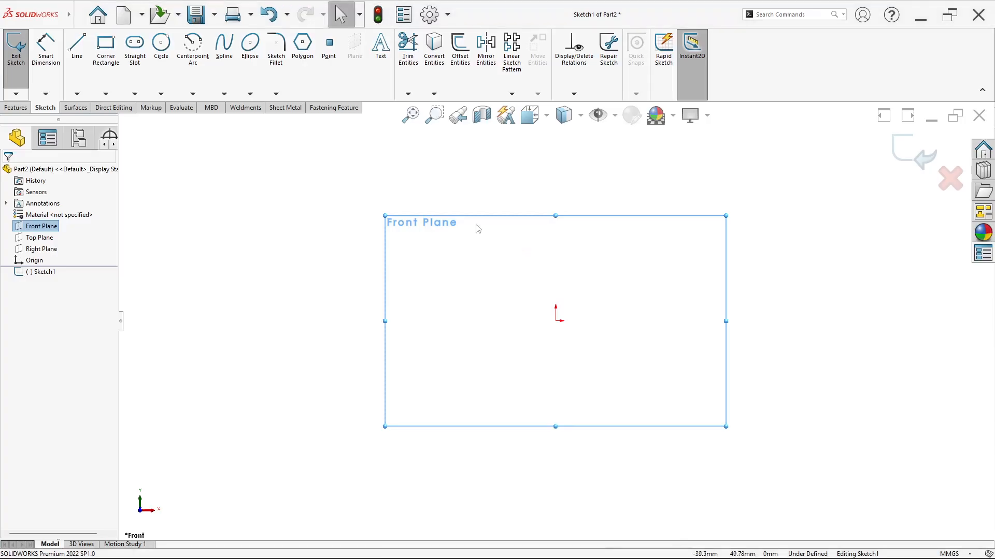
pyautogui.click(193, 93)
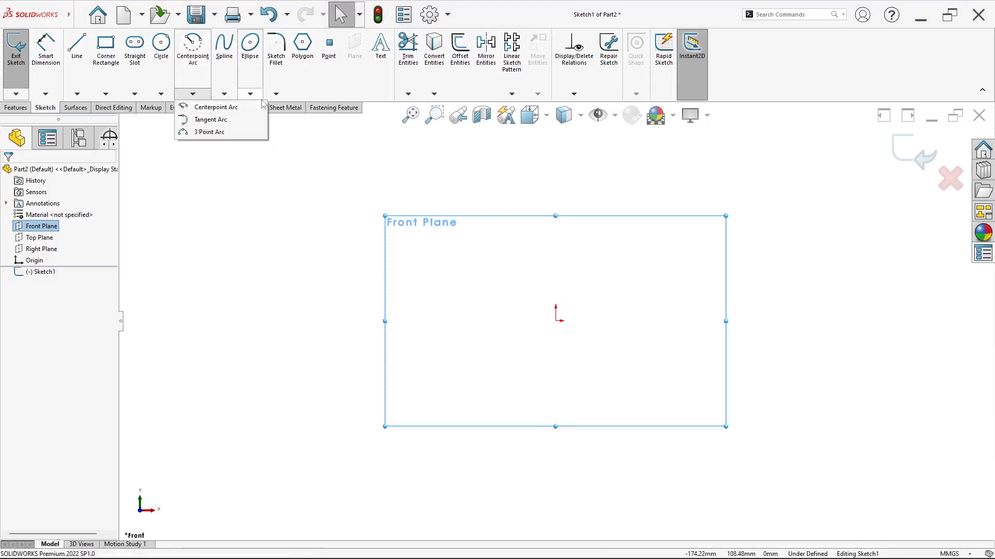
pyautogui.click(114, 144)
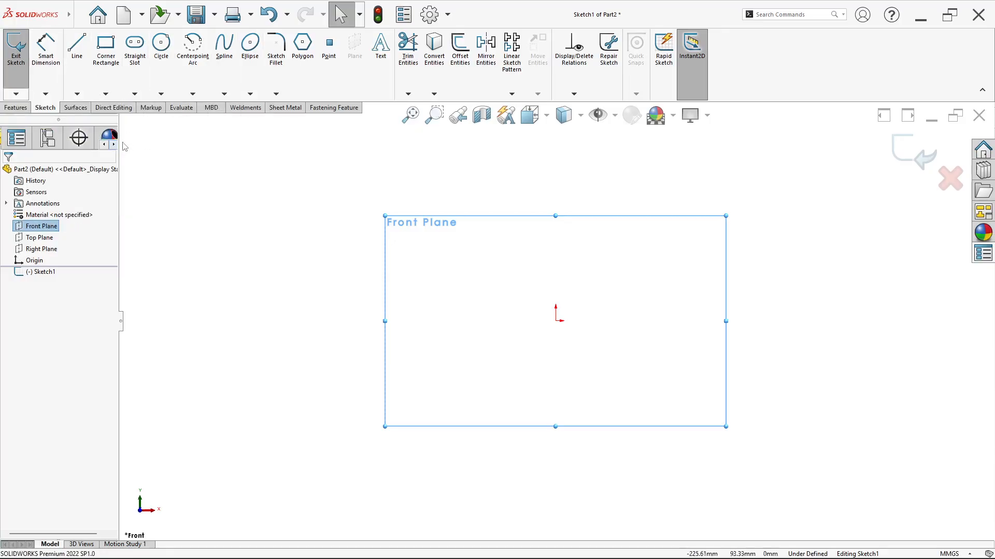
pyautogui.click(193, 94)
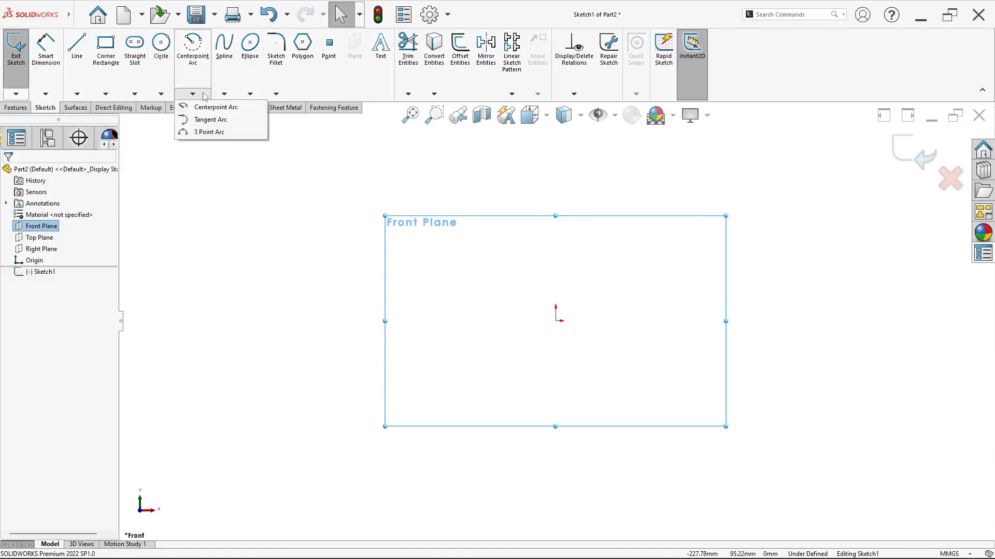
pyautogui.click(216, 107)
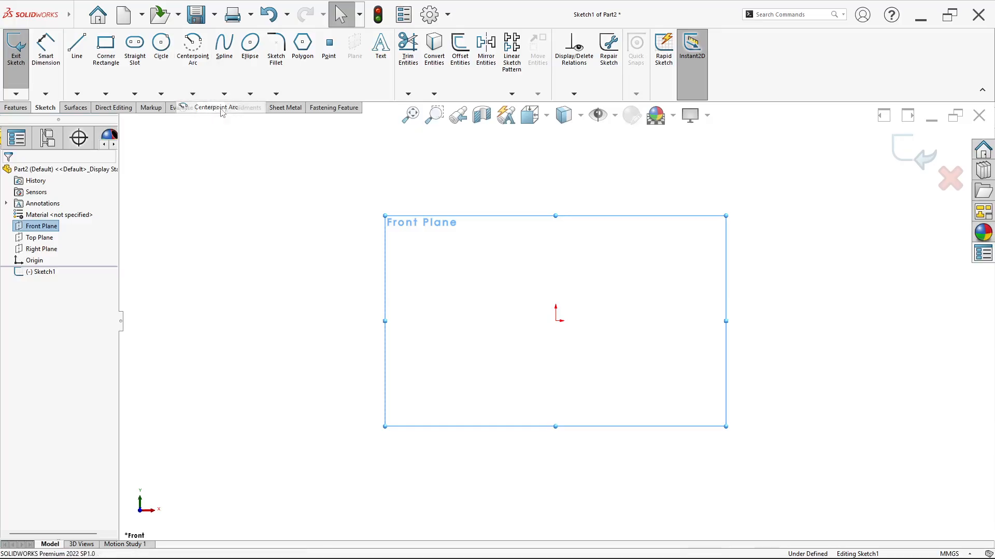
pyautogui.click(555, 321)
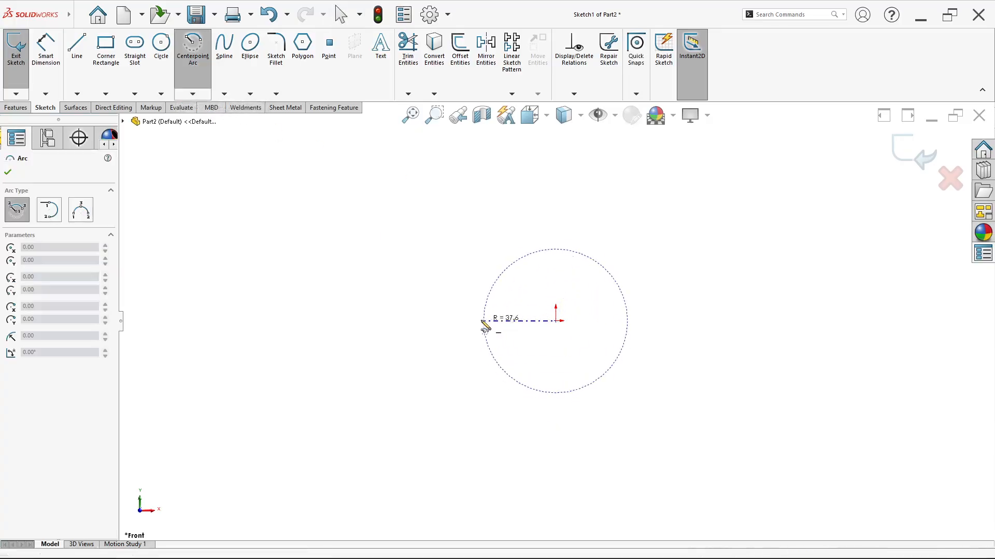
pyautogui.click(451, 322)
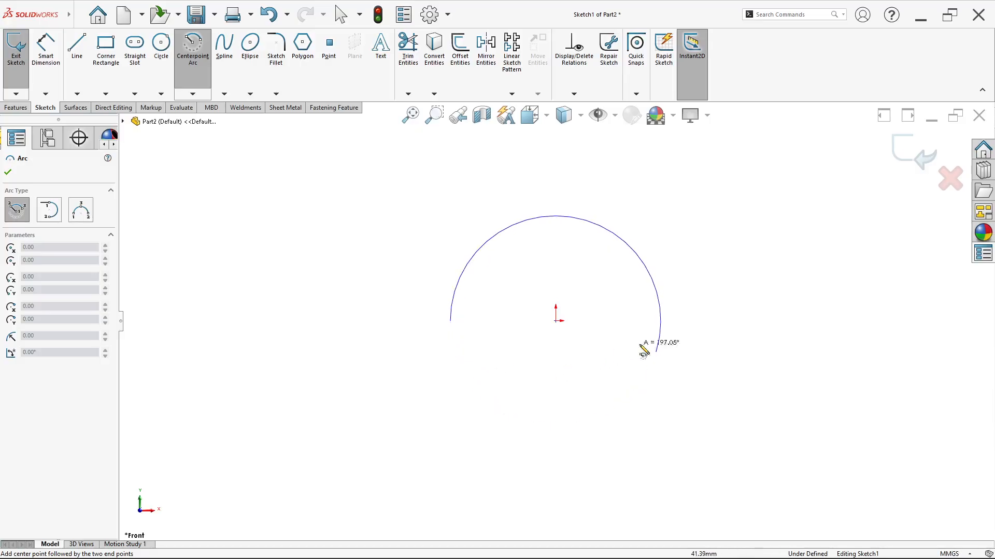
pyautogui.click(661, 322)
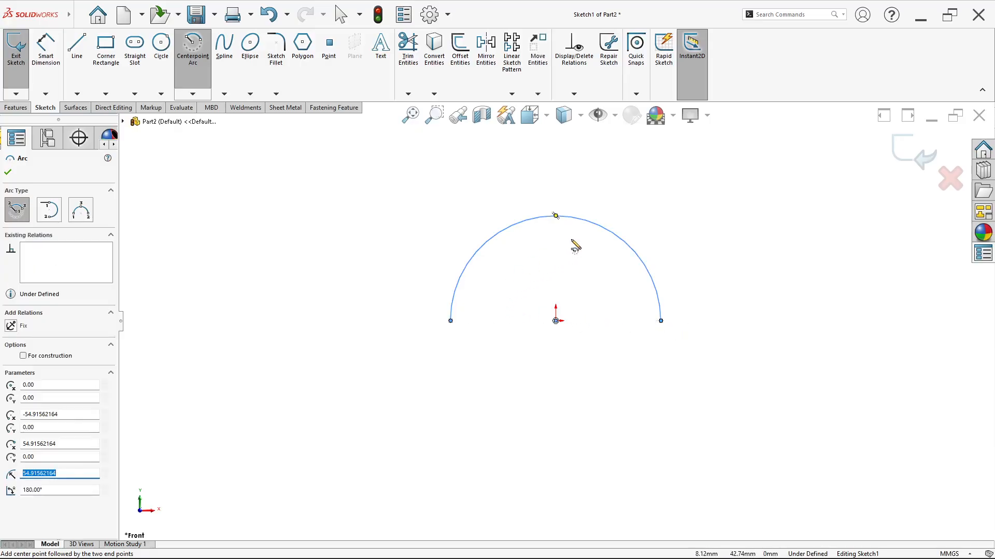
pyautogui.scroll(-2, 573, 238)
pyautogui.press('Escape')
# Add horizontal relations between each endpoint of the arc and its centre point.
pyautogui.click(394, 367)
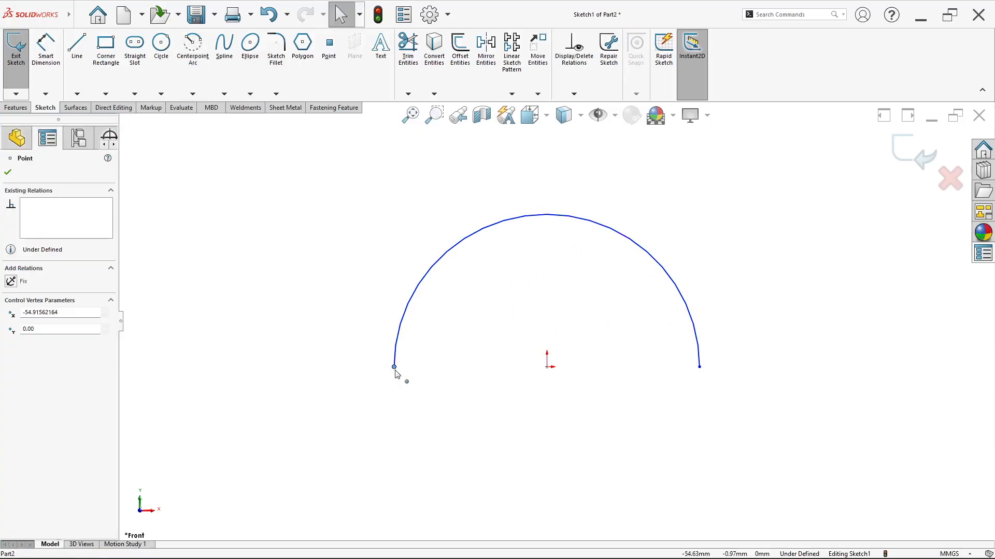
pyautogui.keyDown('ctrl'); pyautogui.click(547, 368); pyautogui.keyUp('ctrl')
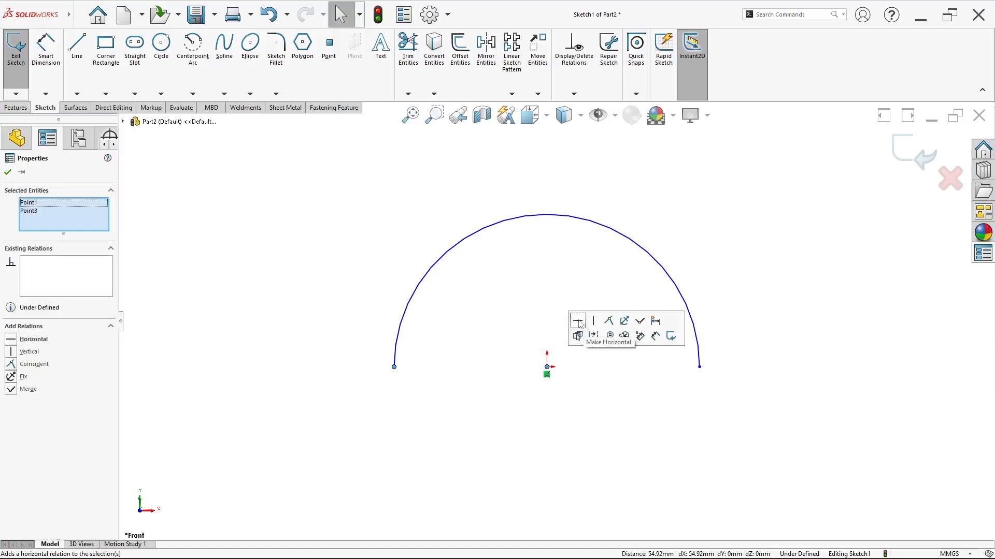
pyautogui.click(580, 323)
pyautogui.click(548, 368)
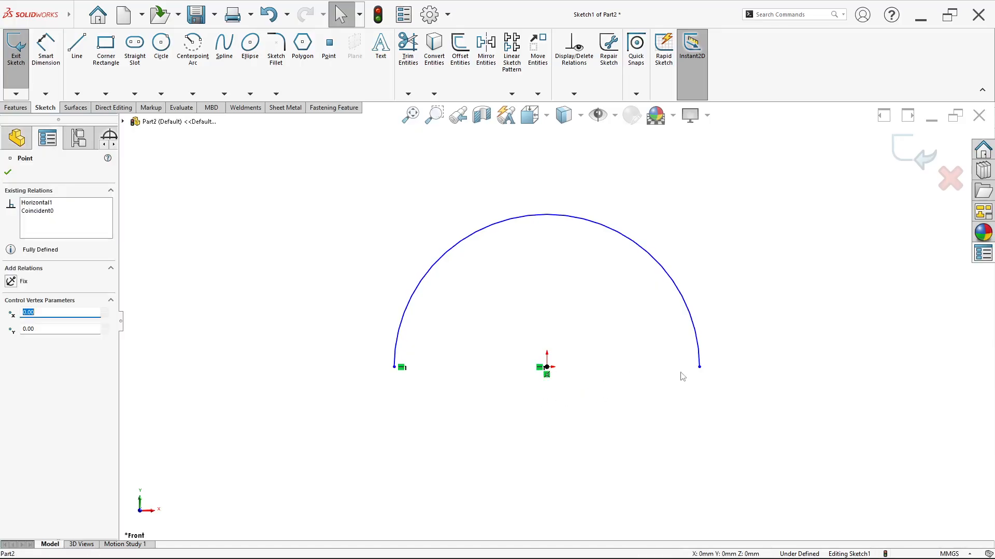
pyautogui.keyDown('ctrl'); pyautogui.click(699, 368); pyautogui.keyUp('ctrl')
pyautogui.click(729, 323)
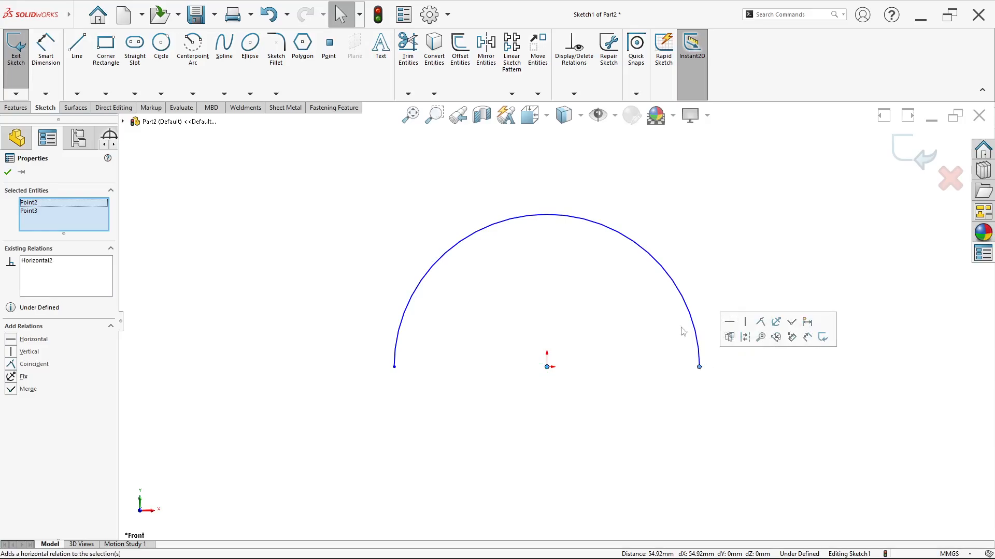
pyautogui.click(605, 278)
# Dimension the arc's radius as 30 mm.
pyautogui.scroll(-2, 606, 275)
pyautogui.click(46, 52)
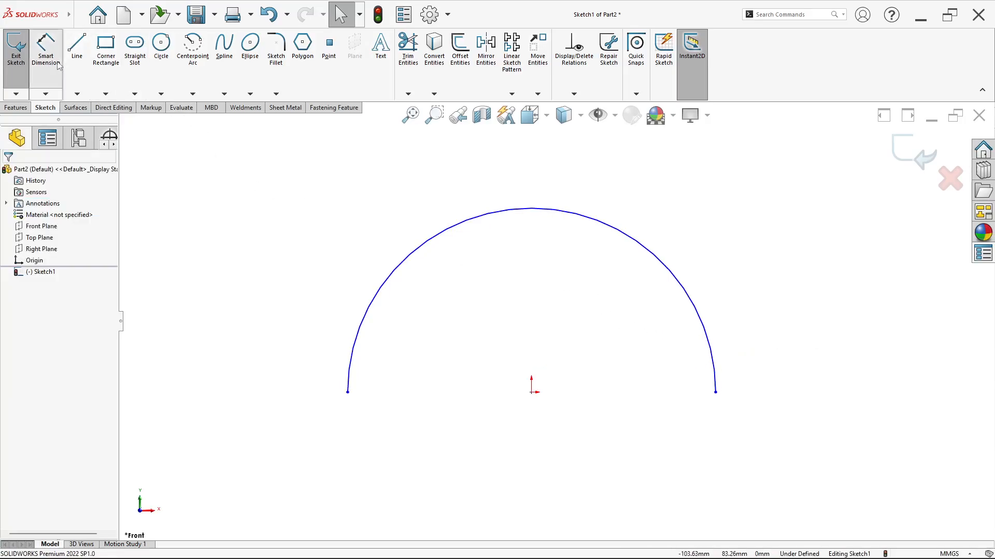
pyautogui.click(459, 224)
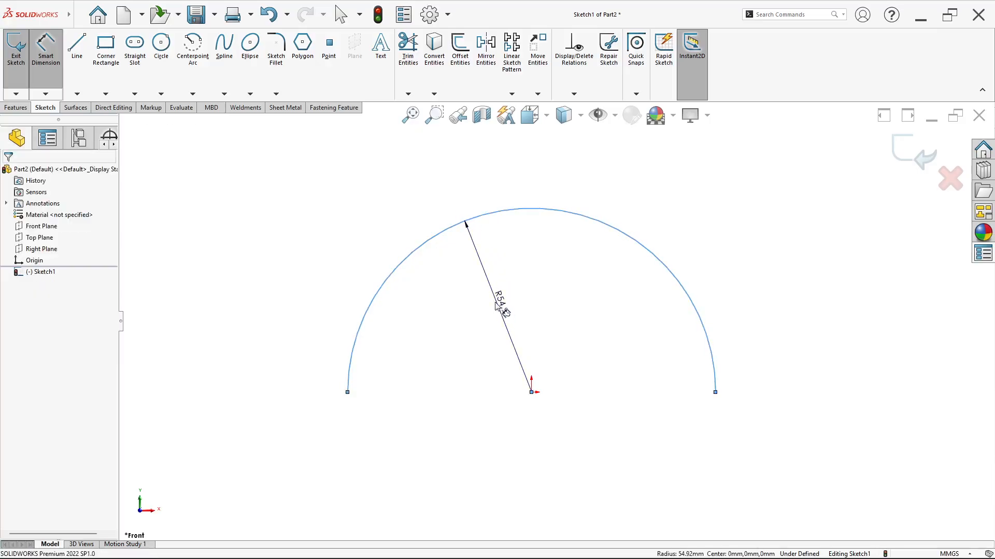
pyautogui.click(507, 310)
pyautogui.write('30')
pyautogui.press('Return')
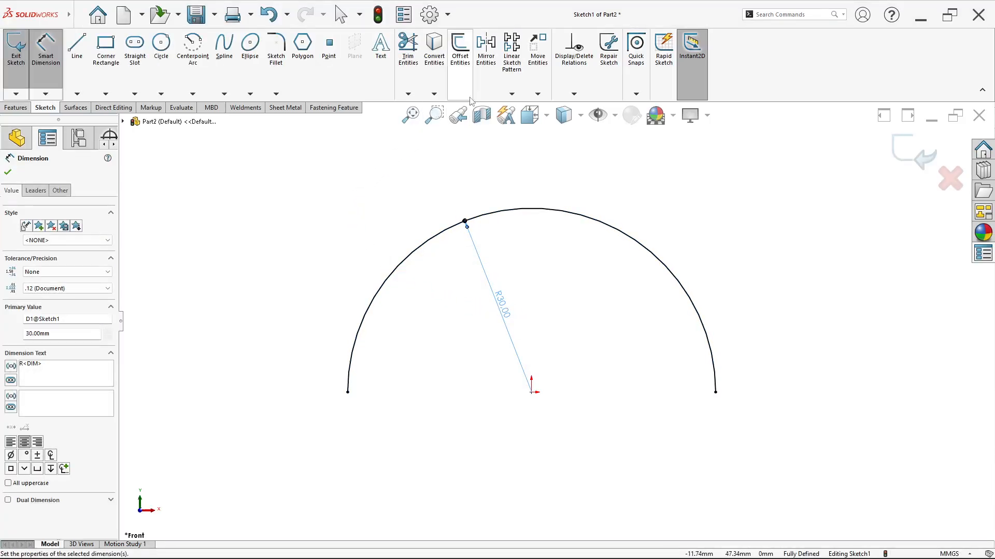
# Offset the arc outward by 10 mm, closing both ends with Lines as cap ends.
pyautogui.hotkey('alt', 'Tab')
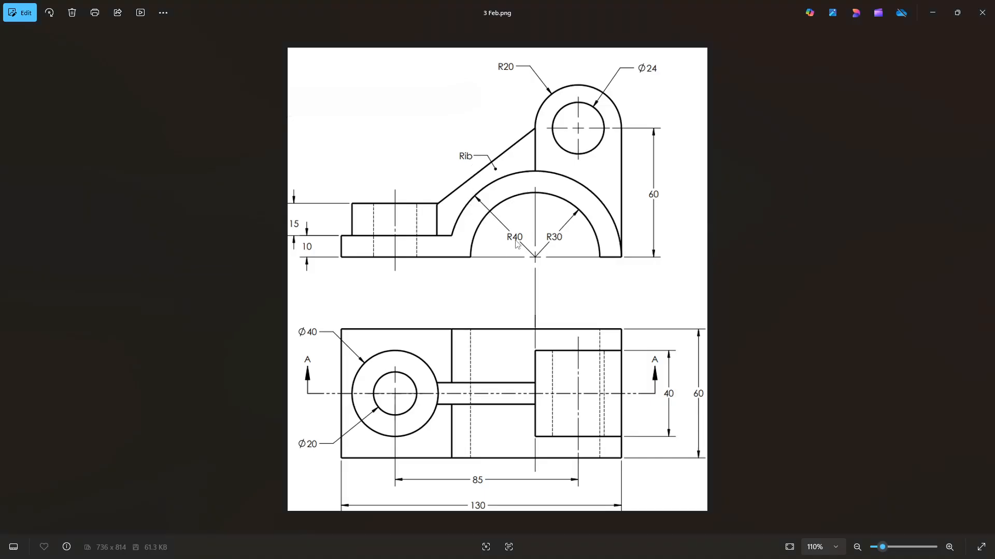
pyautogui.hotkey('alt', 'Tab')
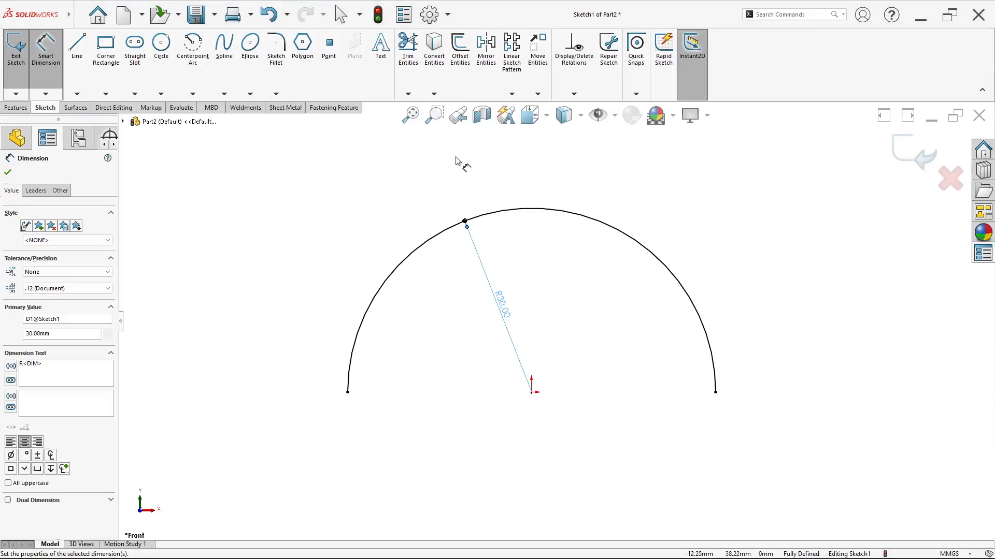
pyautogui.click(462, 87)
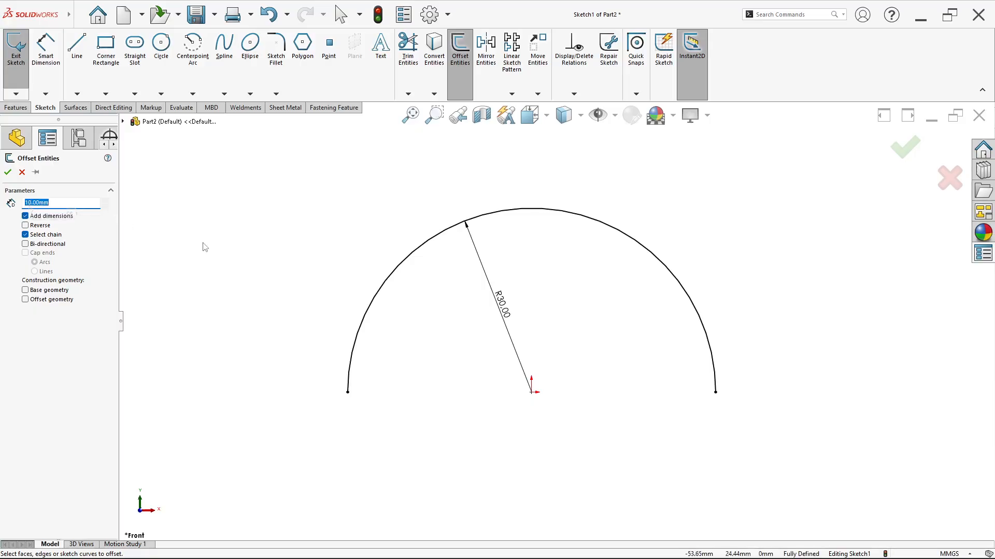
pyautogui.click(392, 279)
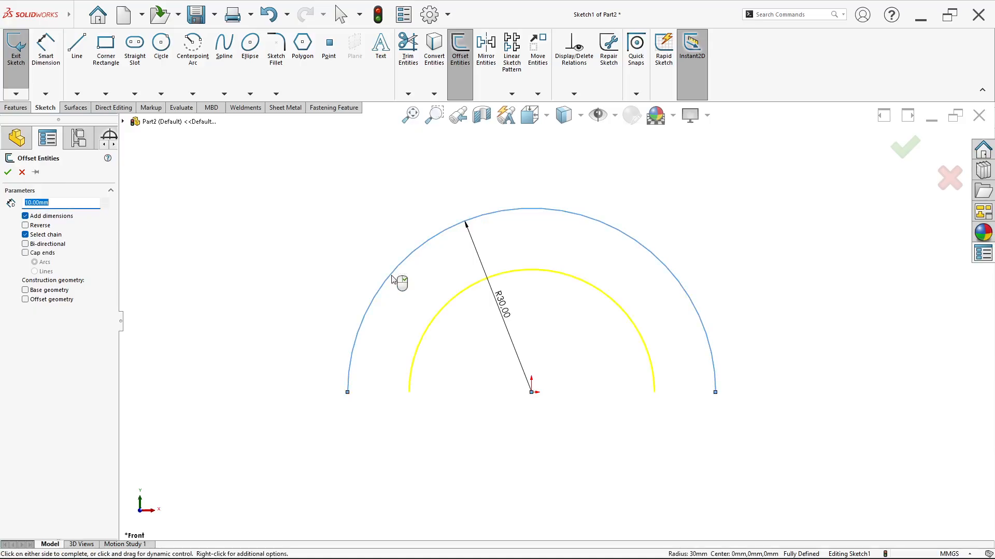
pyautogui.click(27, 227)
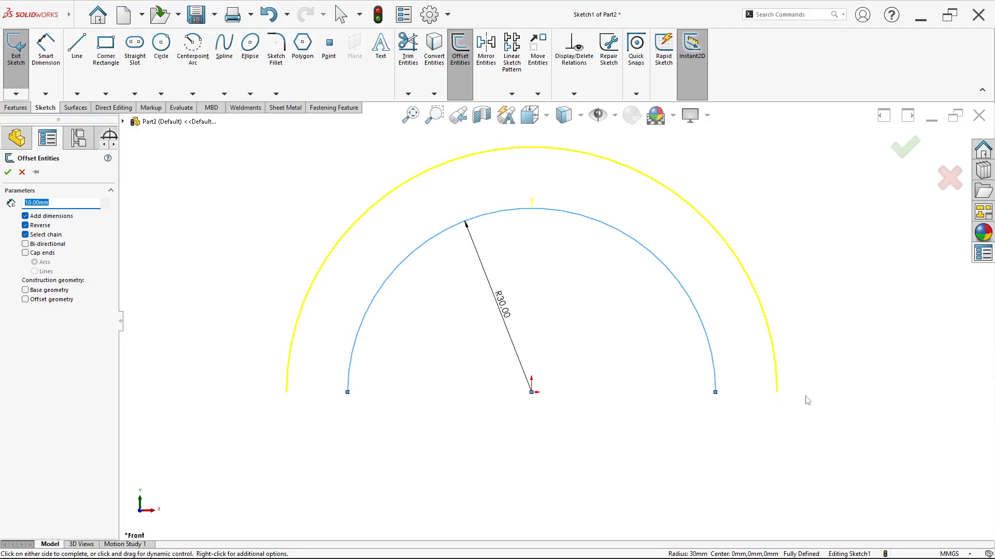
pyautogui.click(26, 253)
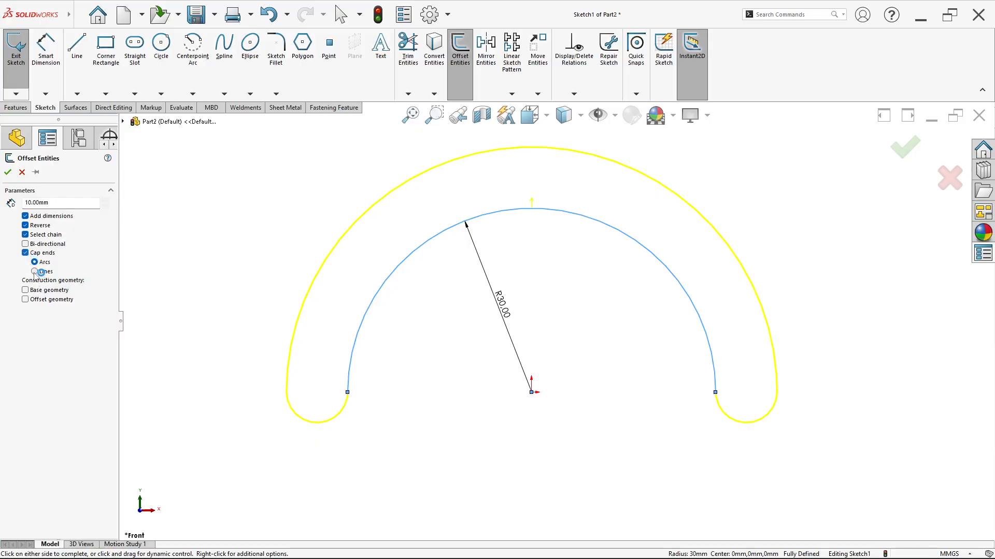
pyautogui.click(34, 271)
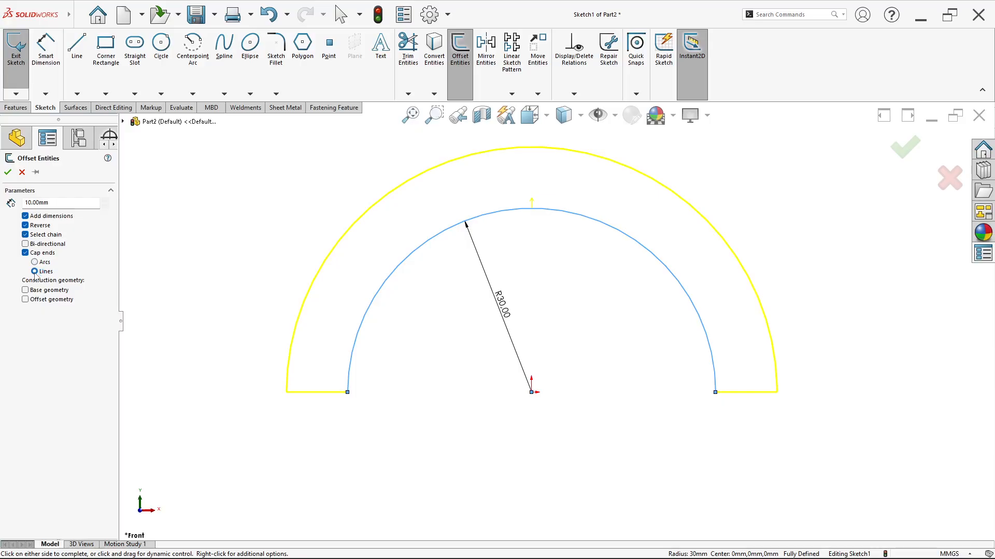
pyautogui.click(8, 172)
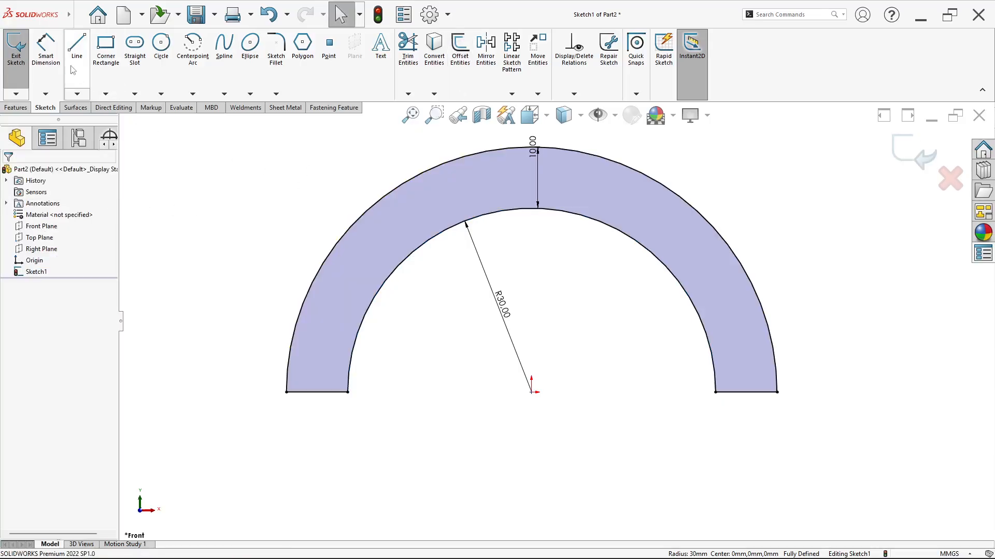
pyautogui.press('d')
pyautogui.click(374, 209)
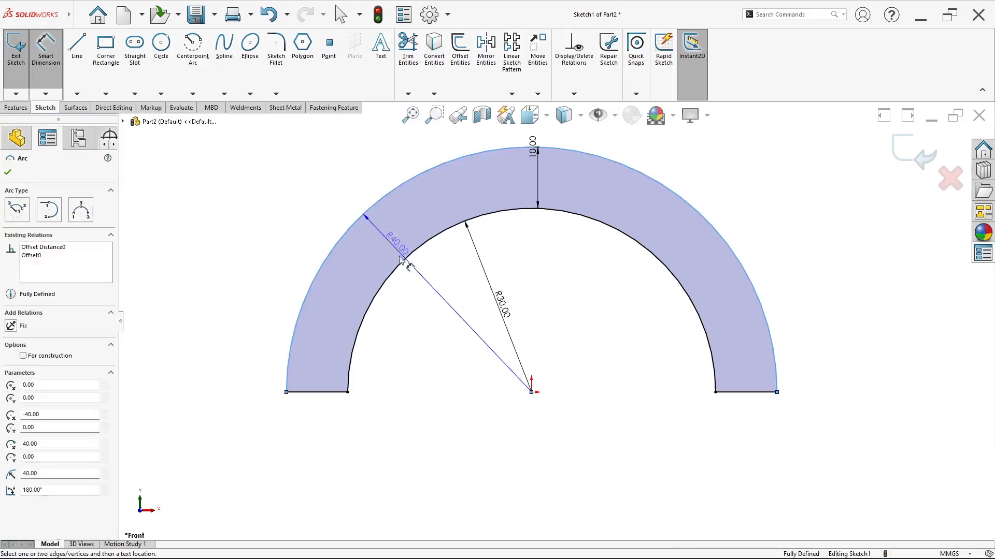
pyautogui.press('Escape')
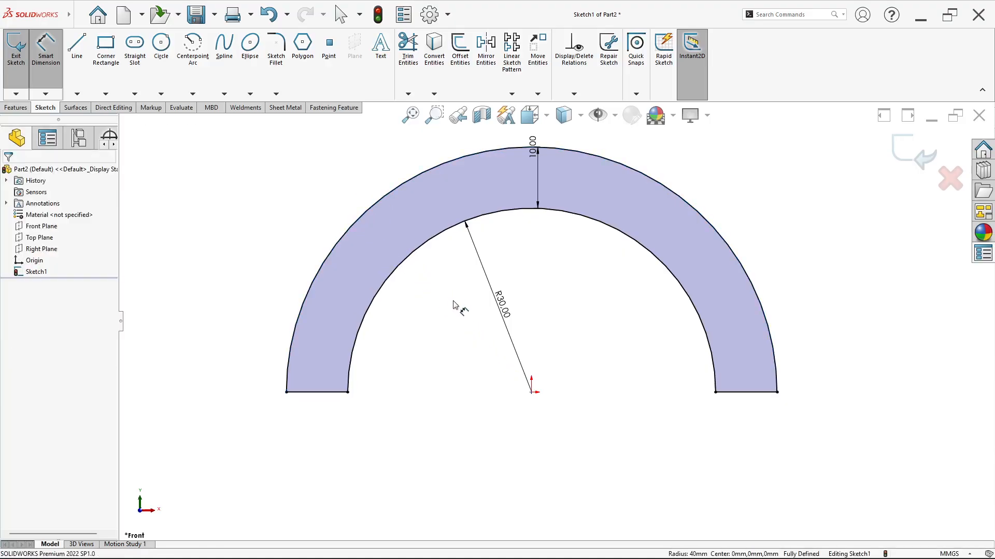
# Sketch a three-line base outline from the arch's left outer corner, about 45 mm long and 9.6 mm high, closing onto the outer arc.
pyautogui.scroll(3, 460, 300)
pyautogui.scroll(-2, 446, 293)
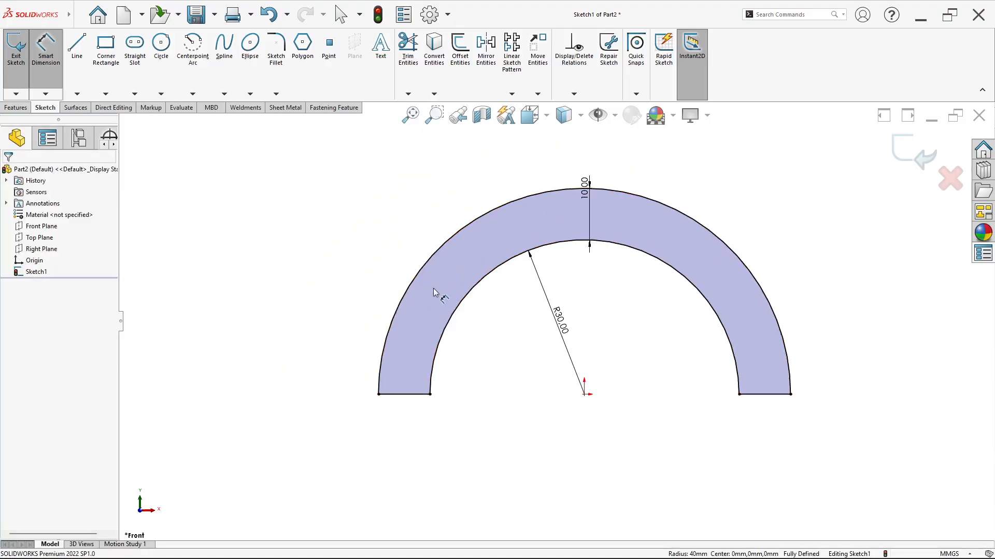
pyautogui.hotkey('alt', 'Tab')
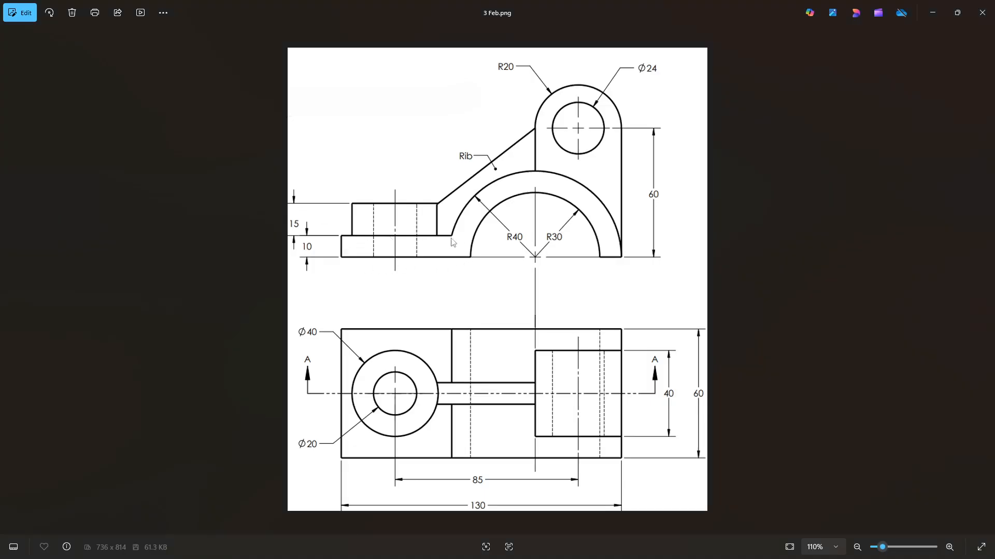
pyautogui.hotkey('alt', 'Tab')
pyautogui.click(77, 45)
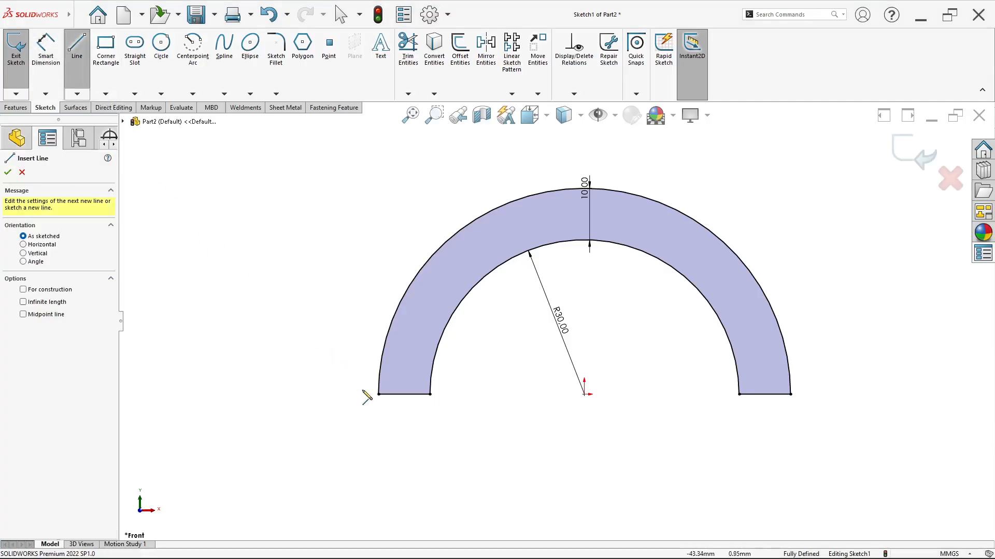
pyautogui.click(378, 395)
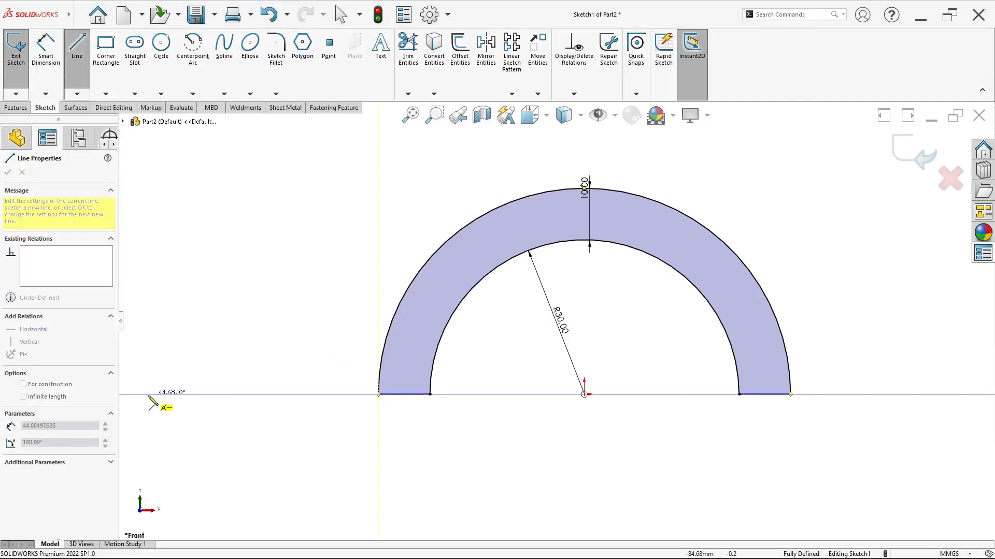
pyautogui.click(145, 394)
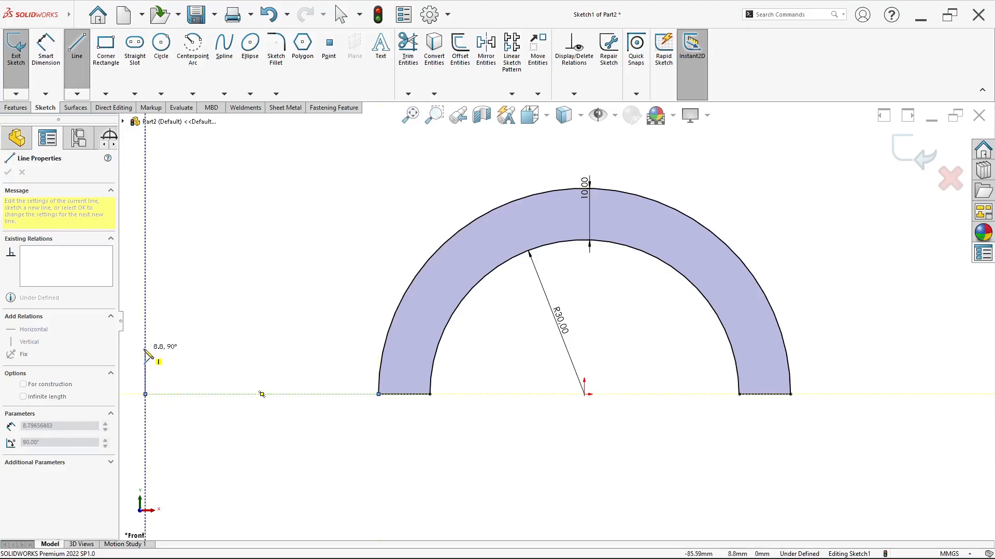
pyautogui.click(145, 344)
pyautogui.click(382, 345)
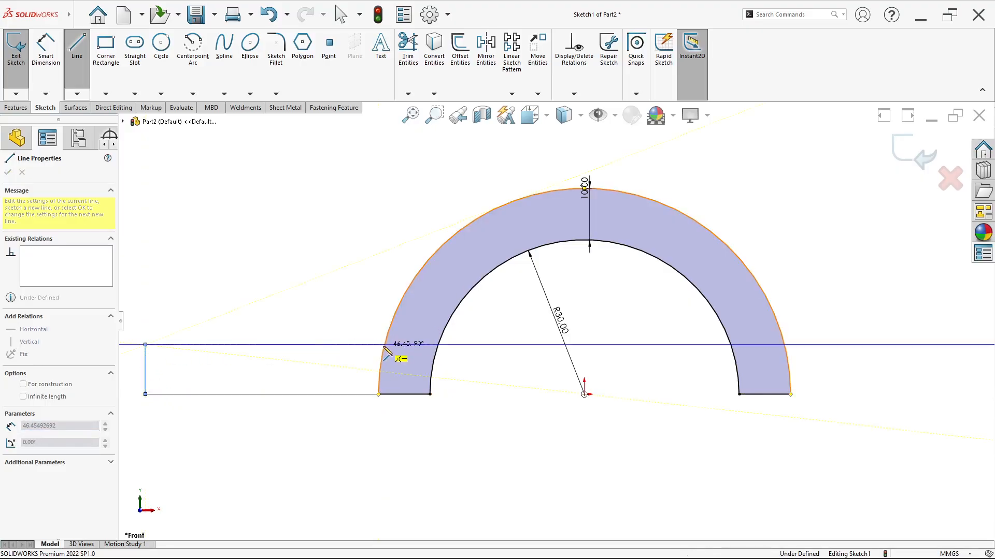
pyautogui.press('Escape')
pyautogui.press('z')
pyautogui.press('Escape')
pyautogui.scroll(-2, 386, 358)
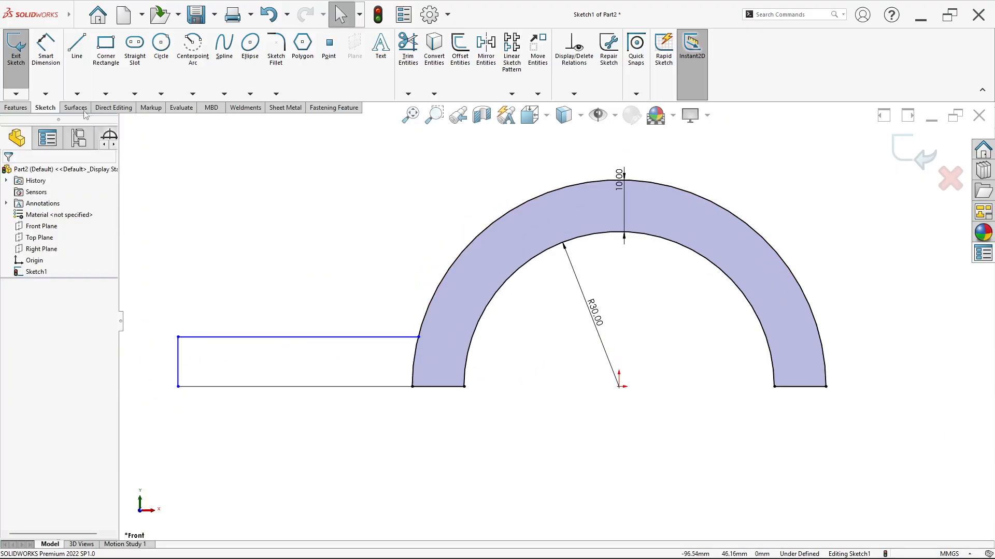
# Dimension the overall width from the base's left edge to the arch's right outer endpoint as 130 mm.
pyautogui.click(56, 90)
pyautogui.hotkey('alt', 'Tab')
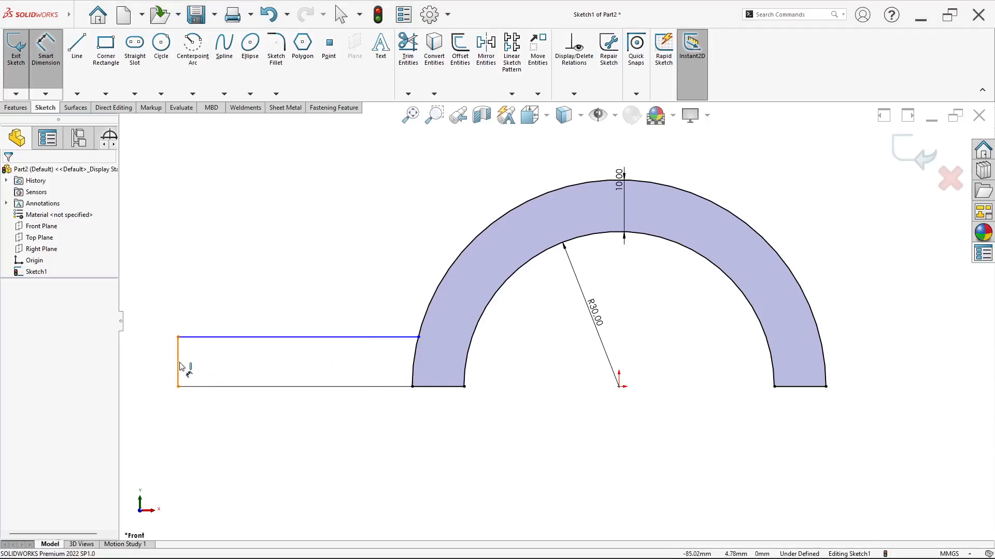
pyautogui.click(179, 362)
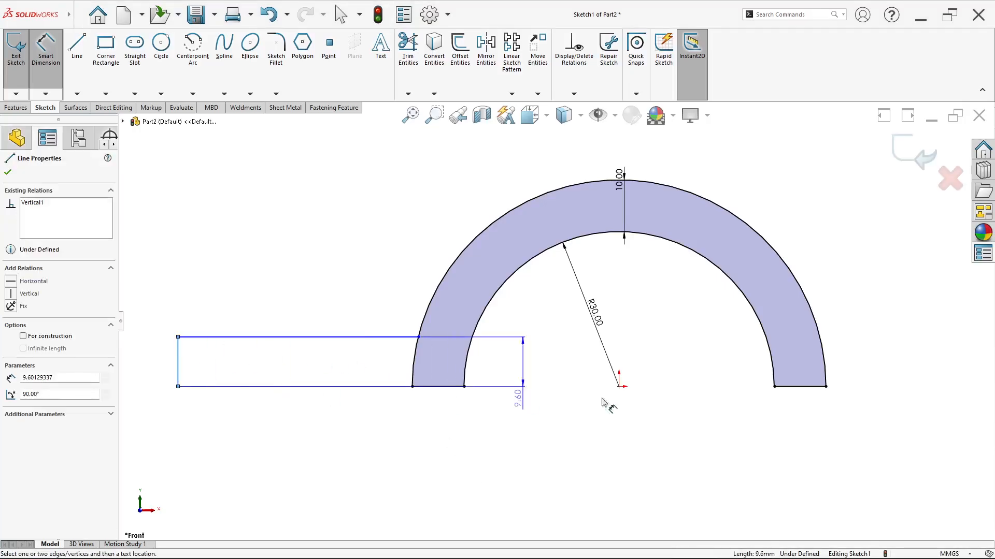
pyautogui.click(825, 387)
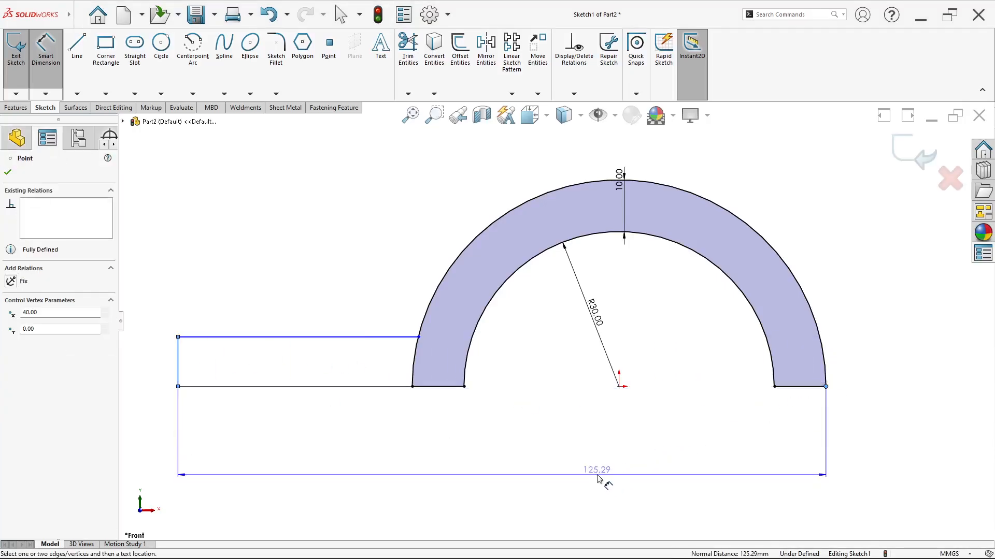
pyautogui.click(598, 478)
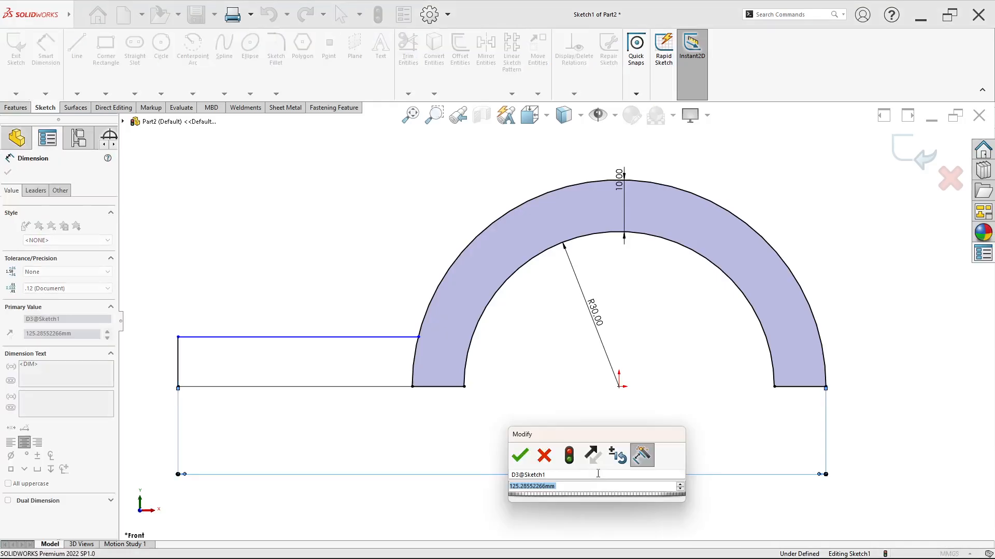
pyautogui.write('130')
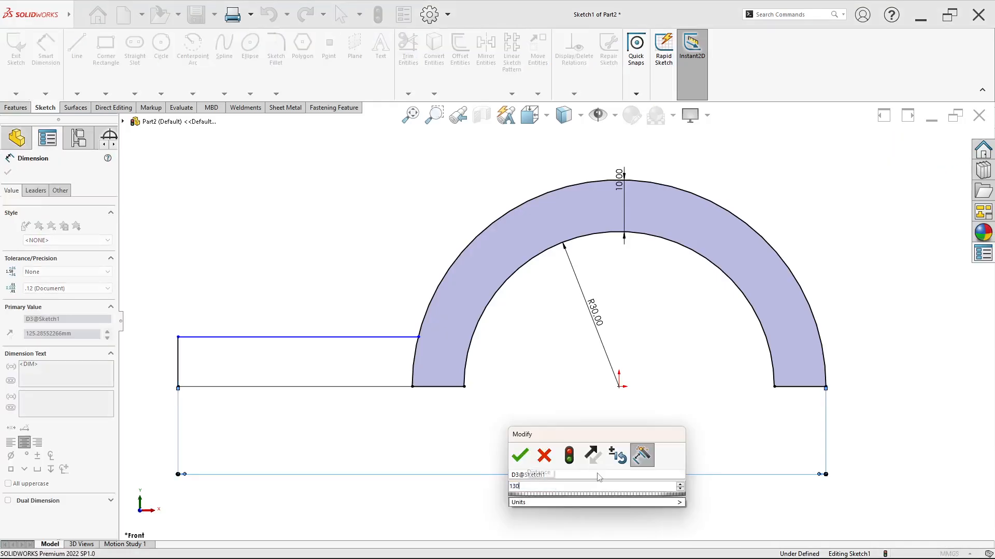
pyautogui.press('Return')
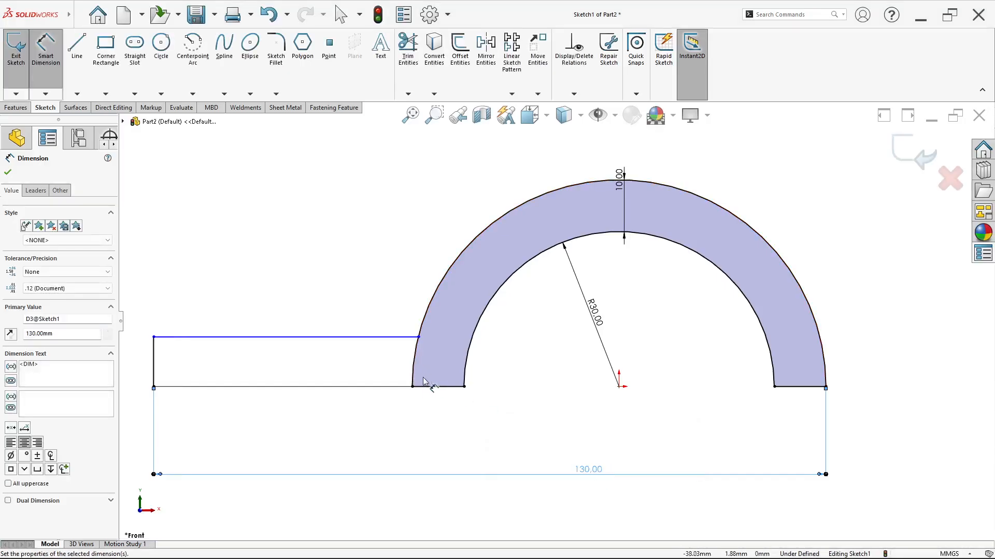
# Dimension the vertical left edge of the base as 10 mm.
pyautogui.scroll(1, 424, 382)
pyautogui.scroll(-1, 357, 363)
pyautogui.click(194, 356)
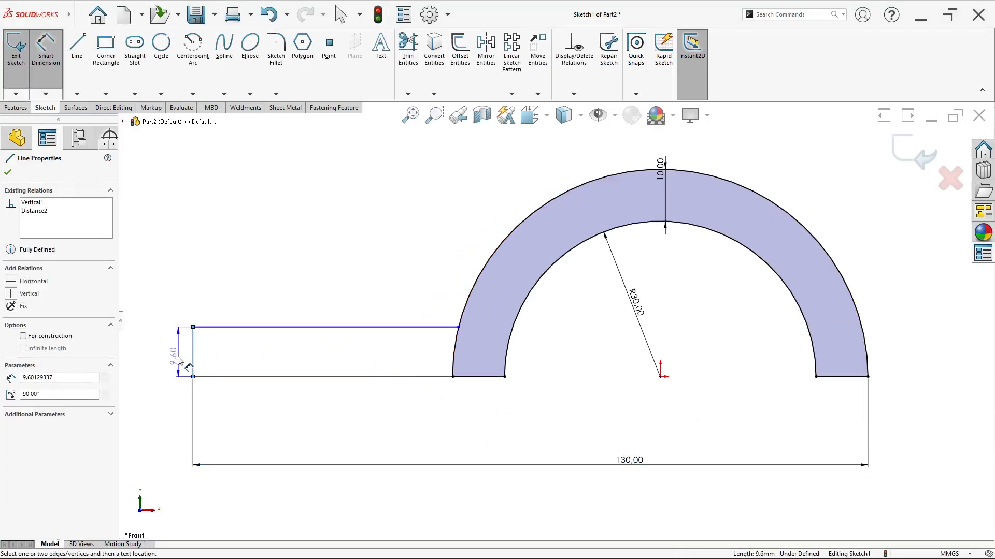
pyautogui.click(176, 358)
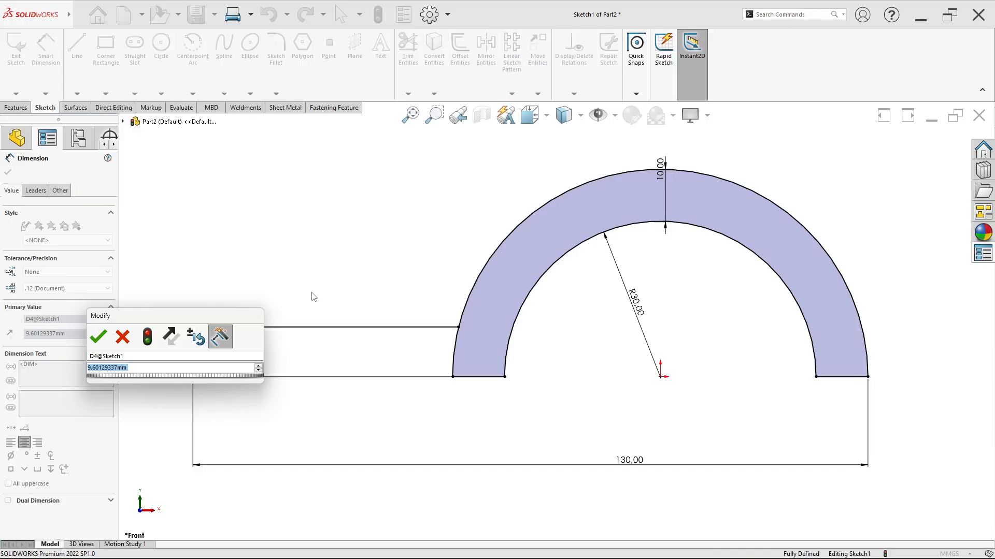
pyautogui.write('10')
pyautogui.press('Return')
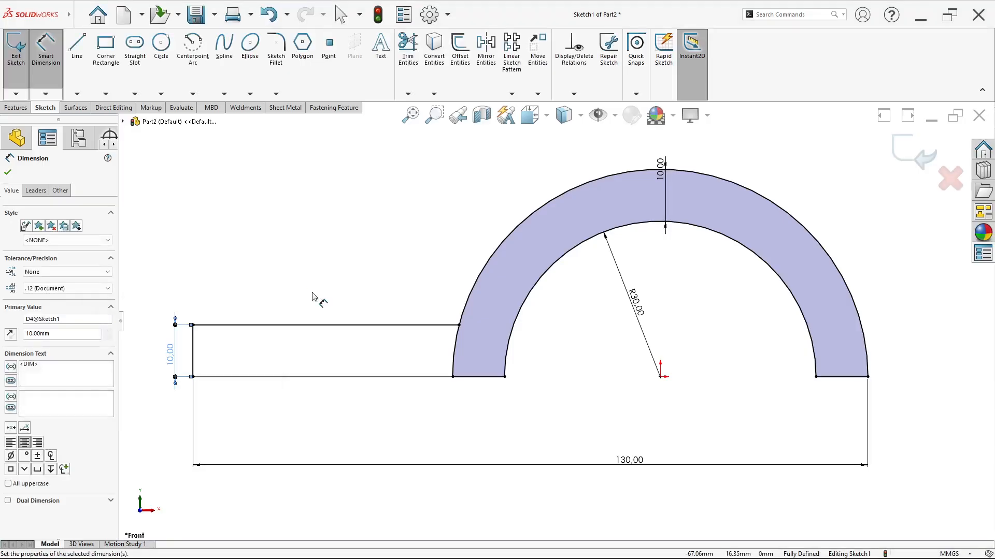
# Power-trim the outer arc segment between the base's upper and lower lines so the base and arch form one profile.
pyautogui.scroll(-1, 511, 356)
pyautogui.click(415, 69)
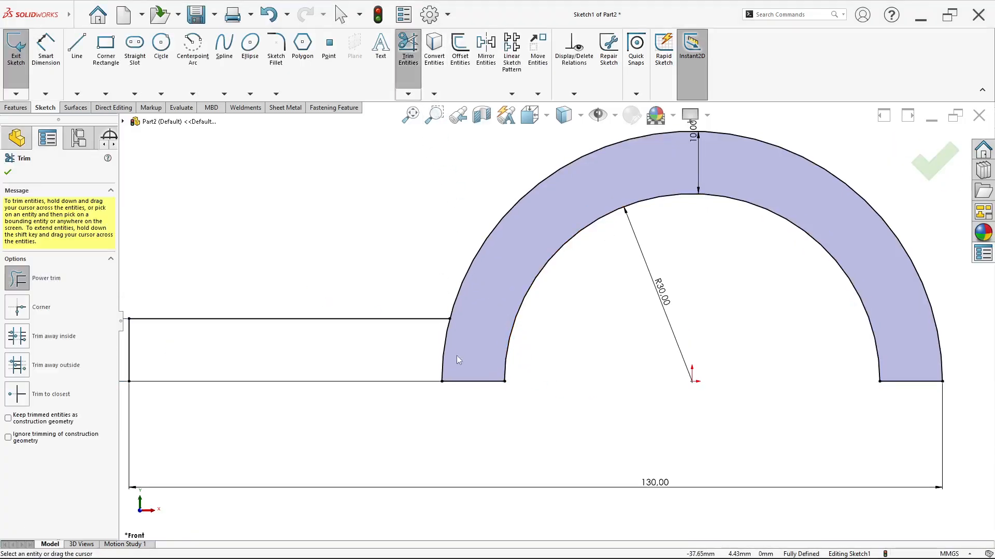
pyautogui.moveTo(448, 352); pyautogui.dragTo(437, 354)
pyautogui.scroll(2, 356, 259)
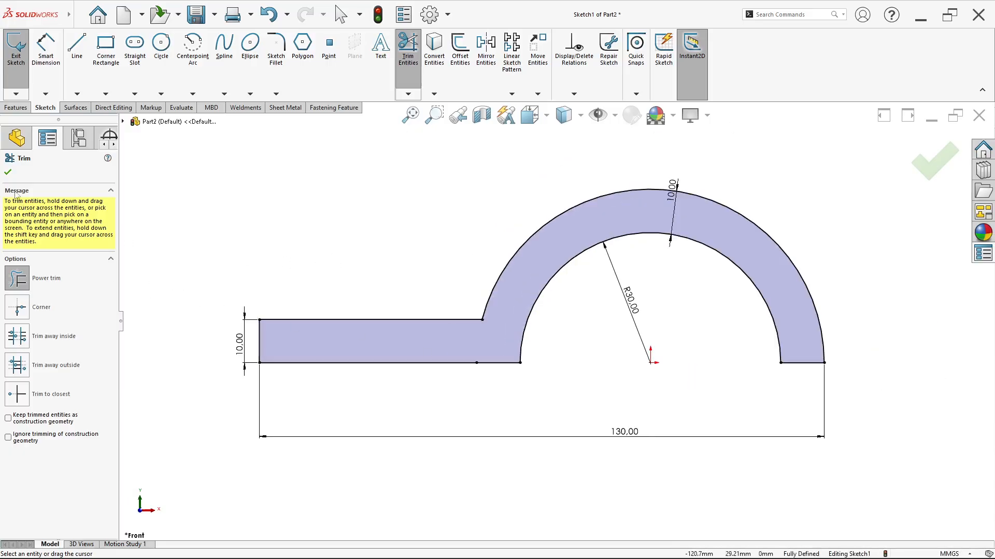
pyautogui.click(8, 172)
pyautogui.scroll(2, 741, 233)
pyautogui.scroll(-1, 725, 237)
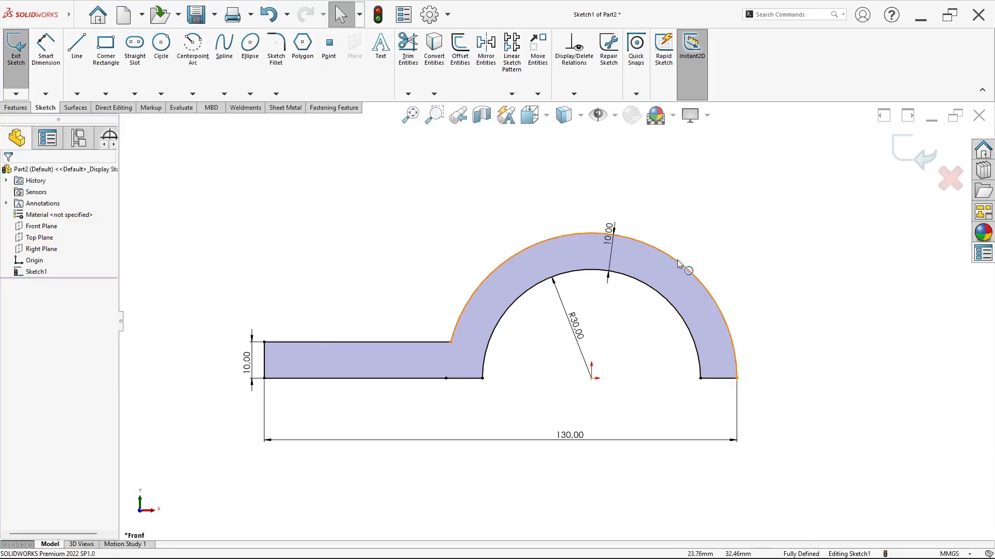
# Sketch a lug outline from the arch's right outer end: vertical line about 50 mm, arc about 22 mm in radius, vertical line down onto the arch.
pyautogui.hotkey('alt', 'Tab')
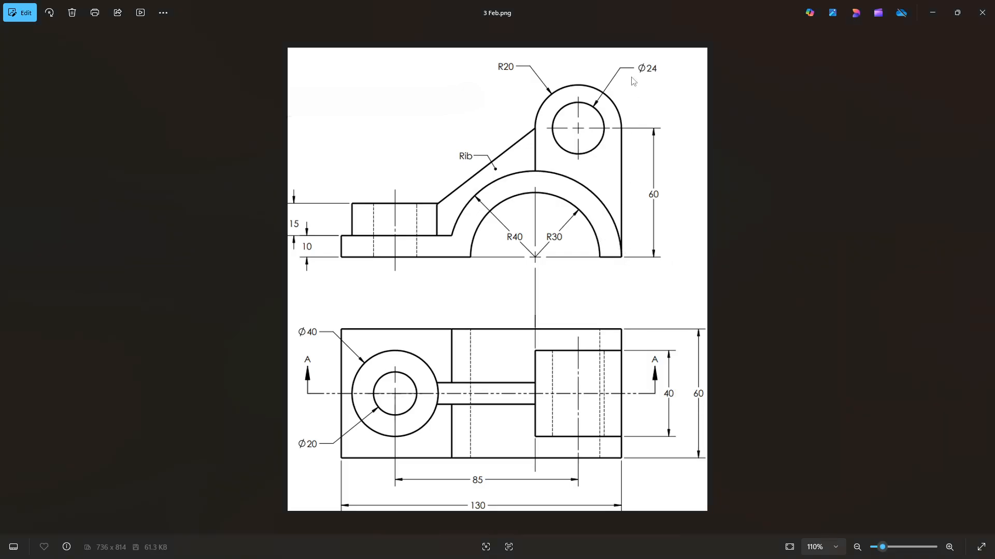
pyautogui.hotkey('alt', 'Tab')
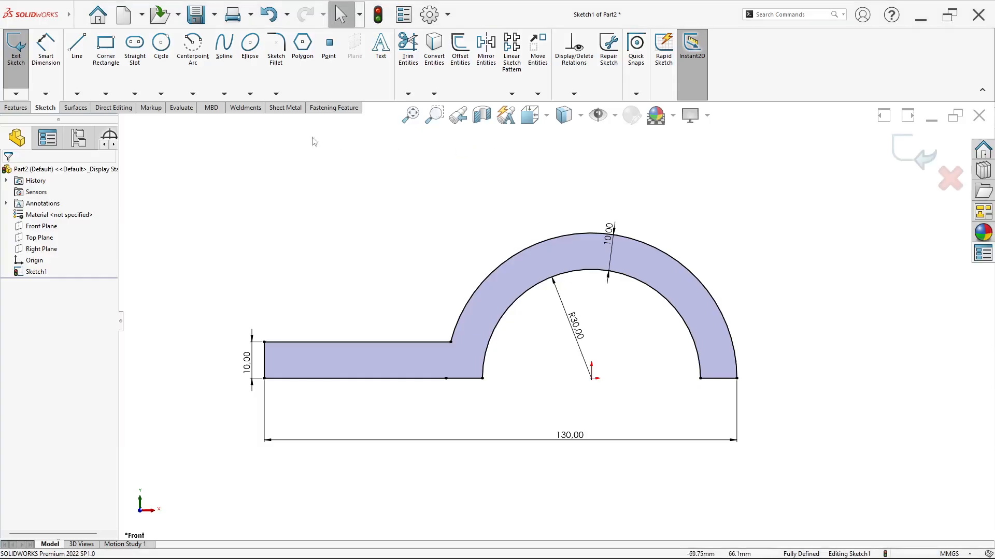
pyautogui.click(78, 75)
pyautogui.scroll(-1, 775, 318)
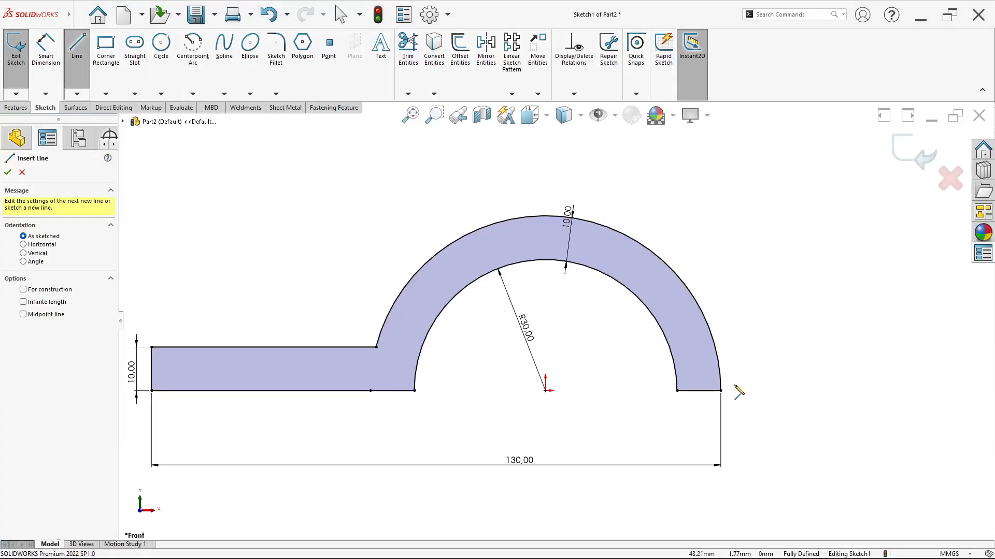
pyautogui.click(720, 390)
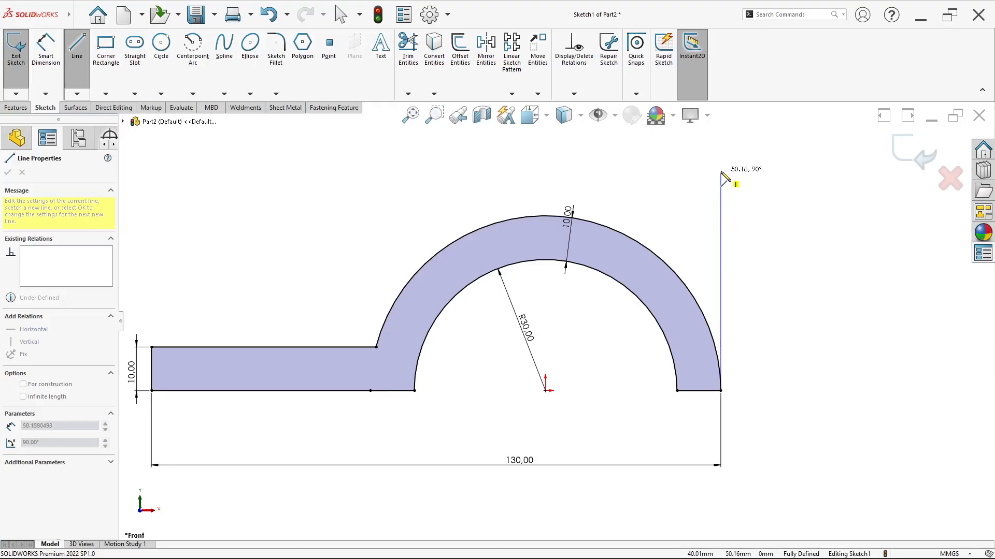
pyautogui.click(721, 171)
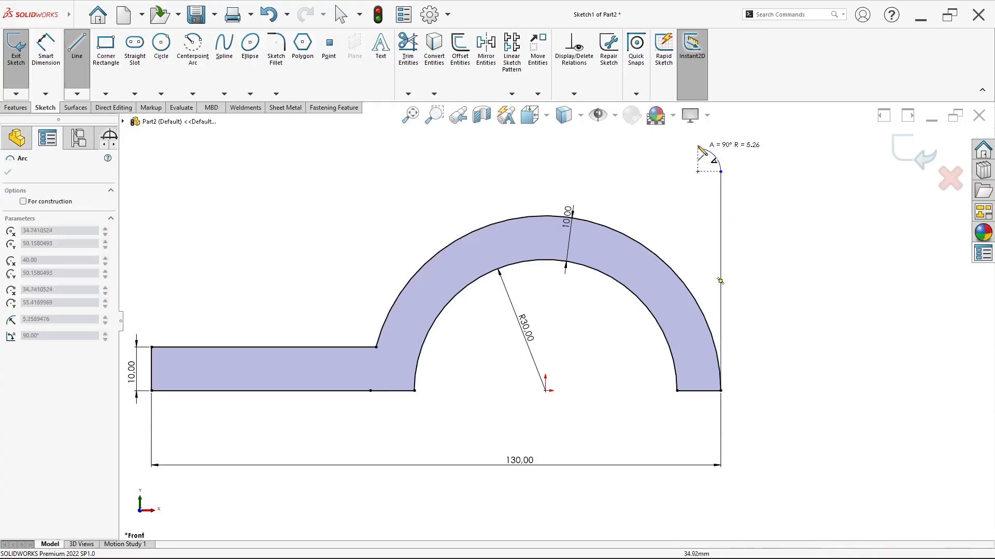
pyautogui.scroll(2, 591, 155)
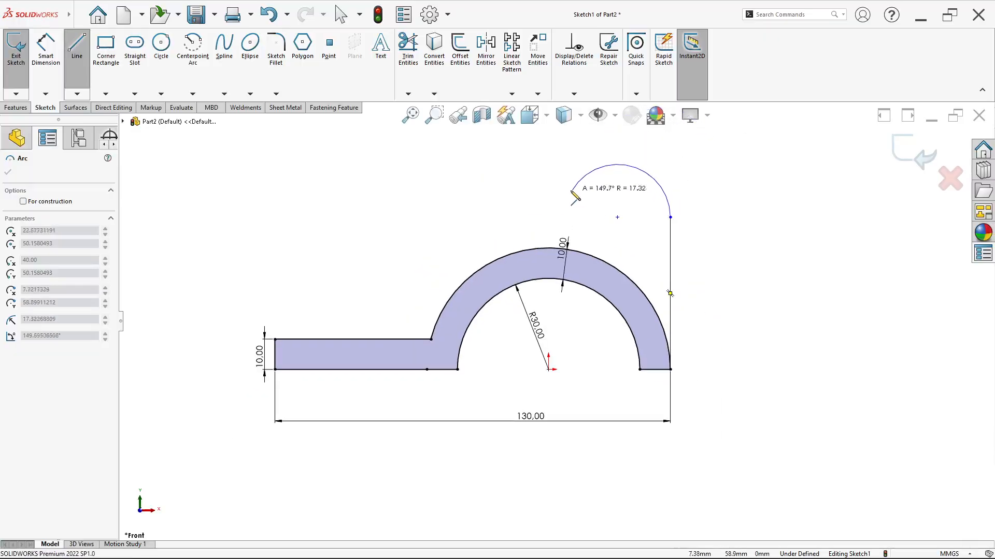
pyautogui.click(540, 202)
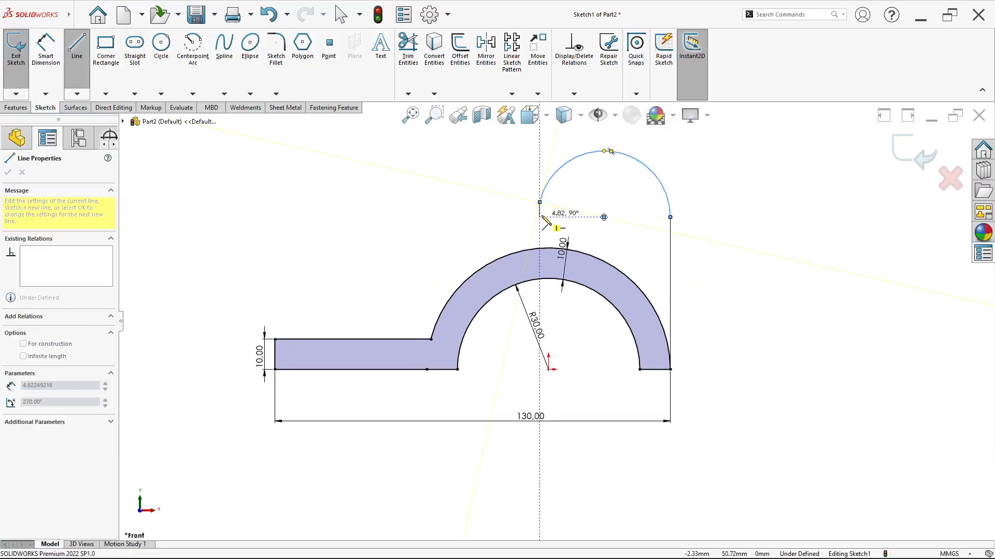
pyautogui.click(539, 249)
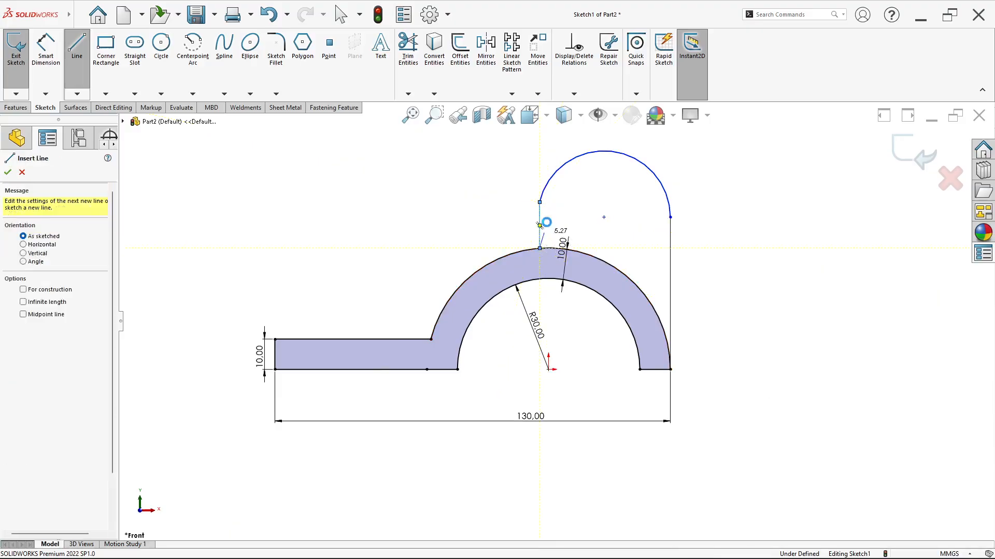
pyautogui.press('Escape')
# Make the lug's arc tangent to the vertical lines at both of its endpoints.
pyautogui.scroll(-3, 591, 188)
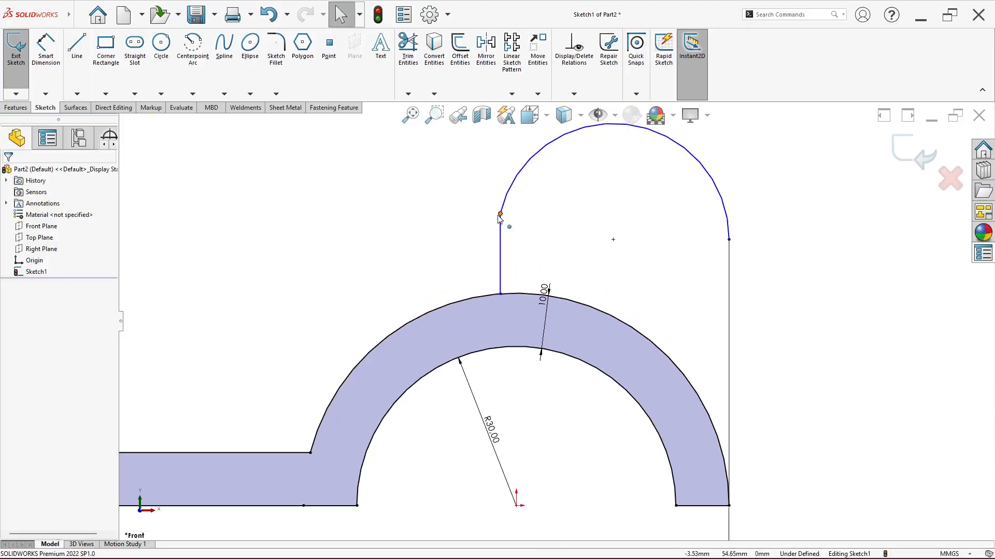
pyautogui.click(500, 214)
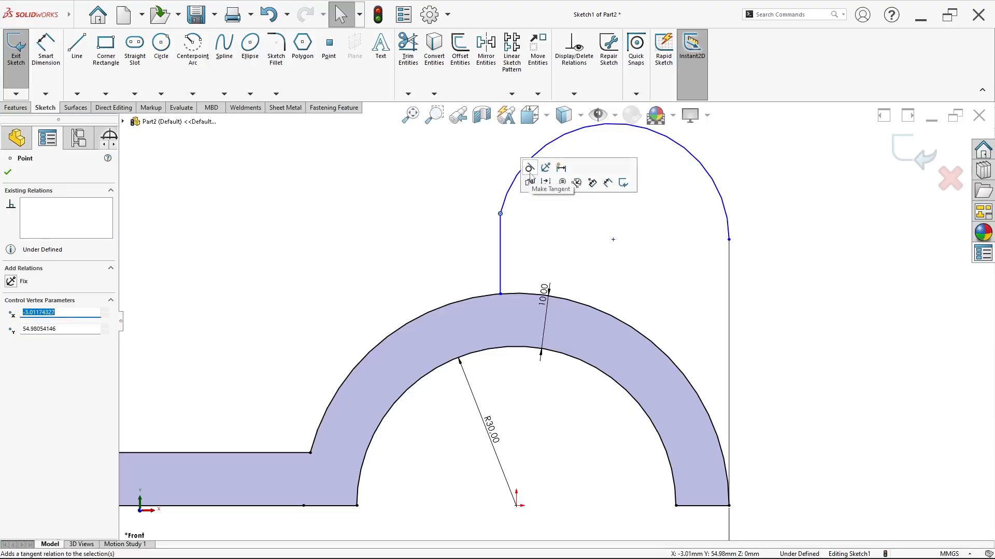
pyautogui.click(530, 177)
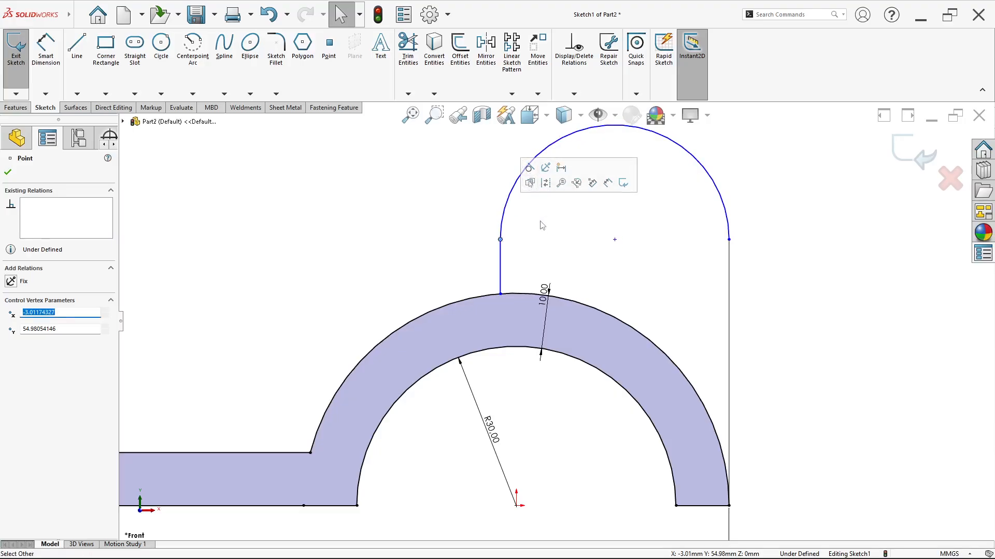
pyautogui.click(730, 240)
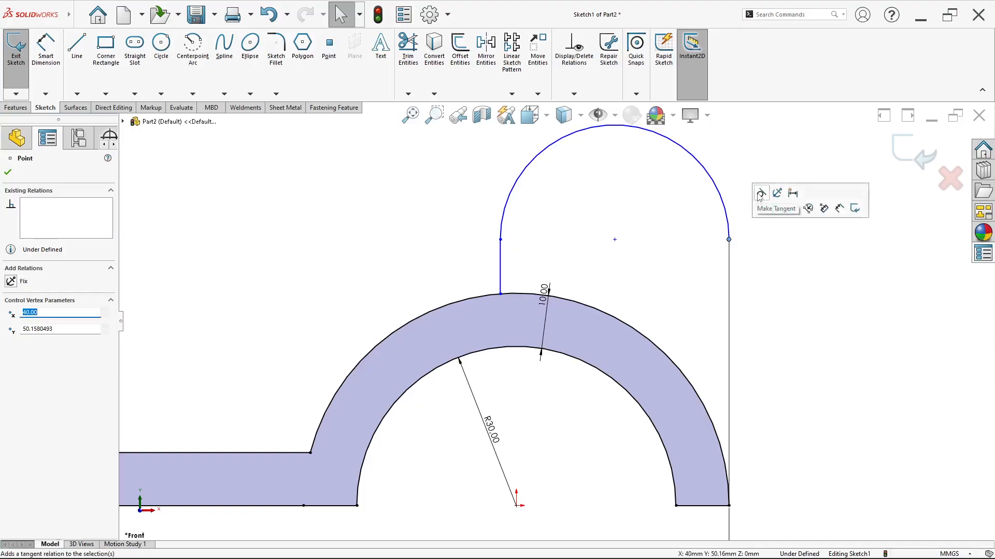
pyautogui.click(760, 194)
pyautogui.scroll(1, 552, 323)
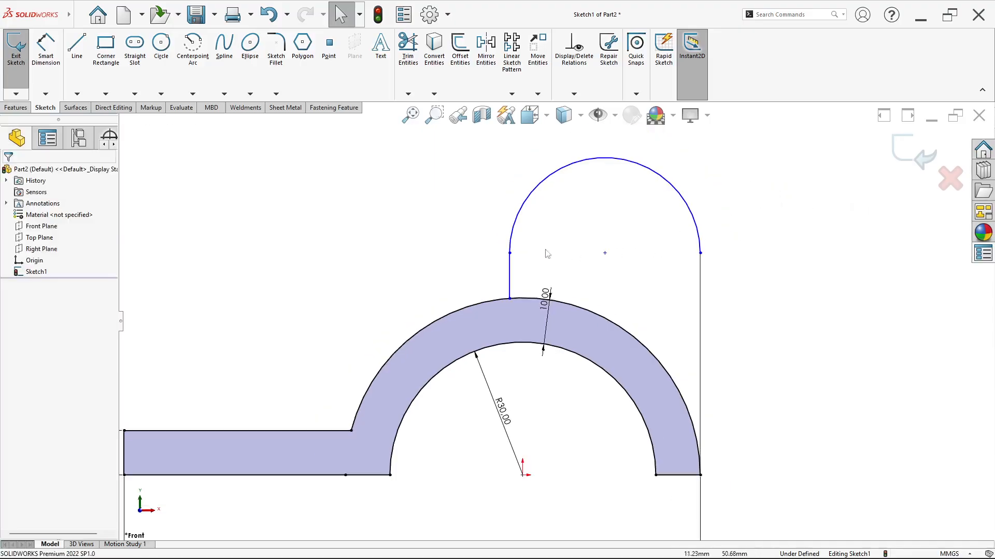
# Dimension the lug's top arc with a radius of 20 mm.
pyautogui.click(46, 50)
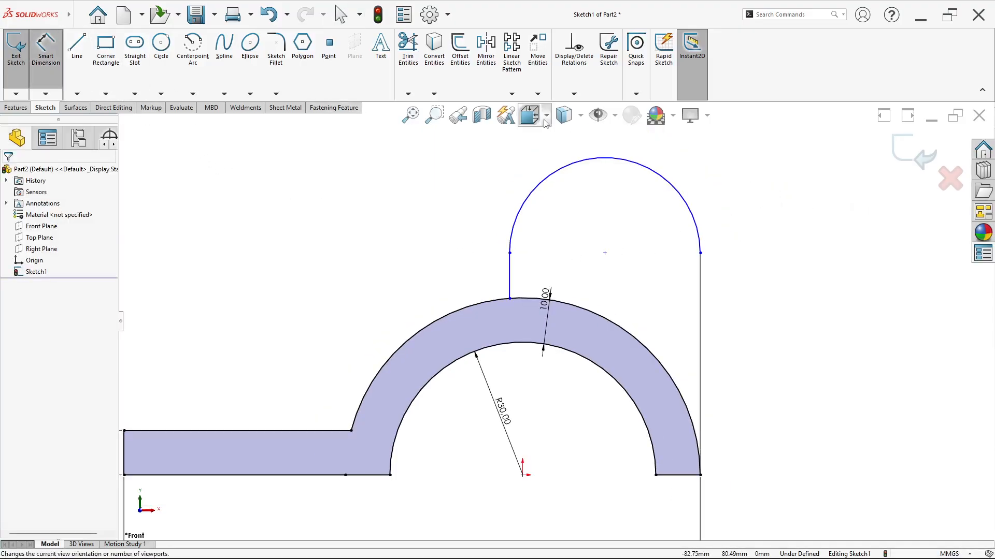
pyautogui.click(646, 164)
pyautogui.click(673, 156)
pyautogui.hotkey('alt', 'Tab')
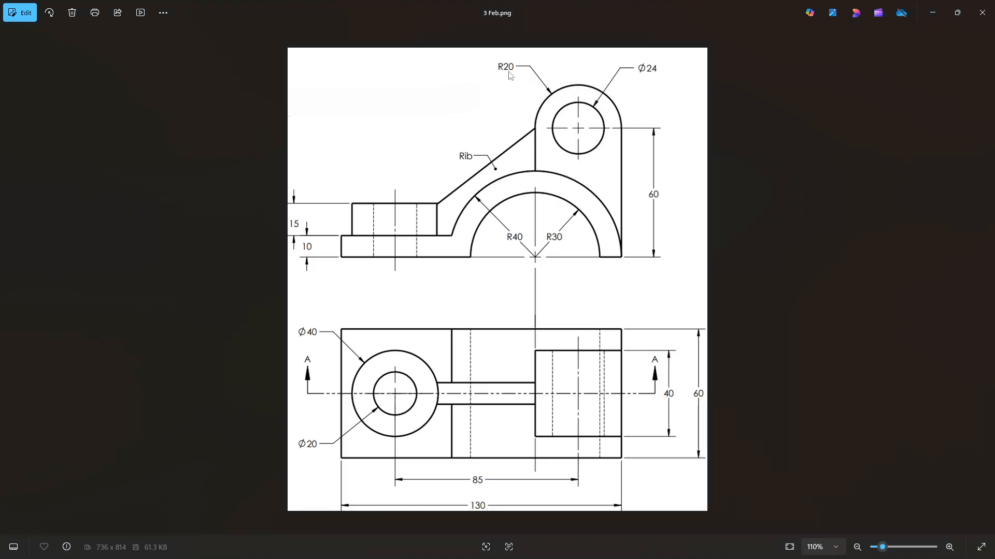
pyautogui.hotkey('alt', 'Tab')
pyautogui.write('20')
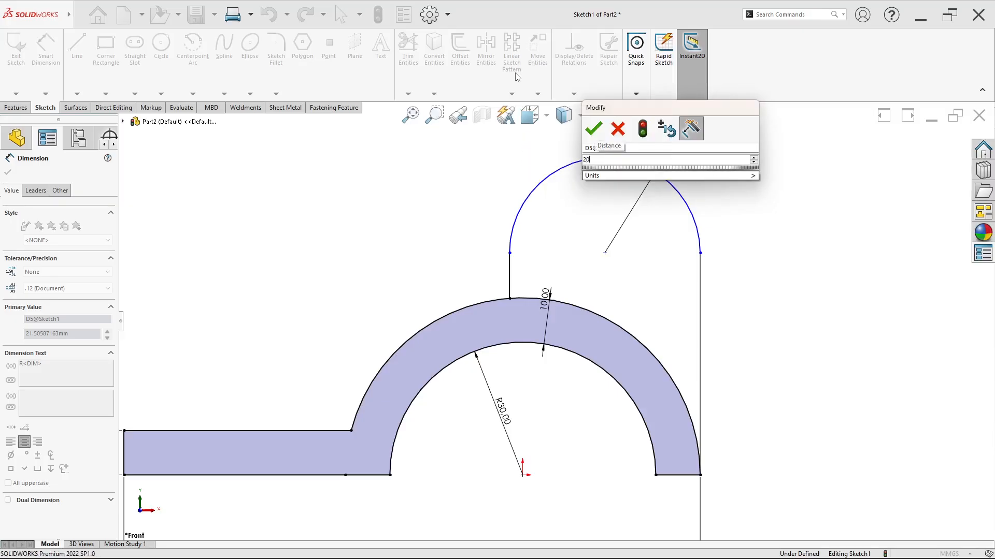
pyautogui.press('Return')
pyautogui.press('f')
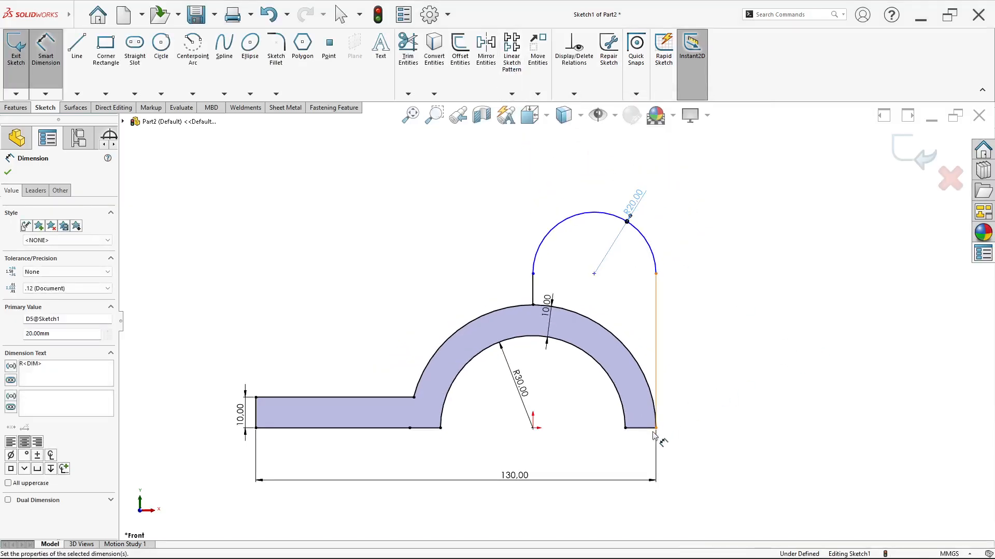
# Dimension the vertical distance between the lug arc's centre and the origin as 60 mm.
pyautogui.hotkey('alt', 'Tab')
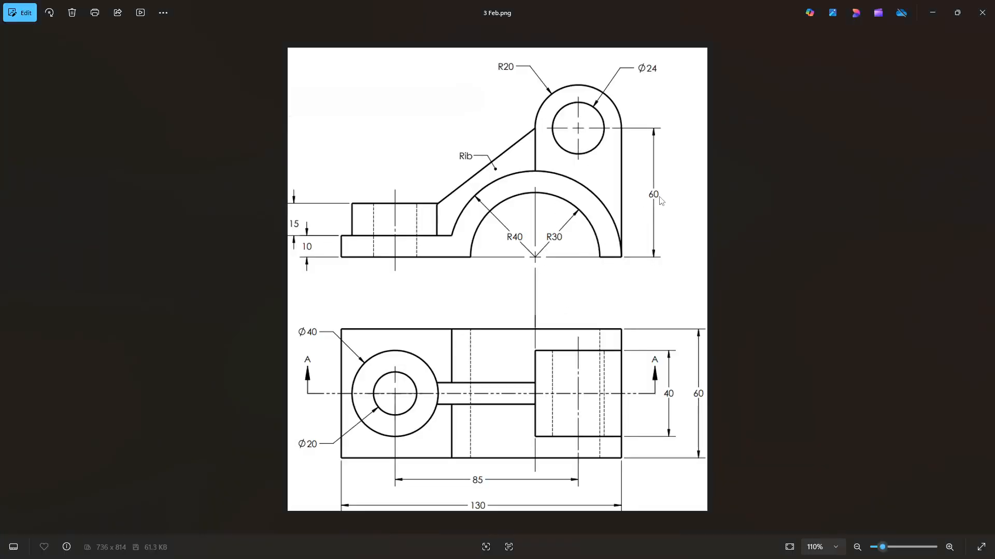
pyautogui.hotkey('alt', 'Tab')
pyautogui.click(593, 273)
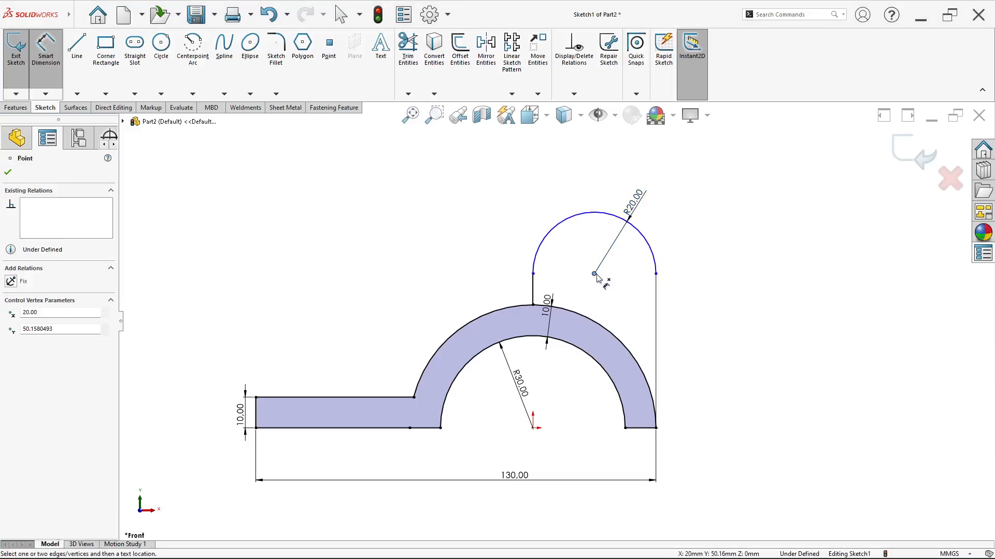
pyautogui.click(533, 428)
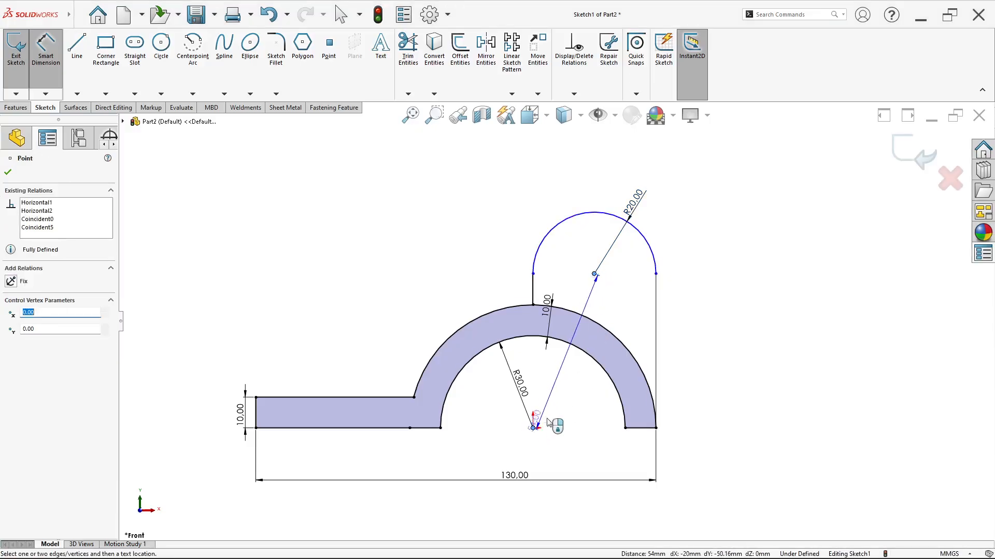
pyautogui.click(751, 366)
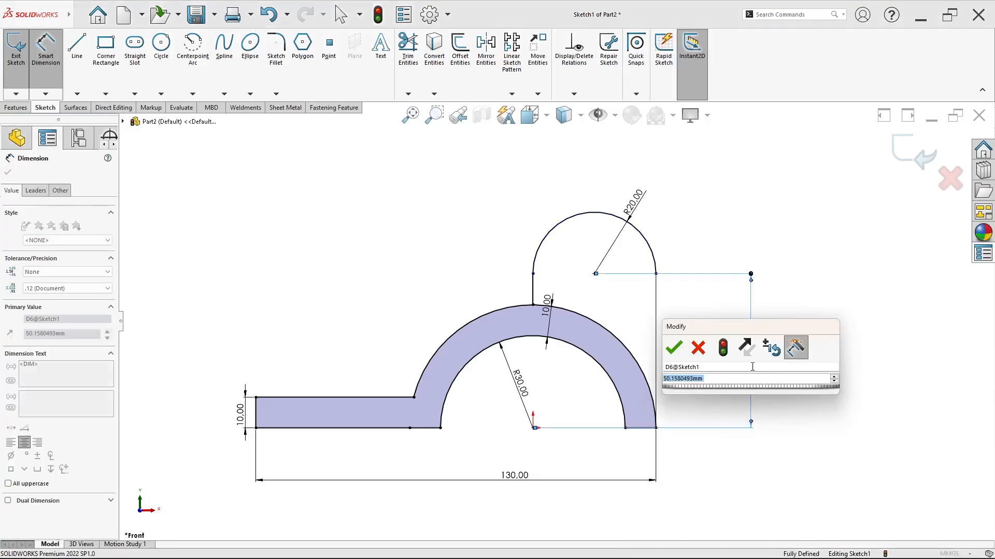
pyautogui.write('60')
pyautogui.press('Return')
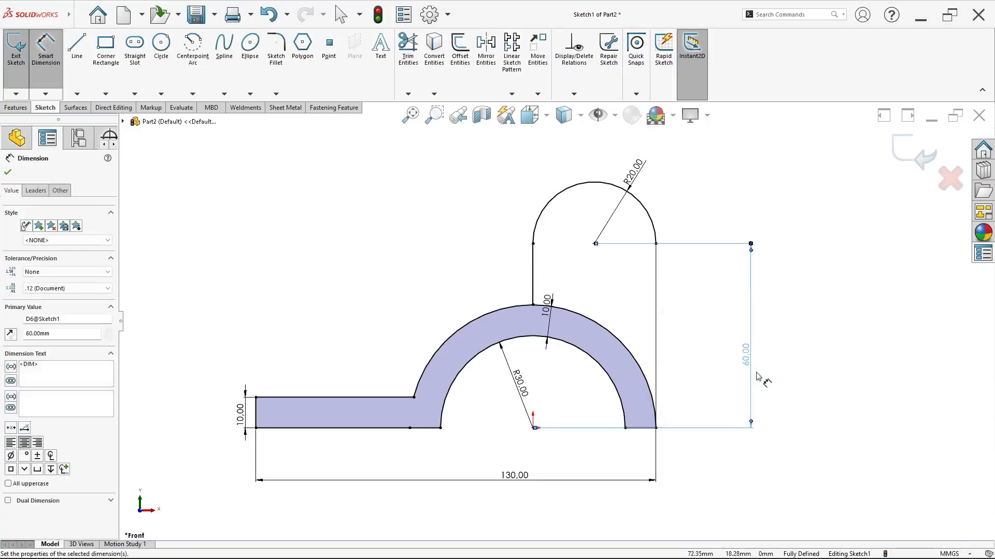
# Sketch a circle about 22 mm in diameter centred on the lug arc's centre point.
pyautogui.scroll(-2, 652, 226)
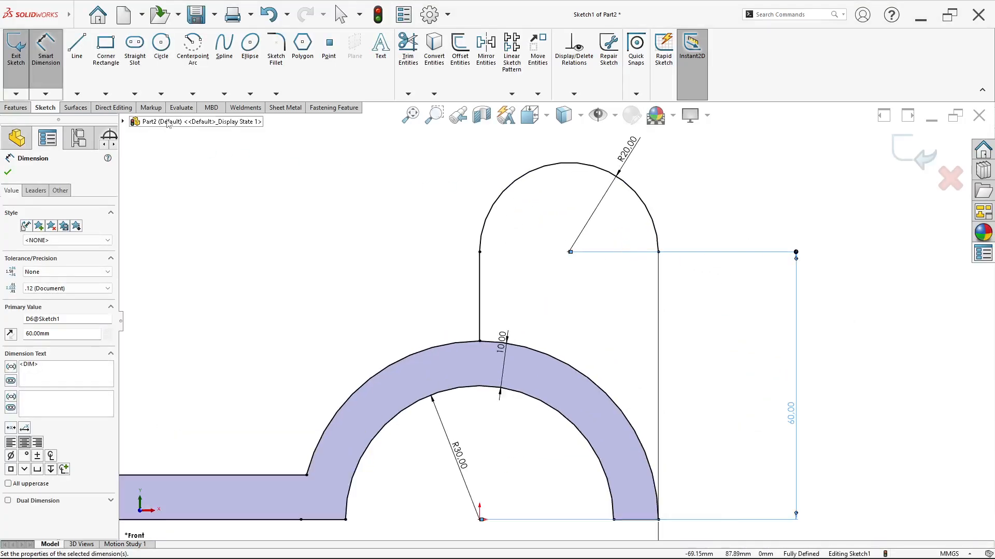
pyautogui.click(170, 65)
pyautogui.hotkey('alt', 'Tab')
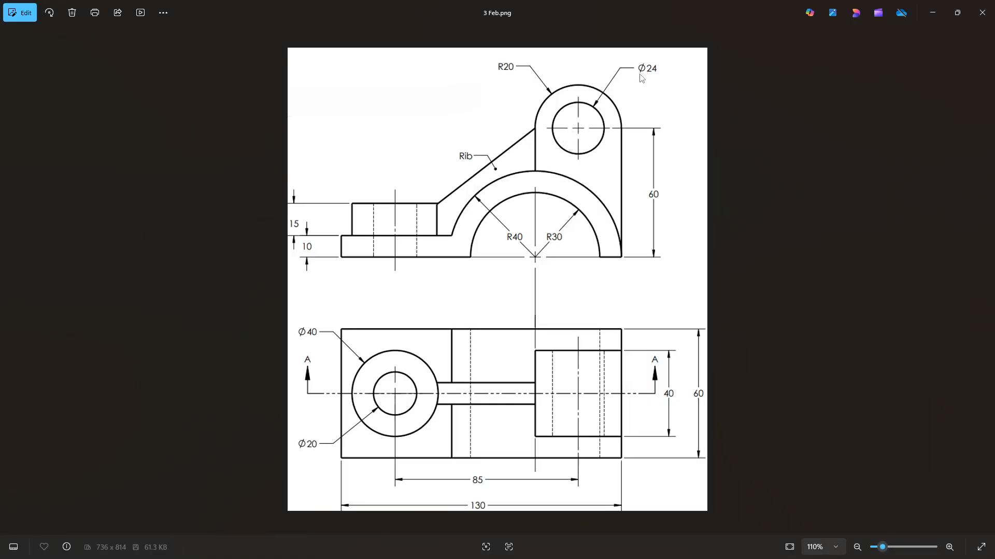
pyautogui.hotkey('alt', 'Tab')
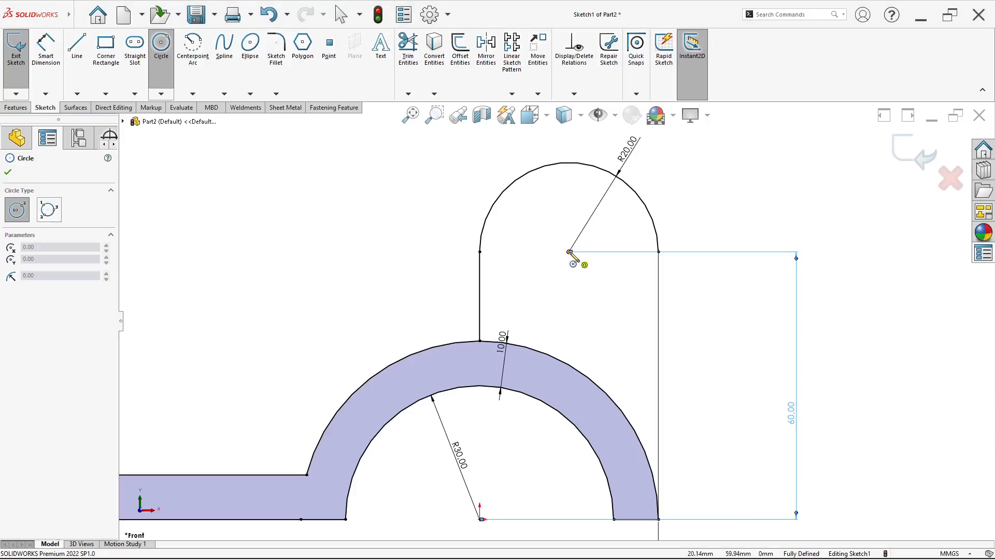
pyautogui.click(569, 252)
pyautogui.click(595, 296)
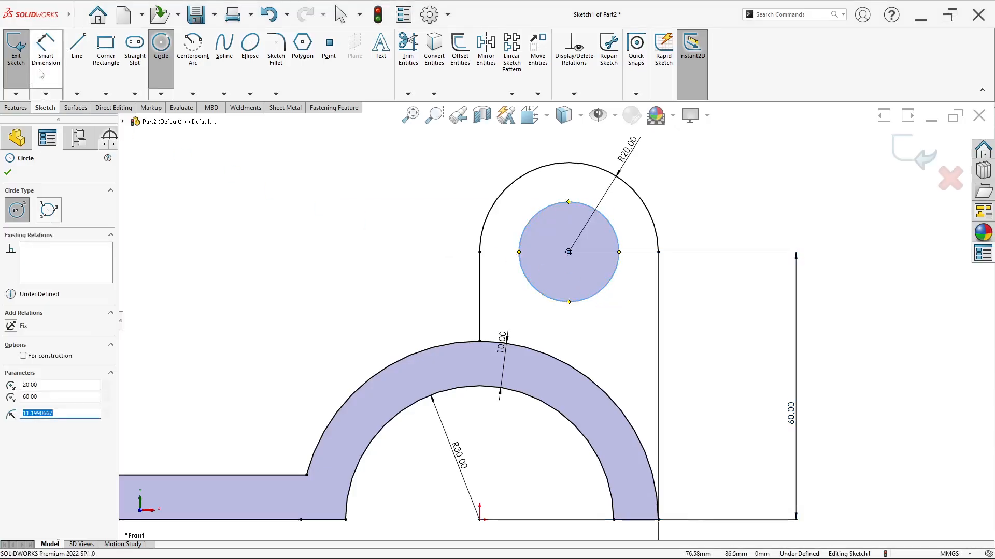
# Dimension the lug's hole circle with a diameter of 24 mm.
pyautogui.click(45, 49)
pyautogui.click(526, 231)
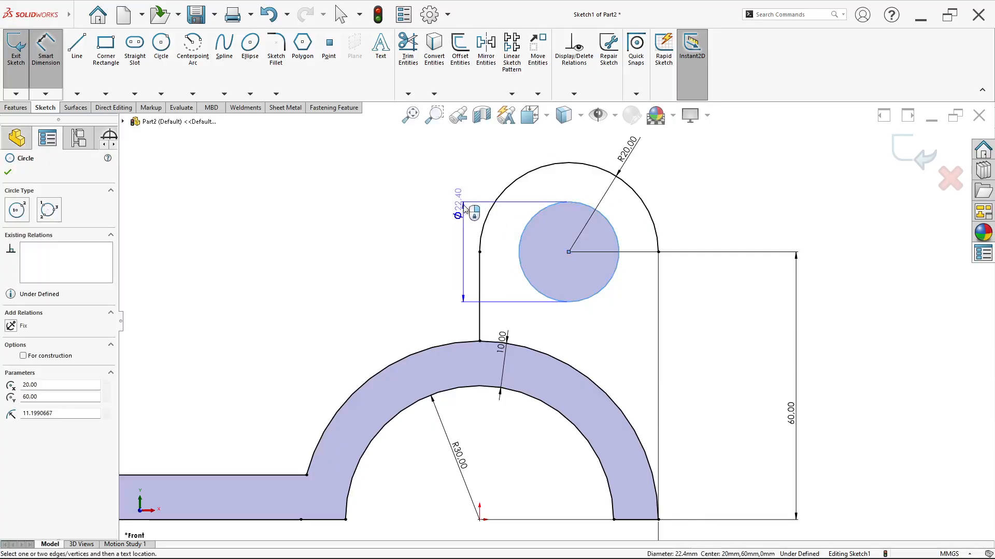
pyautogui.click(446, 199)
pyautogui.write('24')
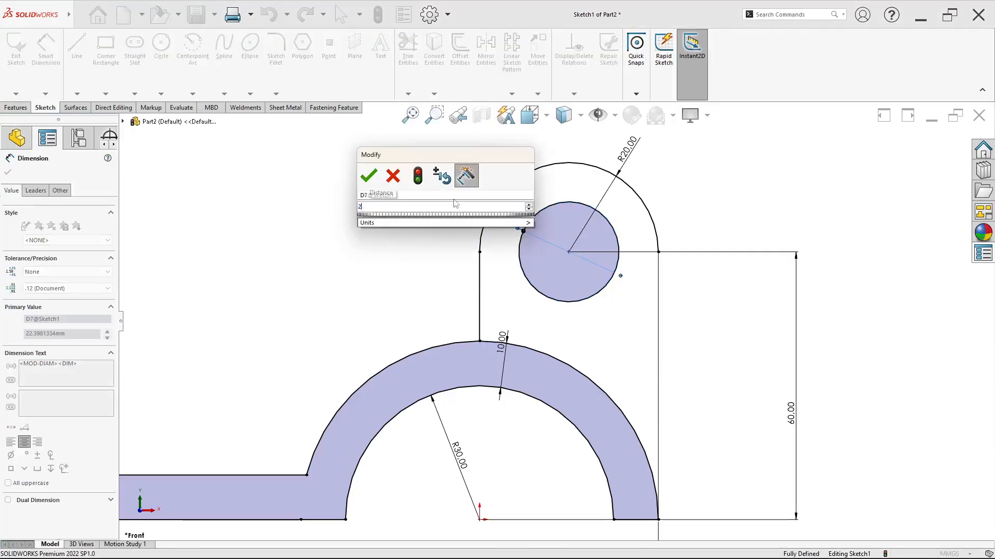
pyautogui.press('Return')
# Set up a Mid Plane boss extrusion using only the joined base-and-arch region of the sketch as its contour.
pyautogui.hotkey('alt', 'Tab')
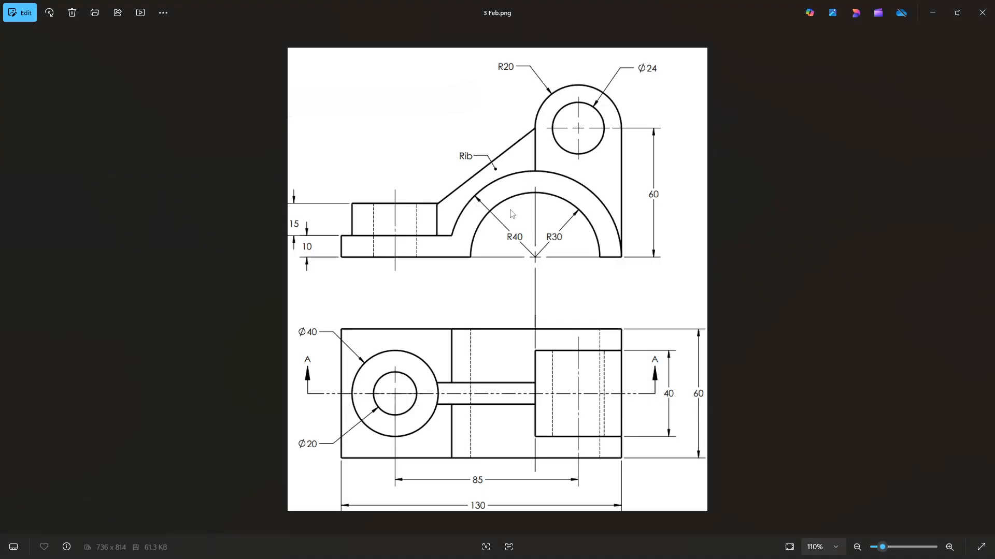
pyautogui.hotkey('alt', 'Tab')
pyautogui.scroll(3, 575, 327)
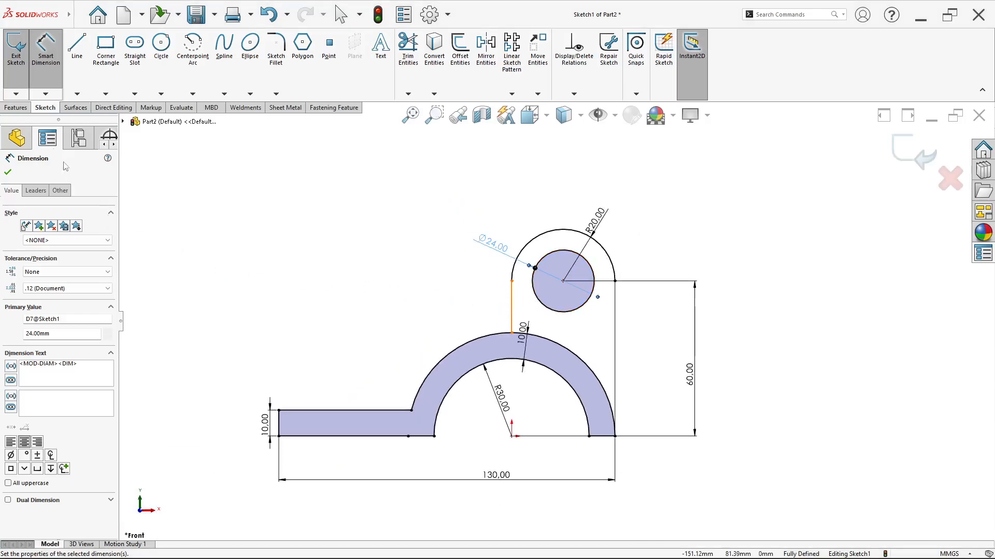
pyautogui.click(16, 107)
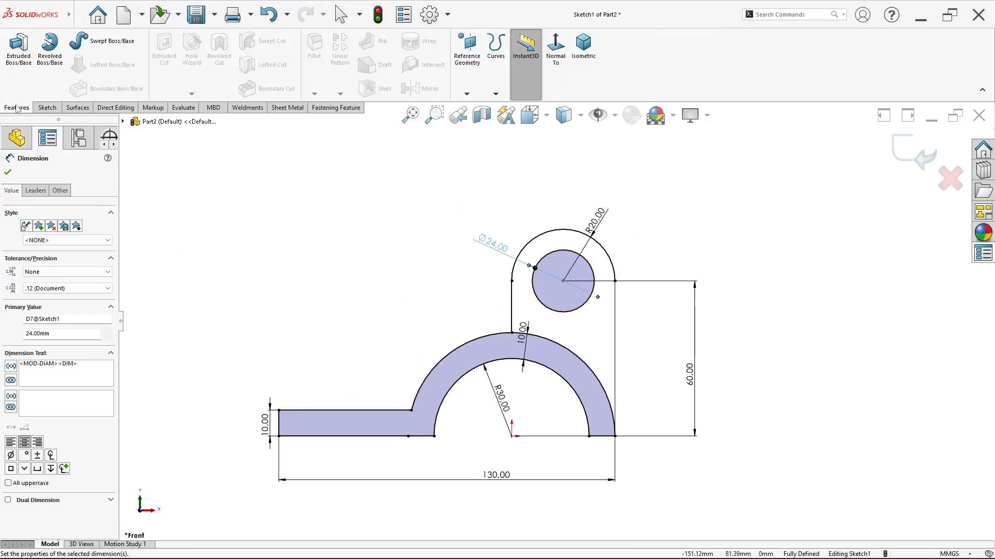
pyautogui.click(19, 77)
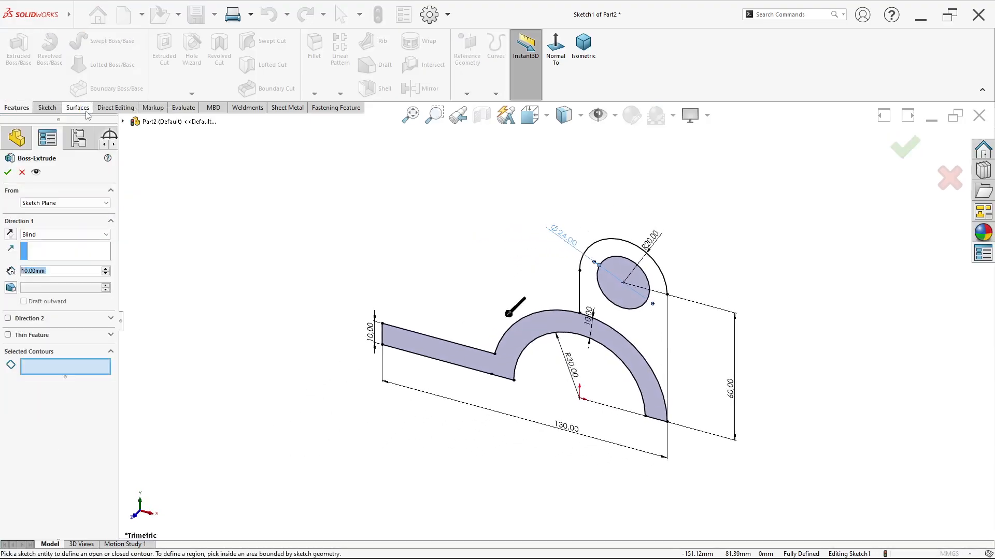
pyautogui.click(44, 235)
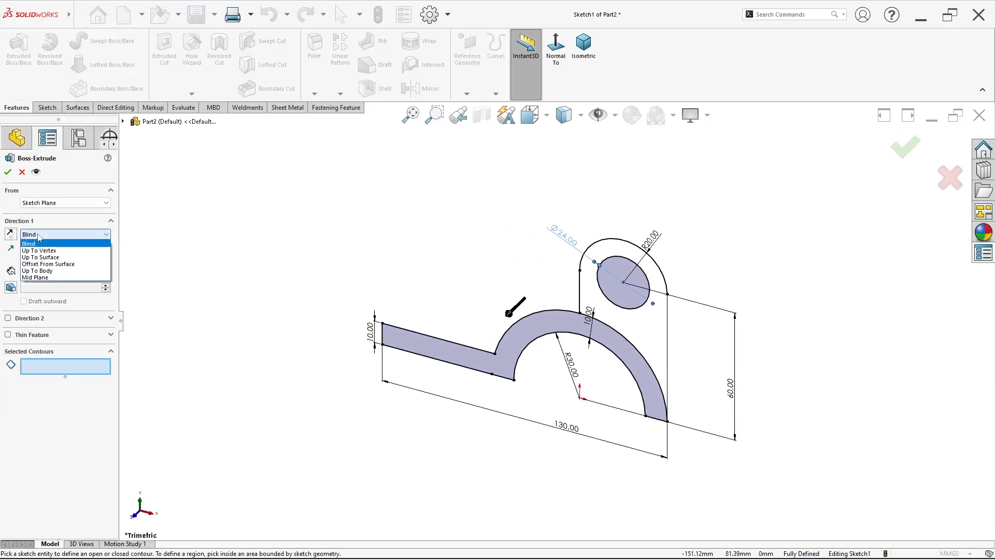
pyautogui.click(50, 277)
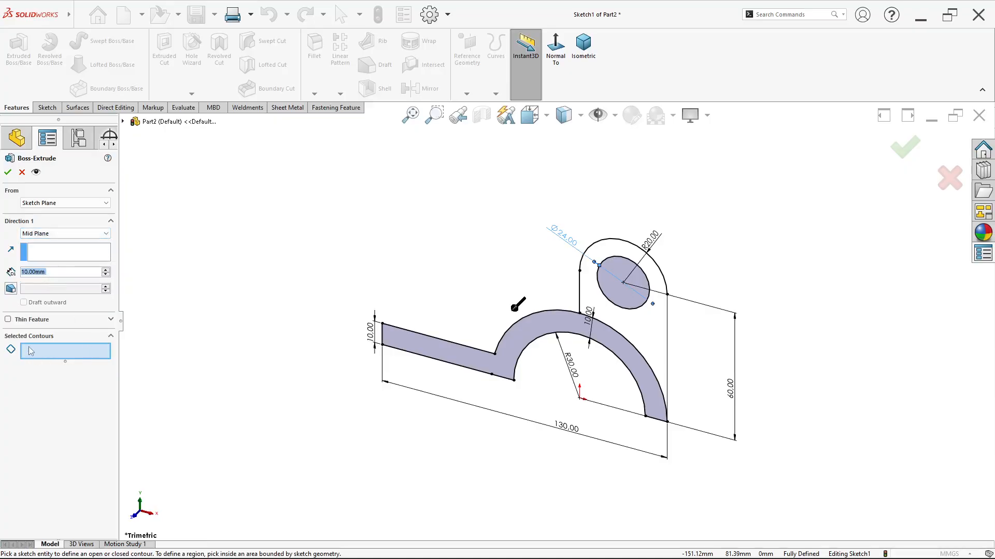
pyautogui.click(30, 351)
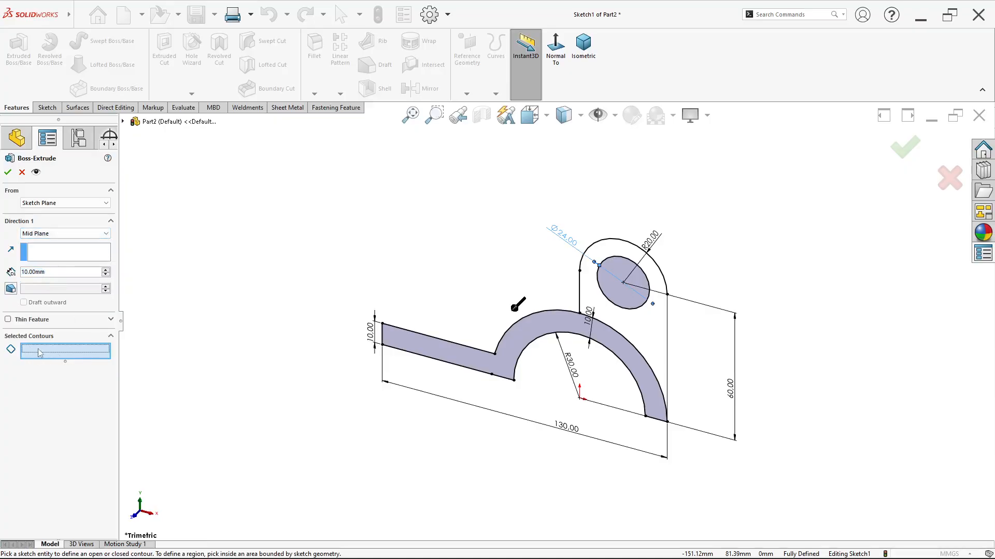
pyautogui.click(522, 340)
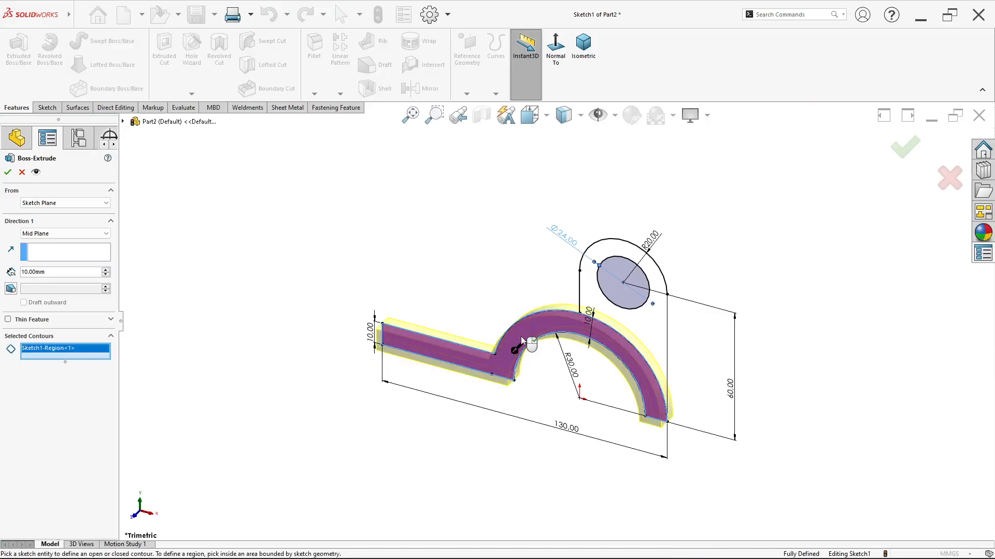
# Set the base-and-arch extrusion depth to 60 mm and accept the feature.
pyautogui.hotkey('alt', 'Tab')
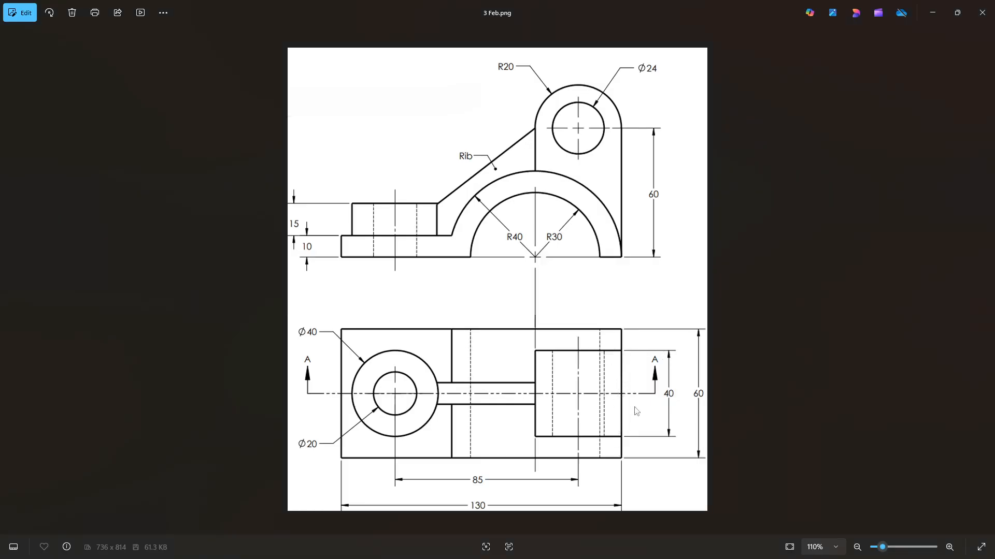
pyautogui.hotkey('alt', 'Tab')
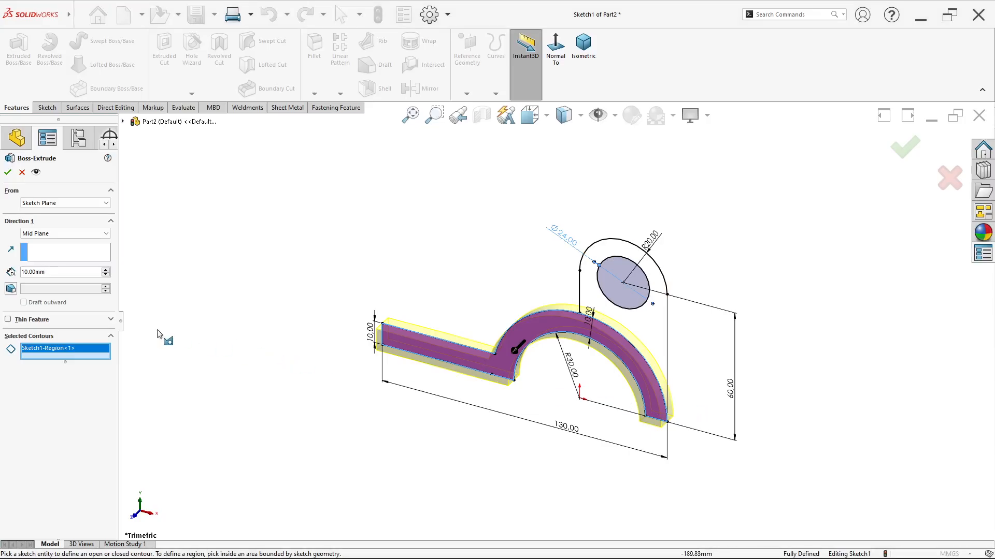
pyautogui.hotkey('alt', 'Tab')
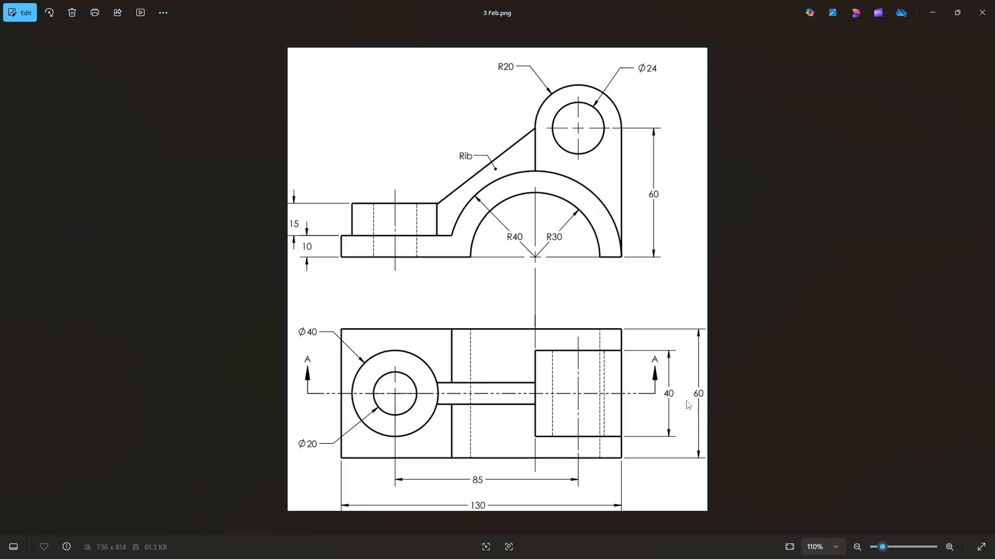
pyautogui.hotkey('alt', 'Tab')
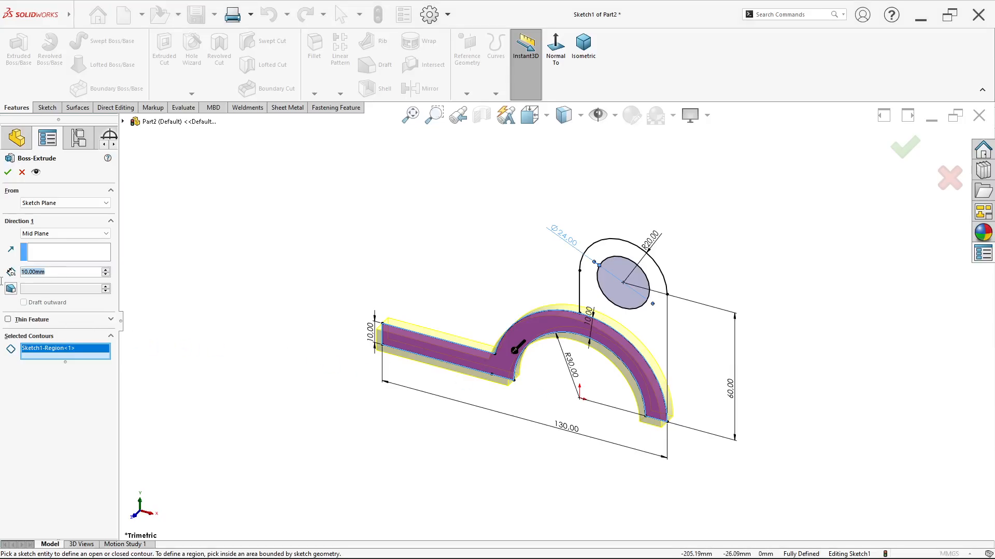
pyautogui.write('60')
pyautogui.press('Return')
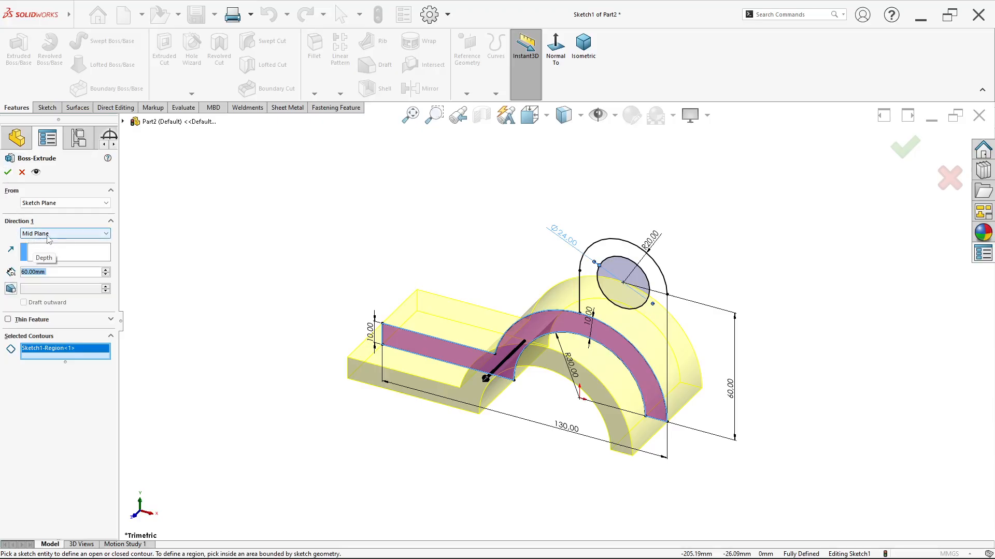
pyautogui.click(7, 172)
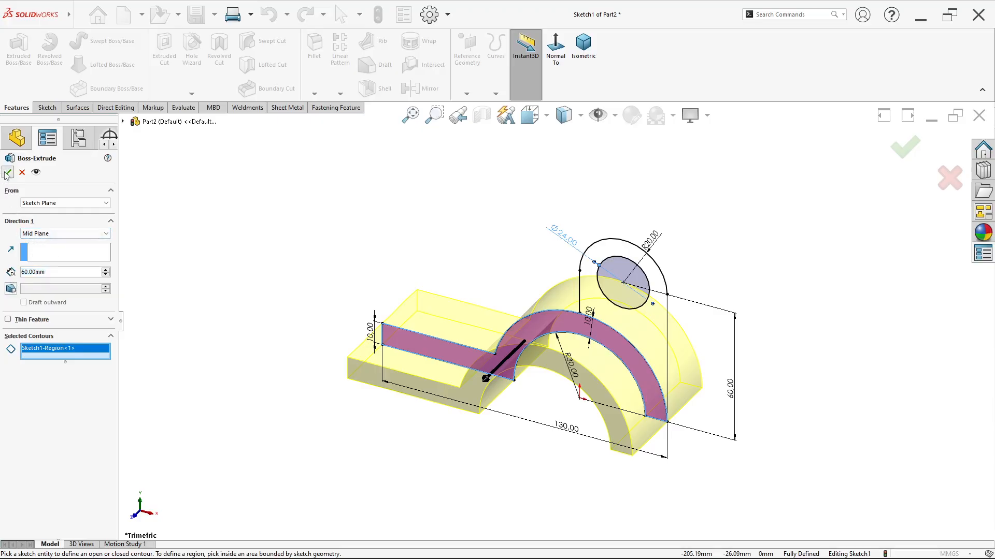
pyautogui.click(200, 215)
# Start a Mid Plane boss extrusion from the existing base sketch, using only the lug region around the hole as its contour.
pyautogui.click(6, 283)
pyautogui.click(46, 295)
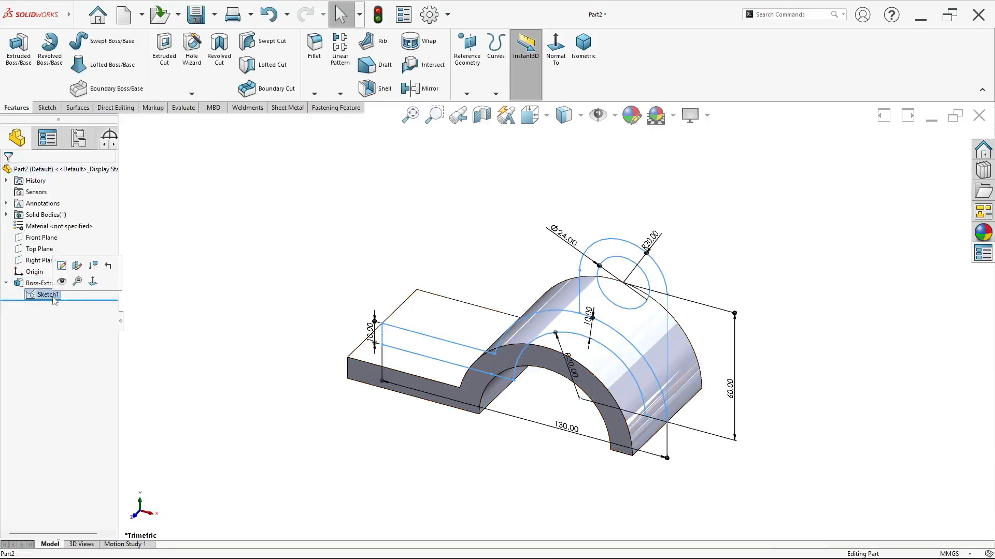
pyautogui.click(25, 77)
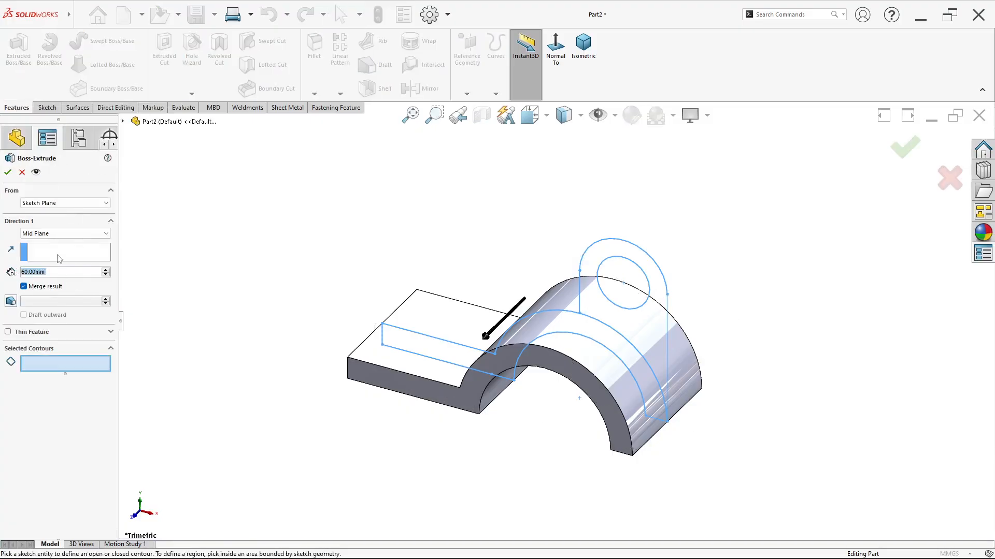
pyautogui.click(57, 364)
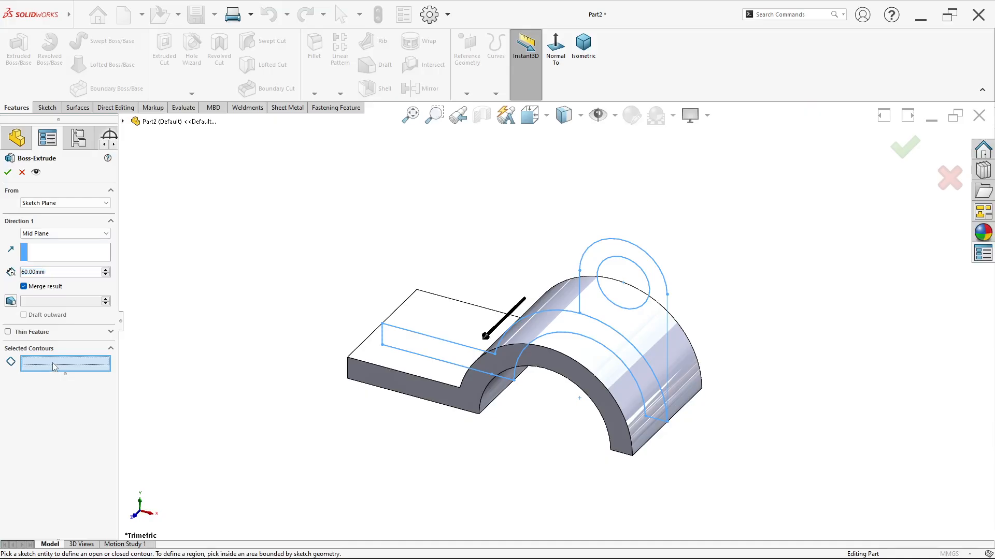
pyautogui.click(661, 305)
# Check the lug width in the 3 Feb.png drawing, set the extrusion depth to 40 mm and accept the feature.
pyautogui.hotkey('alt', 'Tab')
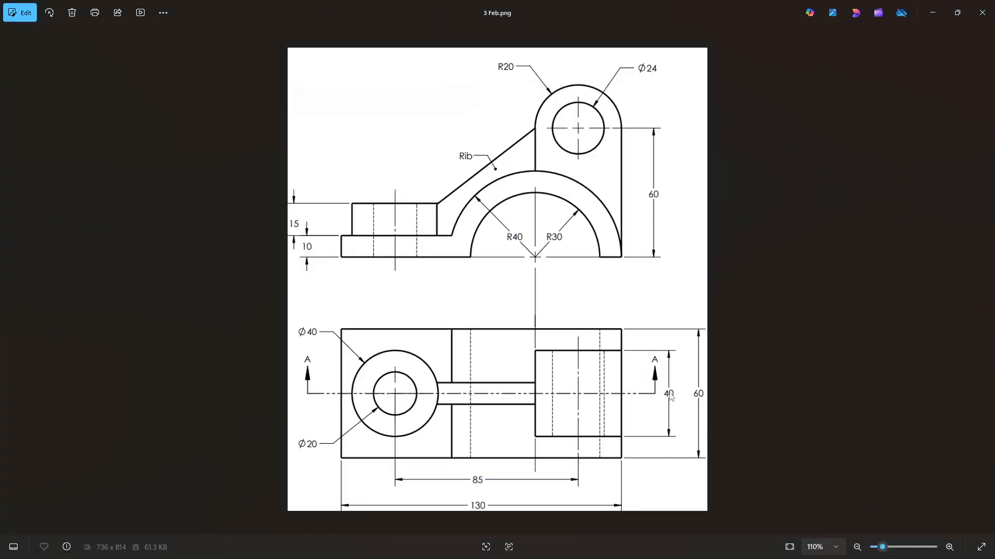
pyautogui.hotkey('alt', 'Tab')
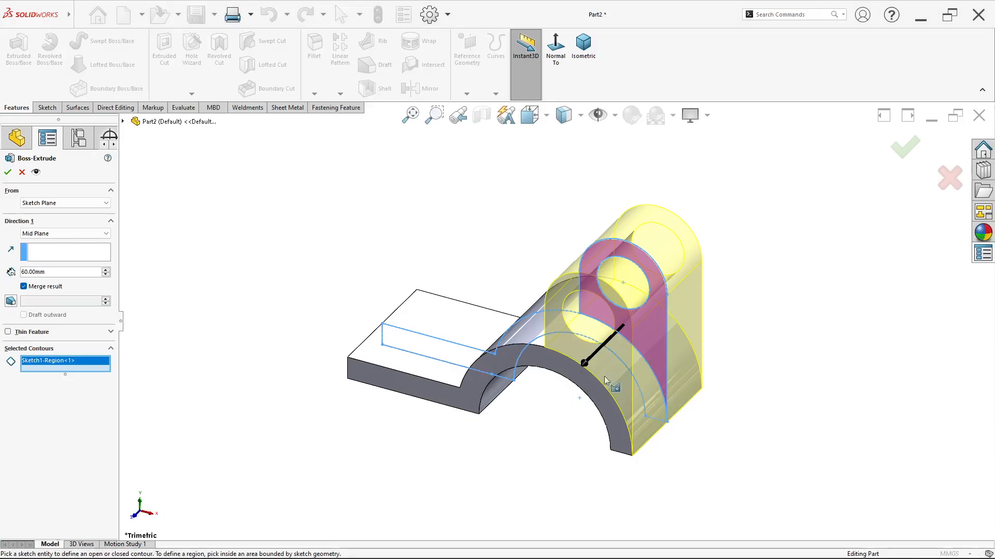
pyautogui.doubleClick(76, 274)
pyautogui.write('40')
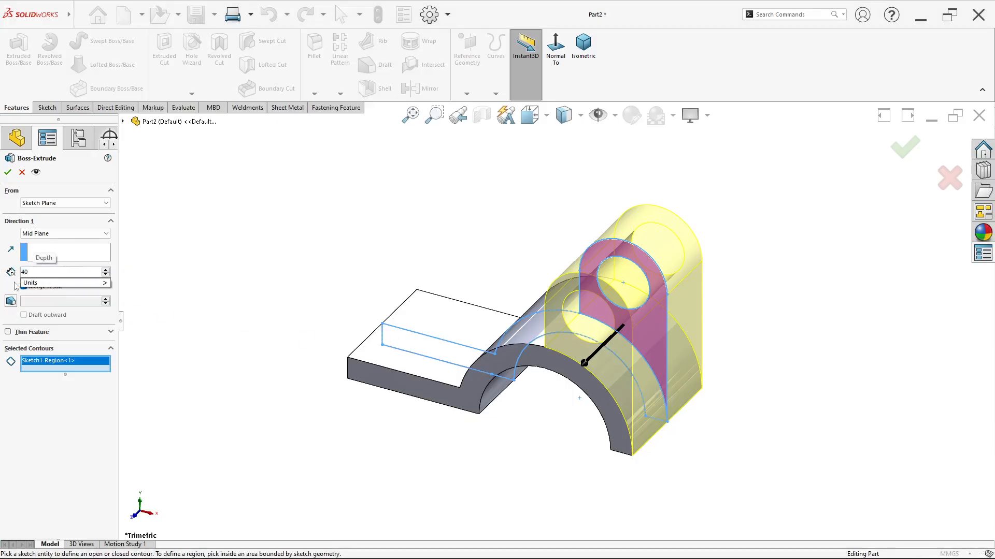
pyautogui.press('Return')
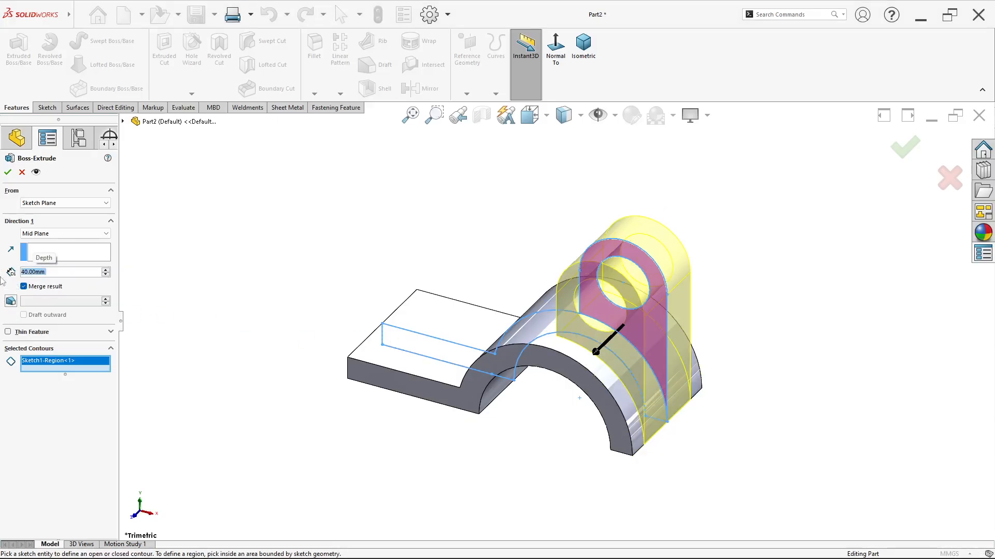
pyautogui.click(7, 172)
# Consult the 3 Feb.png drawing for the boss and start a sketch on the flat base plate's upper face.
pyautogui.hotkey('alt', 'Tab')
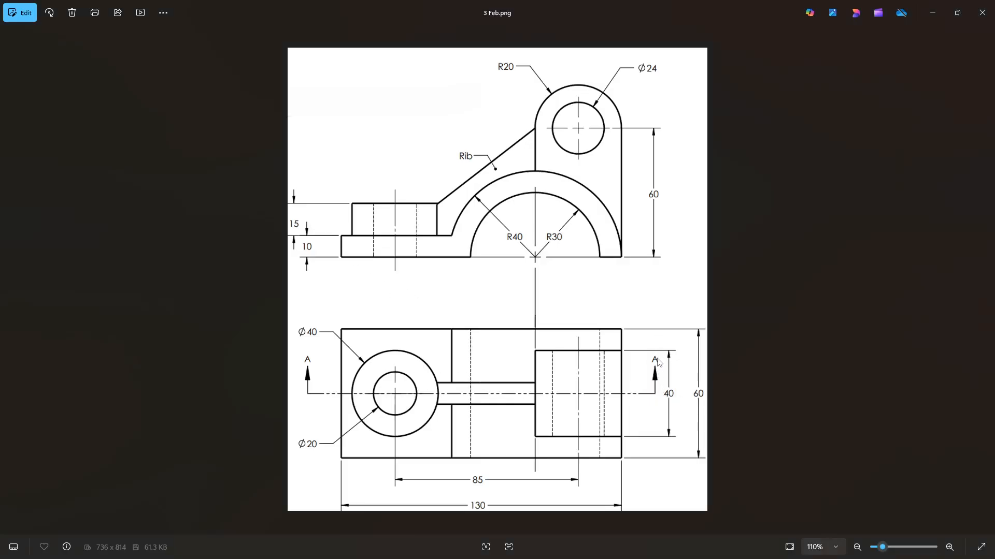
pyautogui.hotkey('alt', 'Tab')
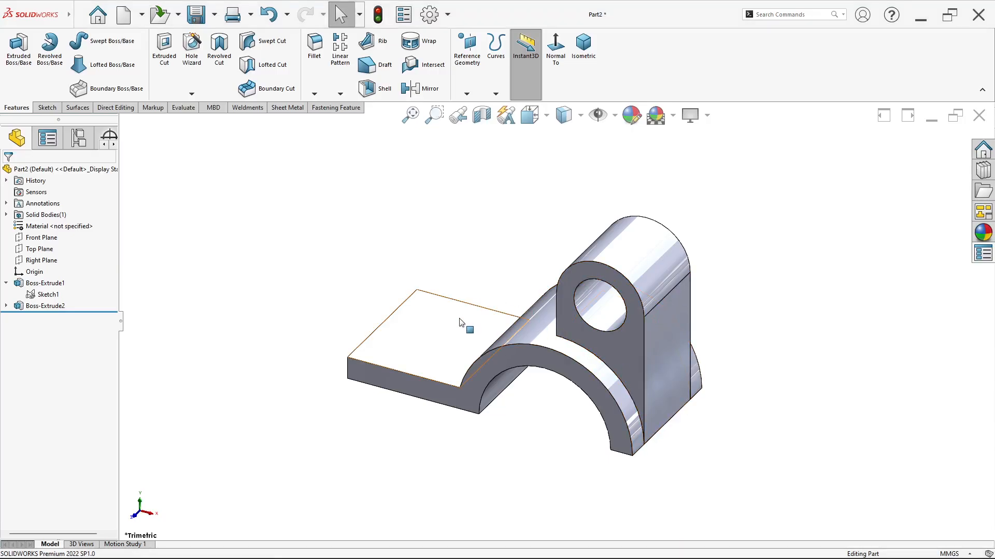
pyautogui.hotkey('alt', 'Tab')
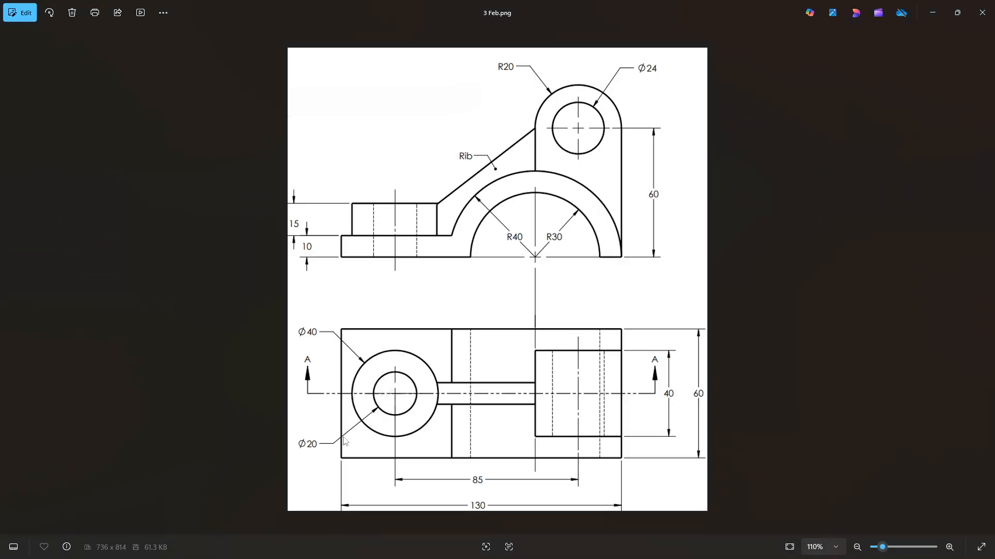
pyautogui.hotkey('alt', 'Tab')
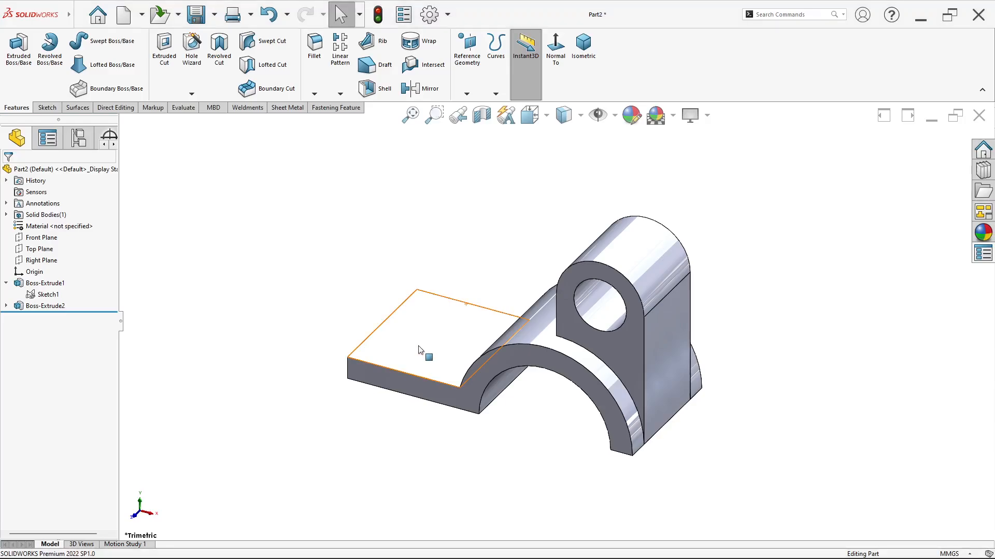
pyautogui.rightClick(421, 341)
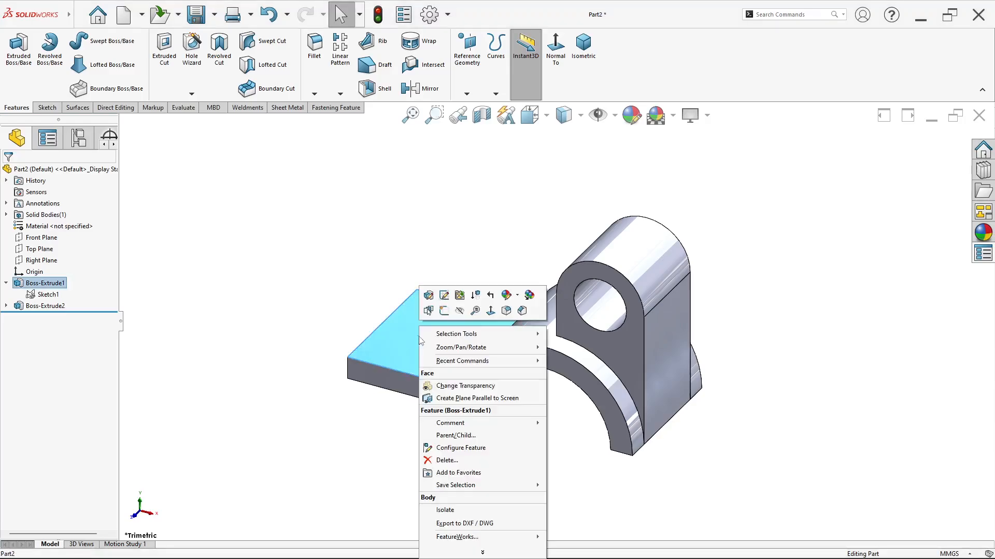
pyautogui.click(444, 310)
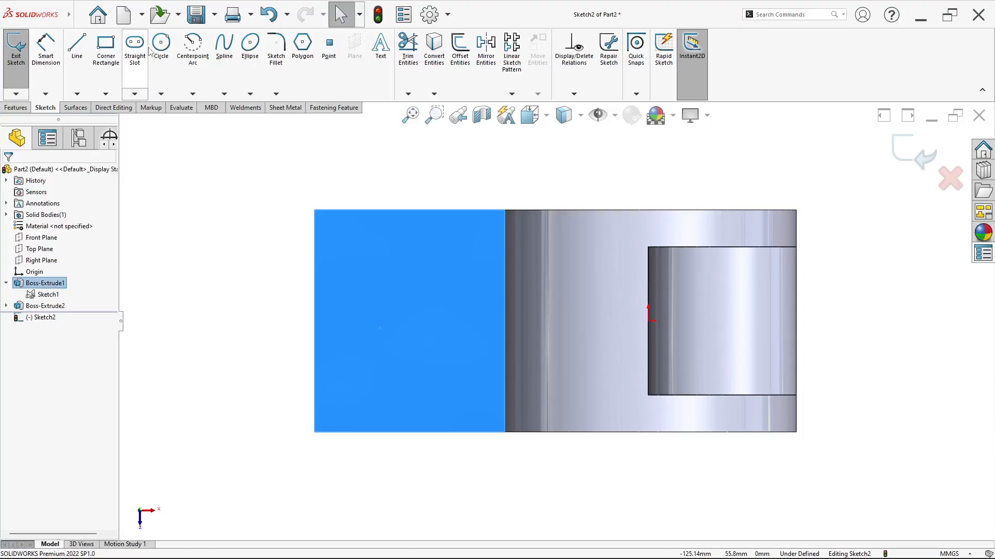
# Sketch two concentric circles about 19 mm and 33 mm in diameter on the base plate, level with the origin.
pyautogui.click(161, 54)
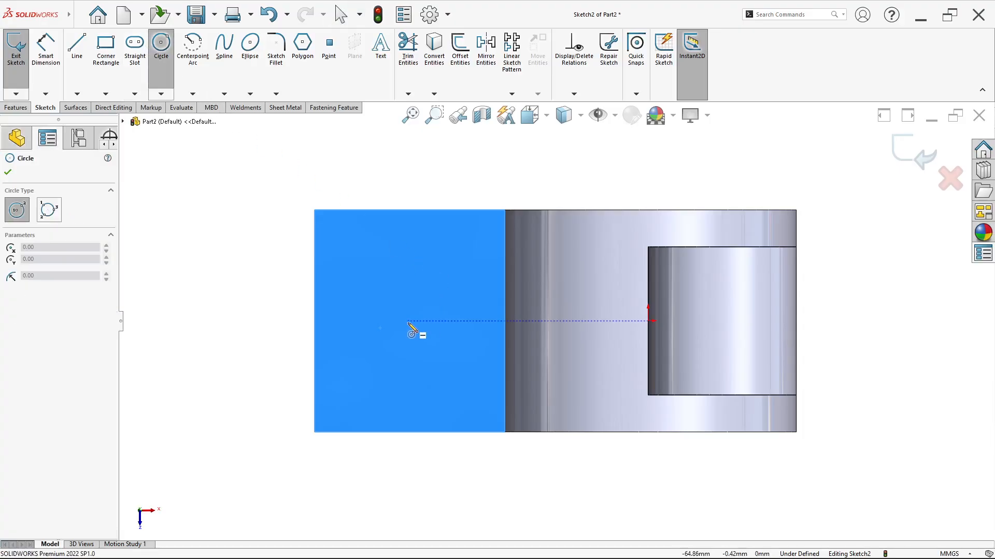
pyautogui.click(408, 321)
pyautogui.click(418, 354)
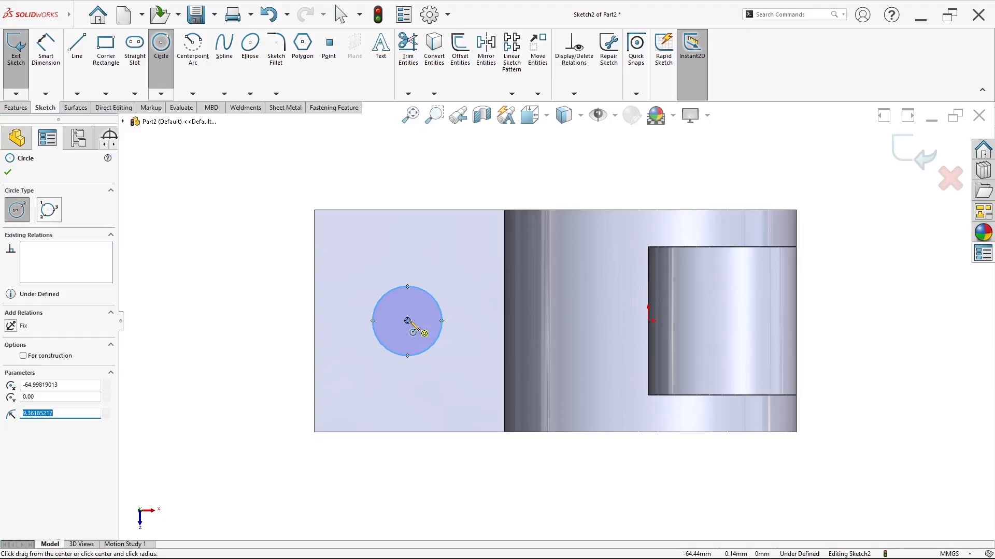
pyautogui.click(407, 321)
pyautogui.click(426, 382)
pyautogui.press('Escape')
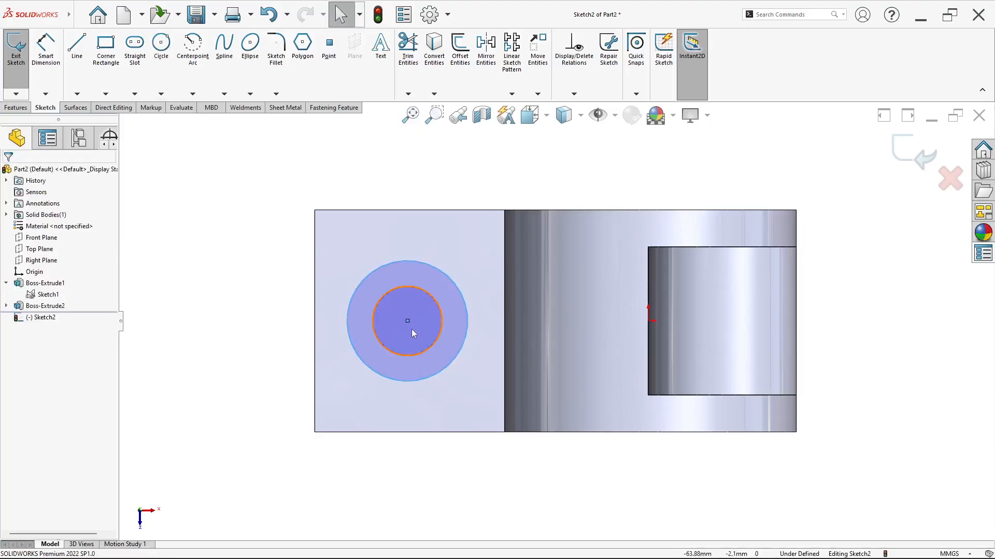
# Add a Horizontal relation between the circles' shared centre point and the origin.
pyautogui.click(408, 322)
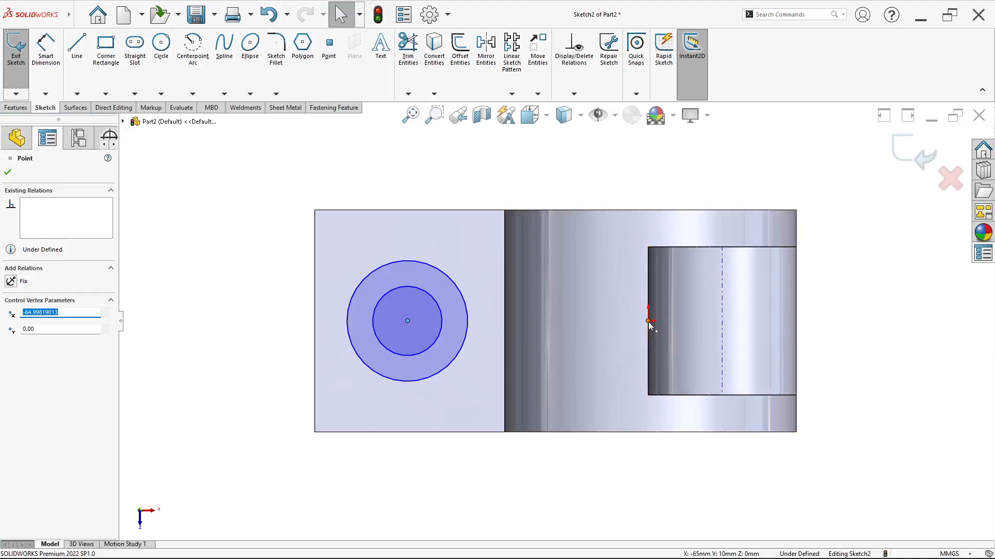
pyautogui.keyDown('ctrl'); pyautogui.click(648, 322); pyautogui.keyUp('ctrl')
pyautogui.click(676, 275)
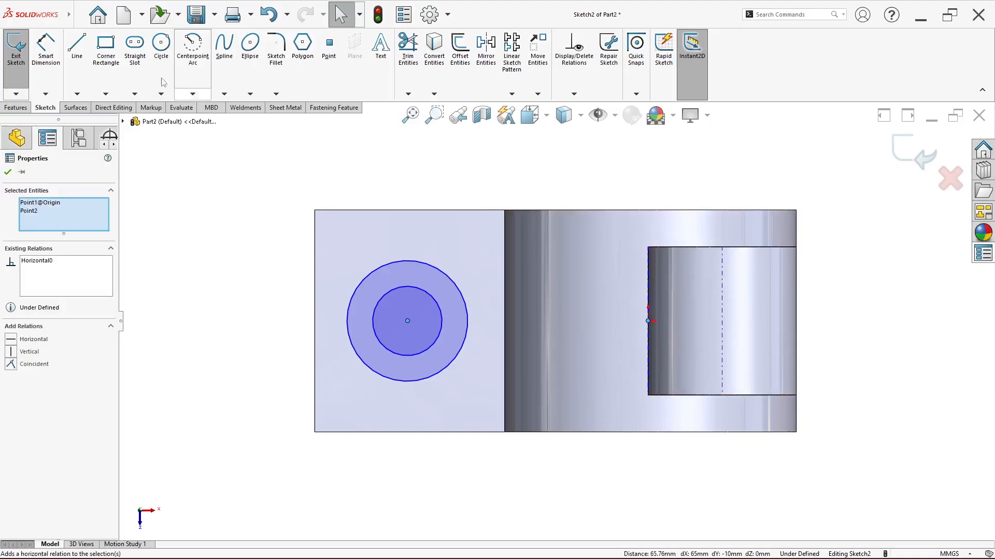
# Dimension the outer circle on the base plate with a diameter of 40 mm.
pyautogui.click(45, 49)
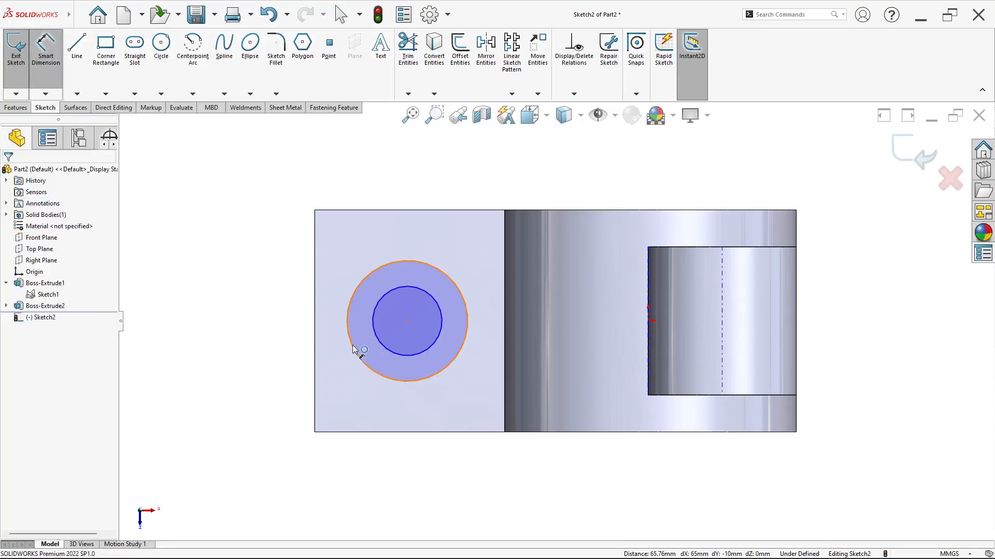
pyautogui.click(353, 350)
pyautogui.click(287, 360)
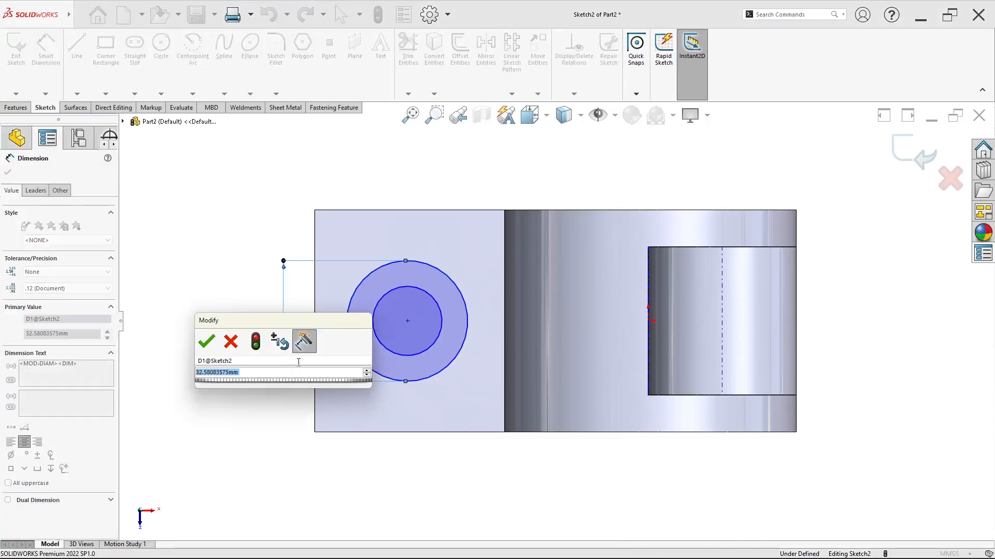
pyautogui.write('40')
pyautogui.press('Return')
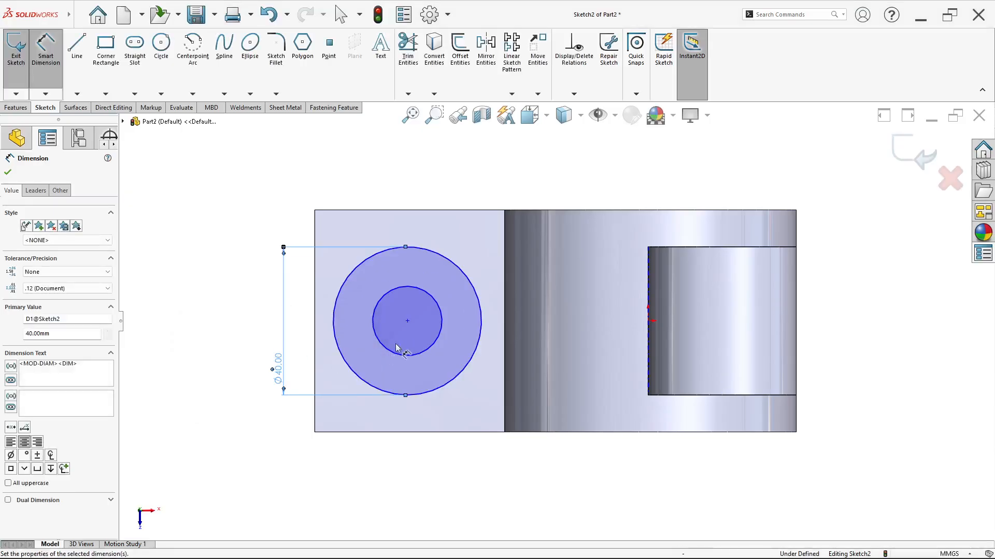
# Dimension the inner circle on the base plate with a diameter of 20 mm.
pyautogui.click(398, 354)
pyautogui.click(303, 335)
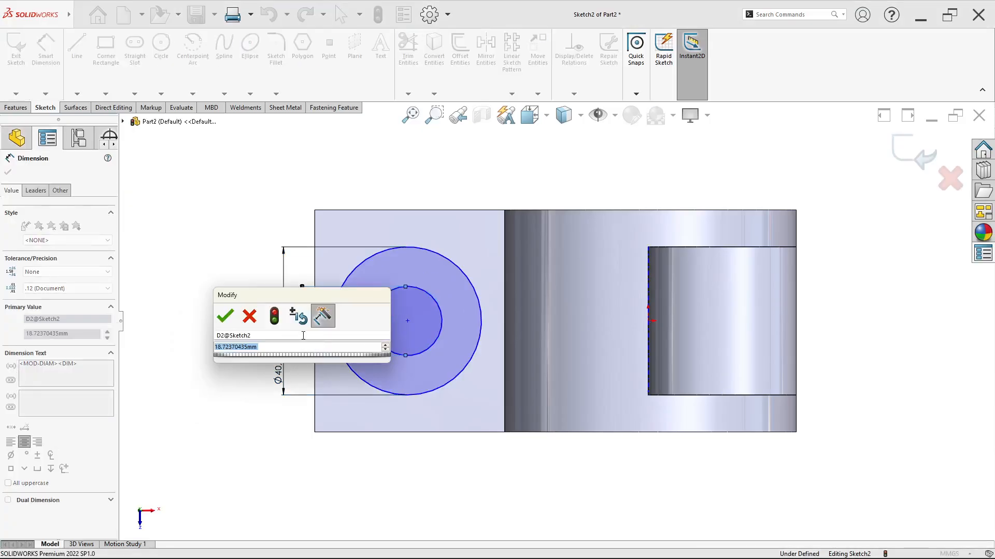
pyautogui.write('20')
pyautogui.press('Return')
# Check the drawing and dimension the horizontal distance from the circles' centre to the midpoint of the lug's edge as 85 mm.
pyautogui.hotkey('alt', 'Tab')
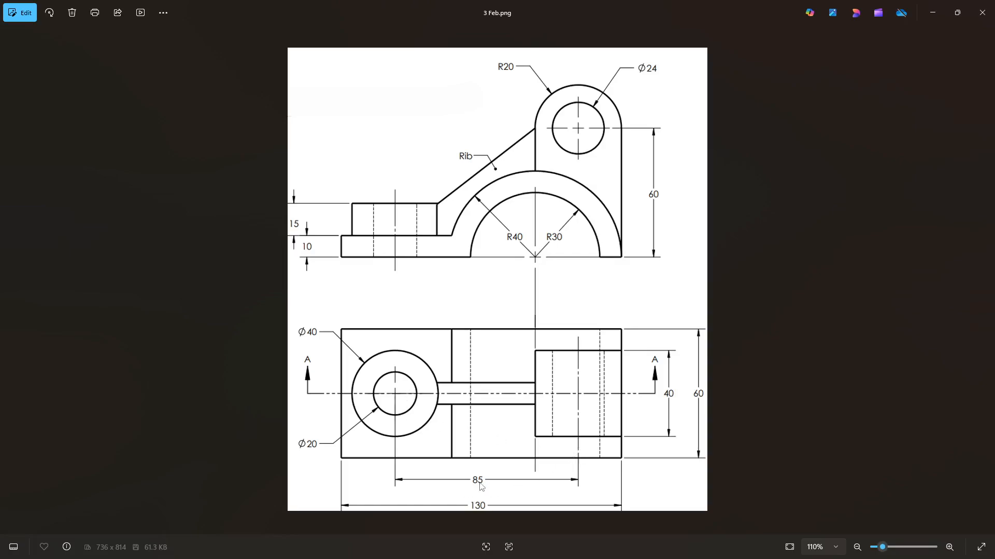
pyautogui.hotkey('alt', 'Tab')
pyautogui.click(408, 321)
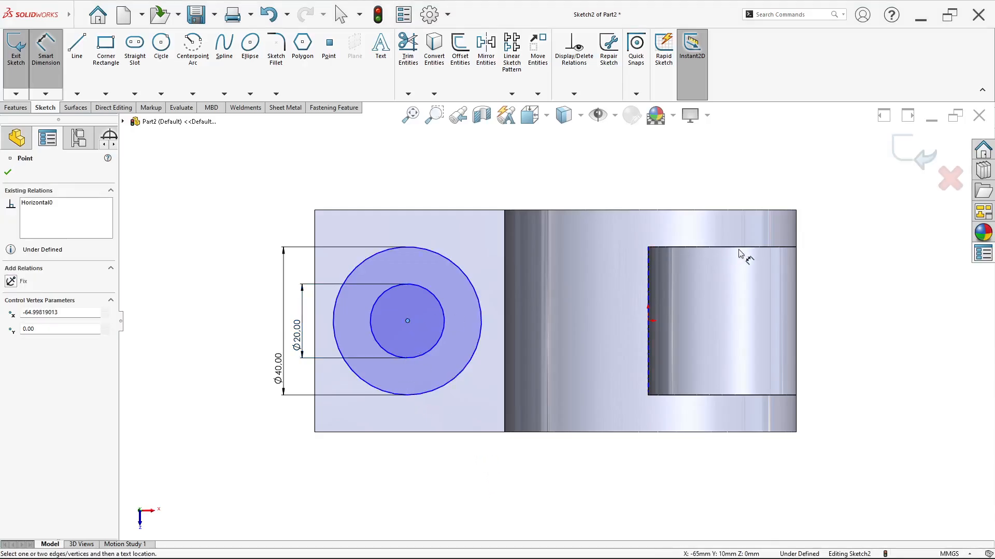
pyautogui.click(722, 247)
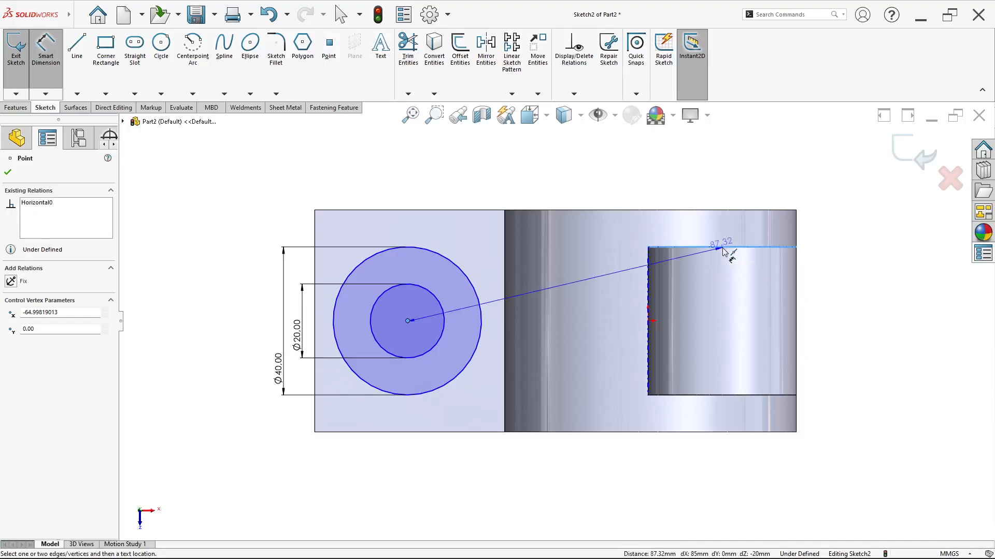
pyautogui.click(639, 191)
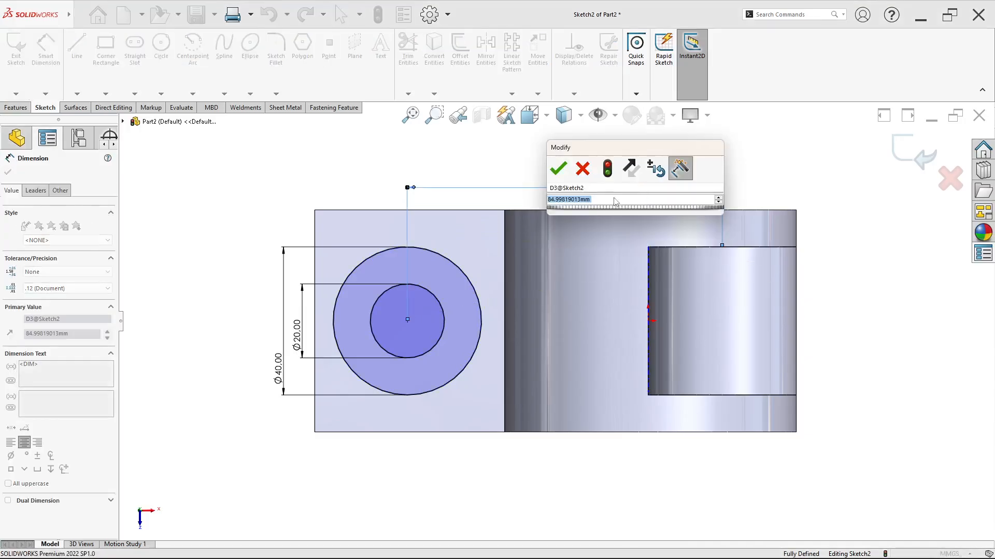
pyautogui.write('85')
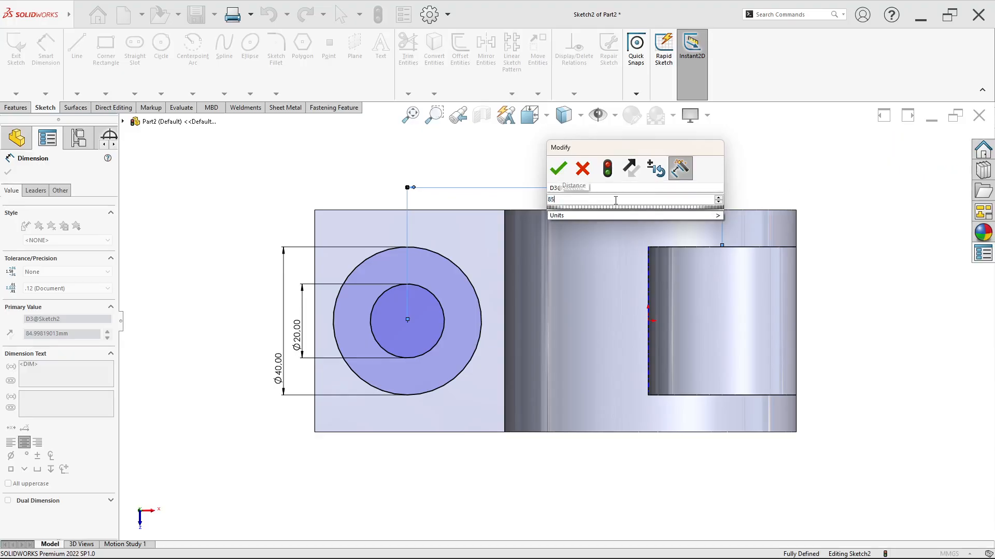
pyautogui.press('Return')
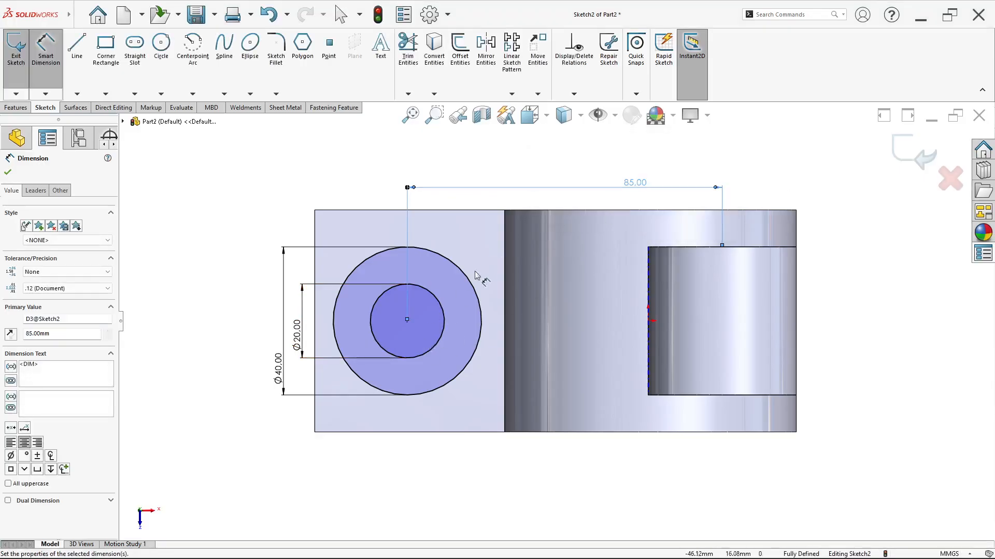
# Start a Blind boss extrusion of the circle sketch, using only the ring region between the 40 mm and 20 mm circles.
pyautogui.scroll(1, 474, 289)
pyautogui.click(16, 108)
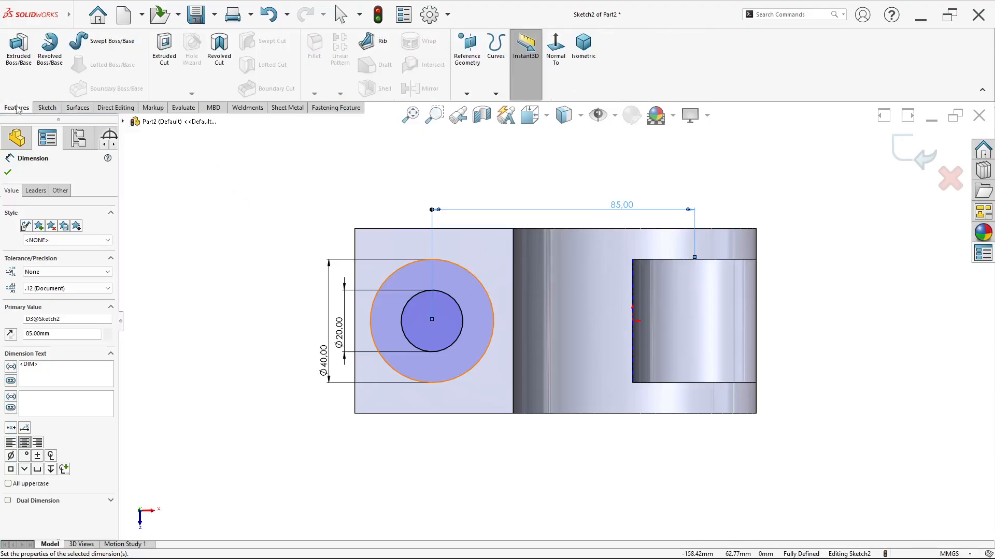
pyautogui.click(18, 49)
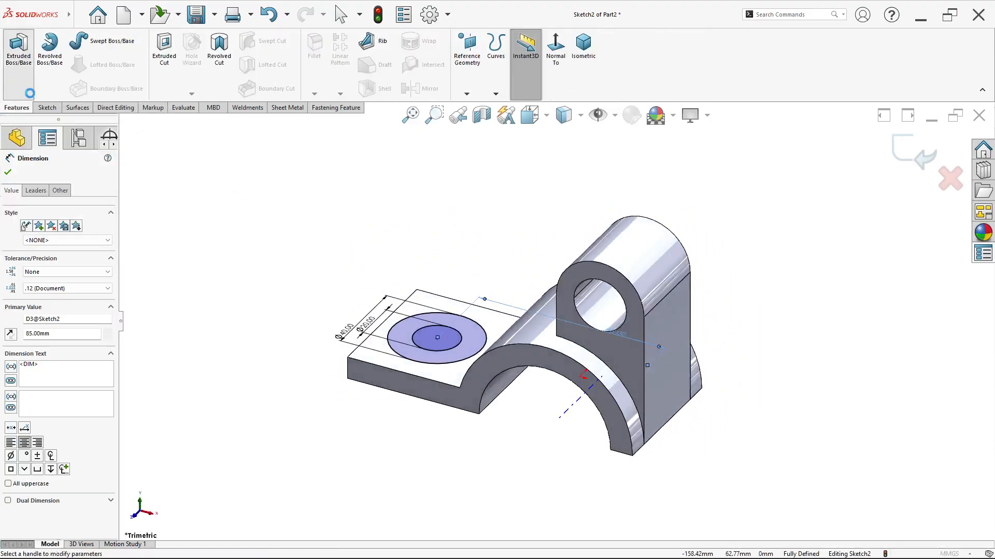
pyautogui.click(34, 234)
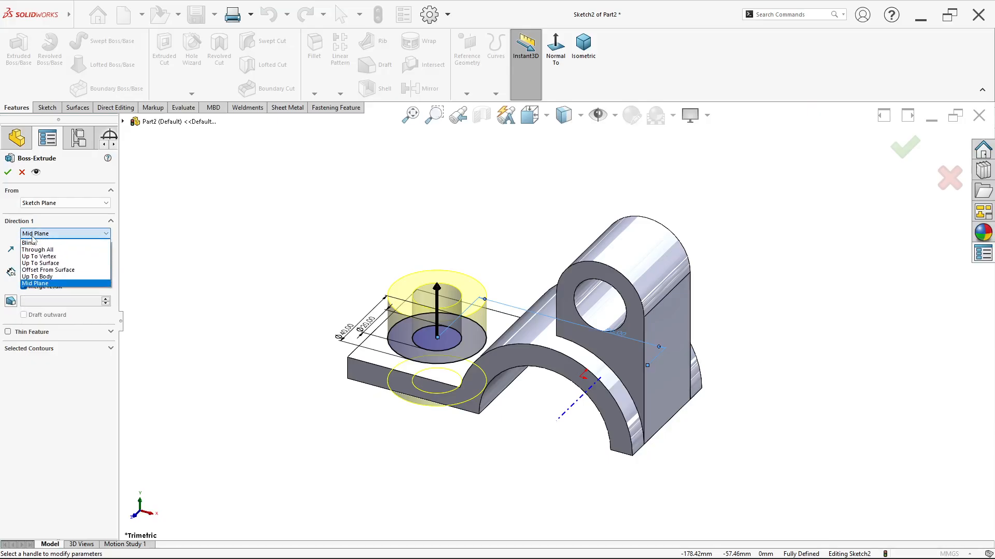
pyautogui.click(34, 243)
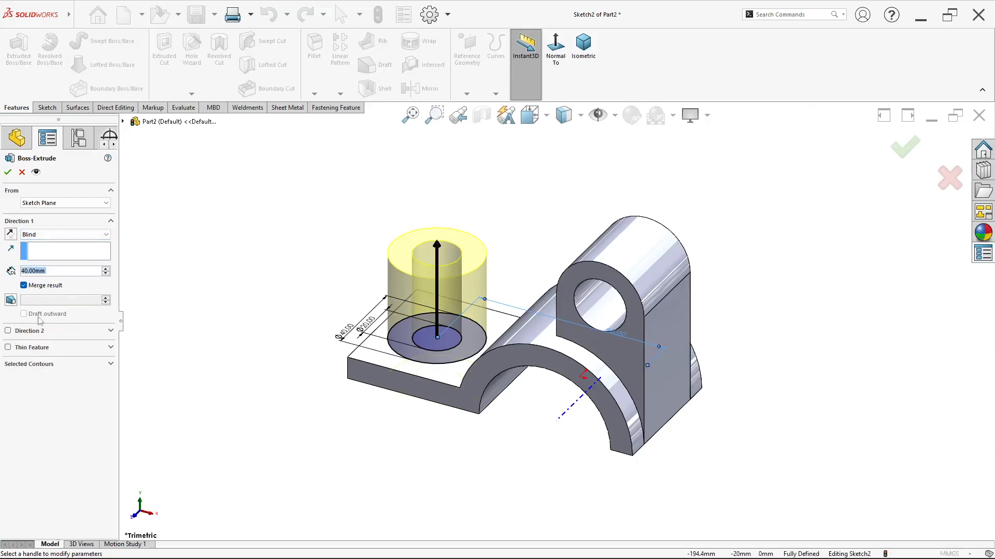
pyautogui.click(52, 364)
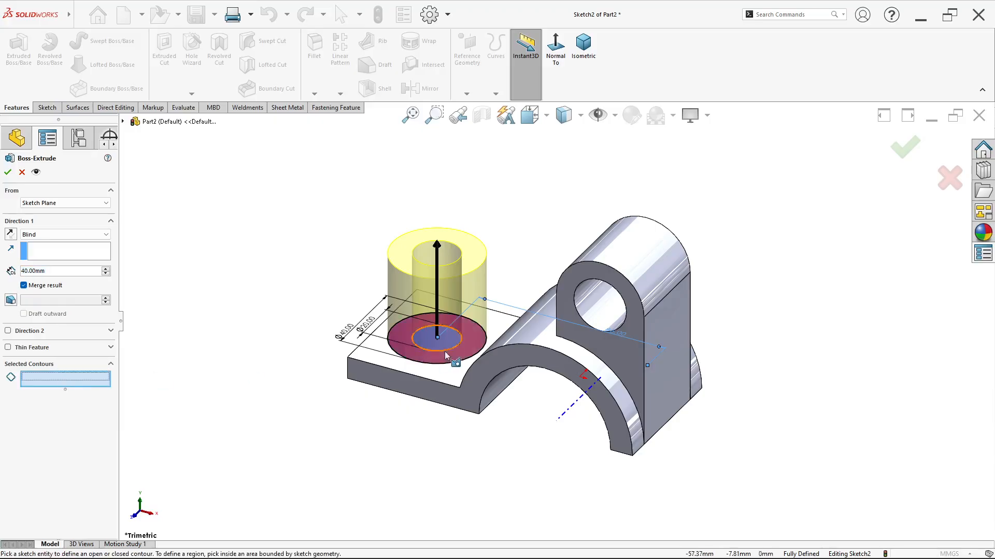
pyautogui.scroll(-5, 417, 356)
pyautogui.click(389, 348)
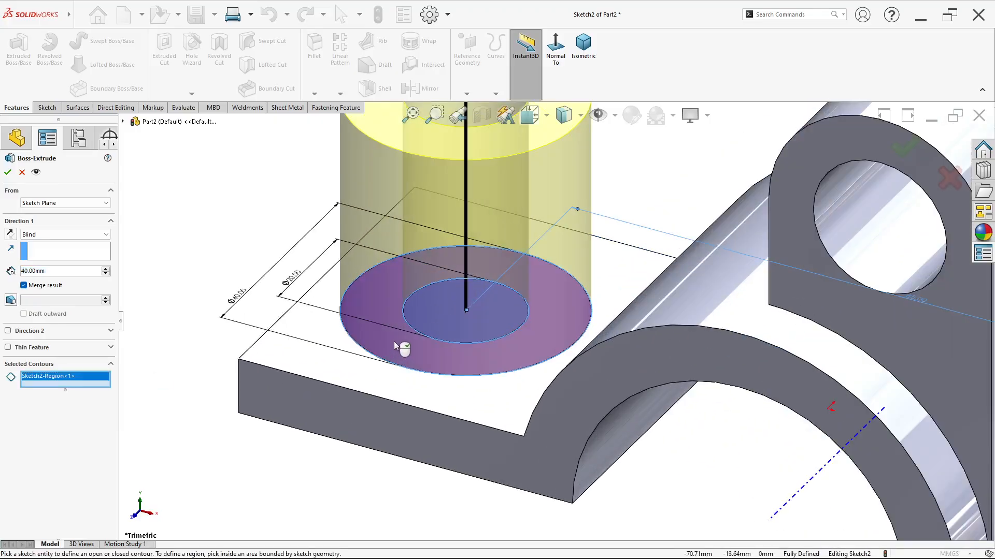
pyautogui.scroll(3, 394, 341)
# Check the boss height in the drawing and extrude the ring to a depth of 15 mm.
pyautogui.hotkey('alt', 'Tab')
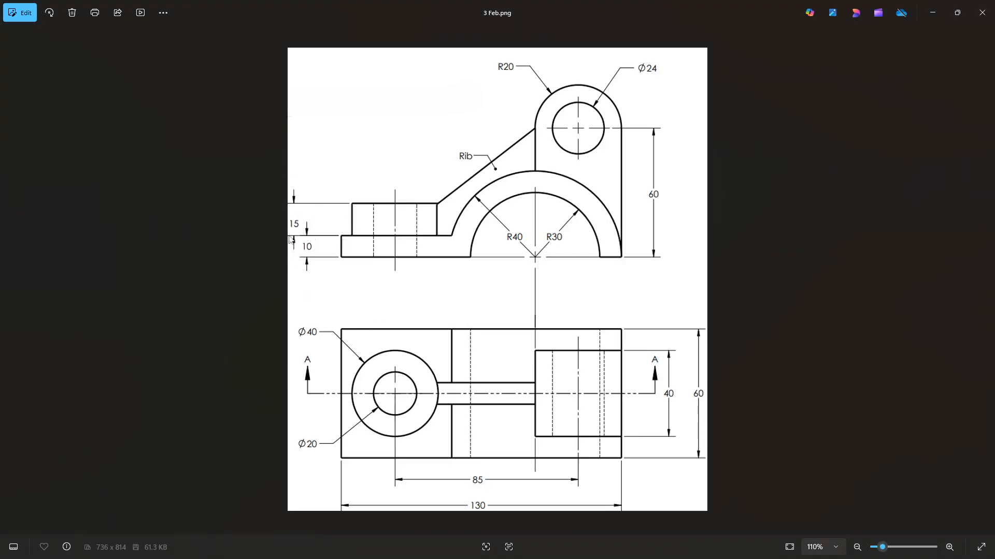
pyautogui.hotkey('alt', 'Tab')
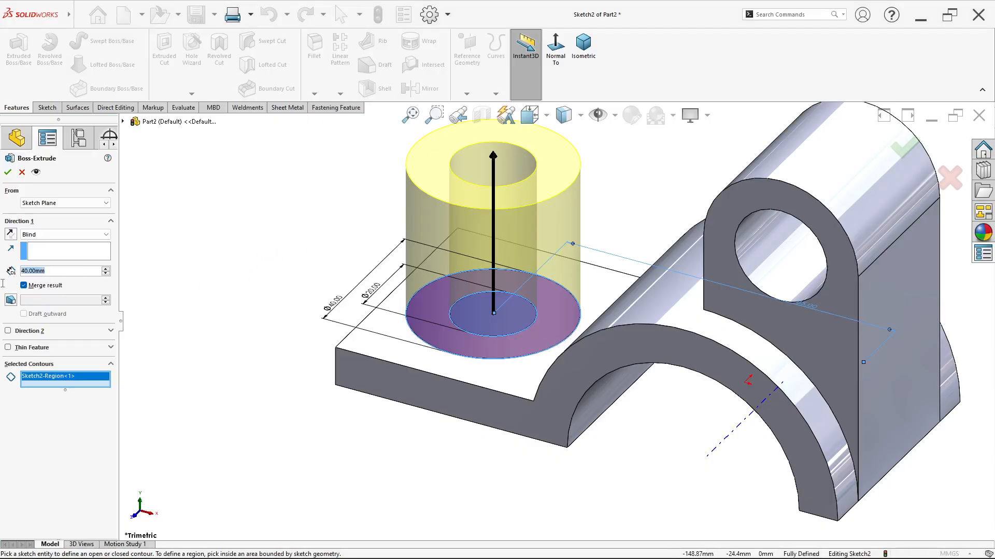
pyautogui.write('15')
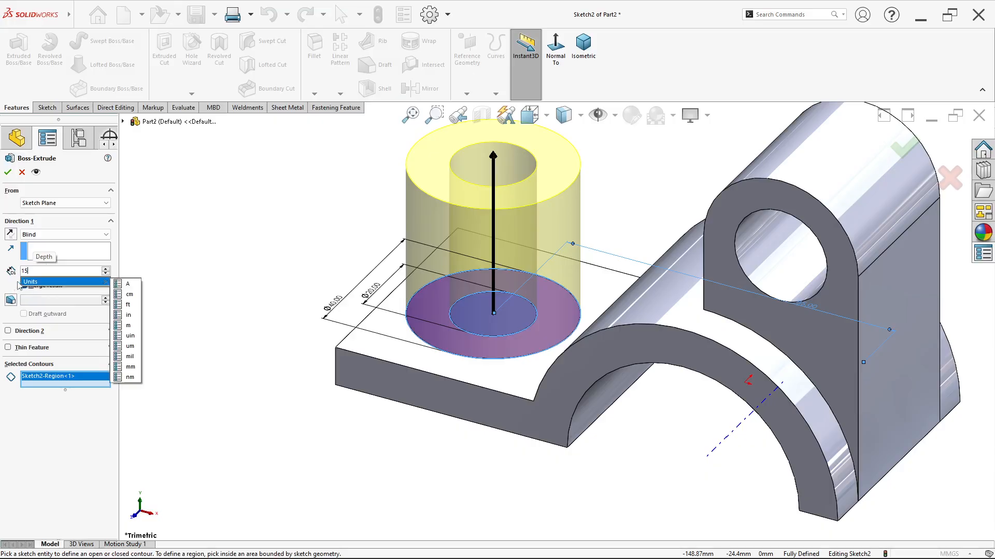
pyautogui.press('Return')
pyautogui.click(7, 172)
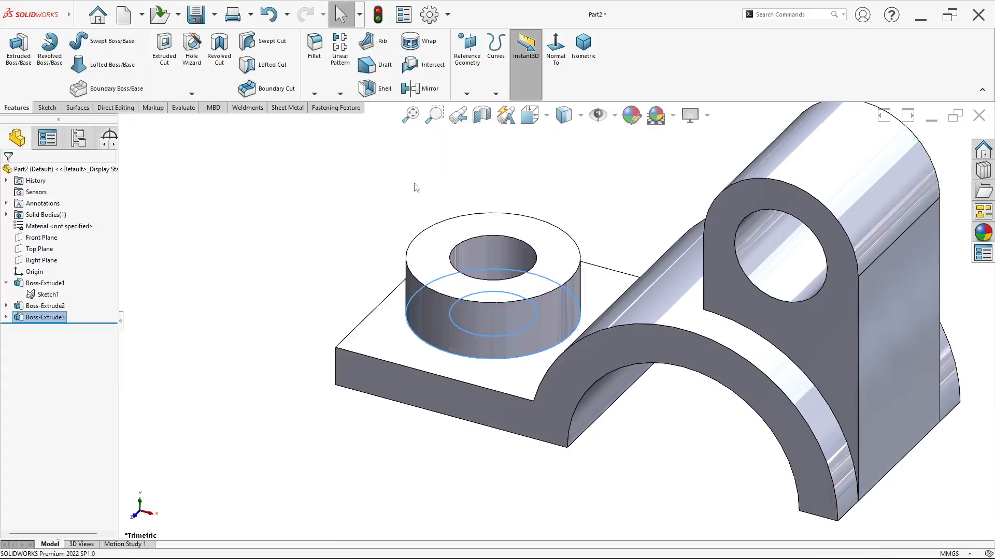
# Reuse the boss's circle sketch to cut the inner circle's region Through All the base plate.
pyautogui.moveTo(549, 311); pyautogui.dragTo(571, 199, button='middle')
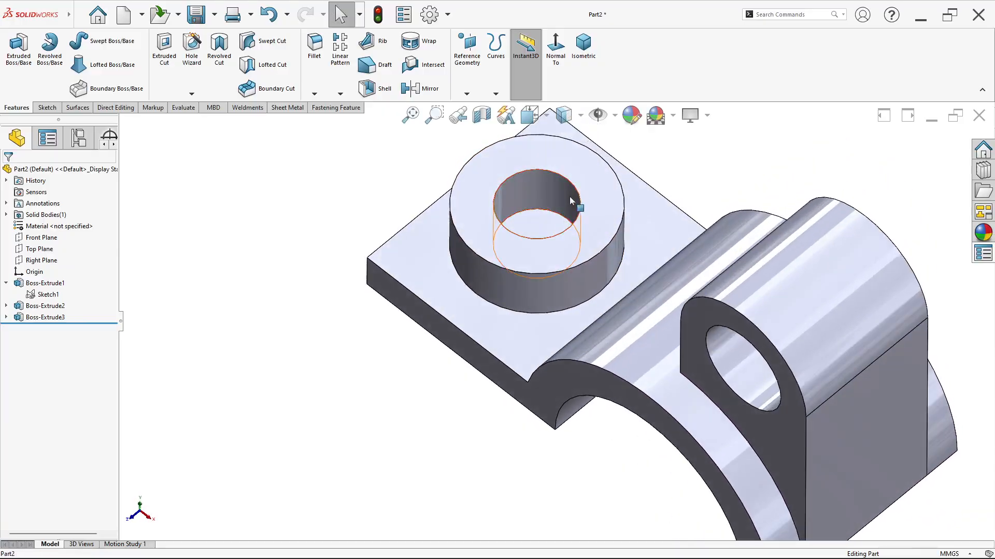
pyautogui.scroll(-4, 570, 197)
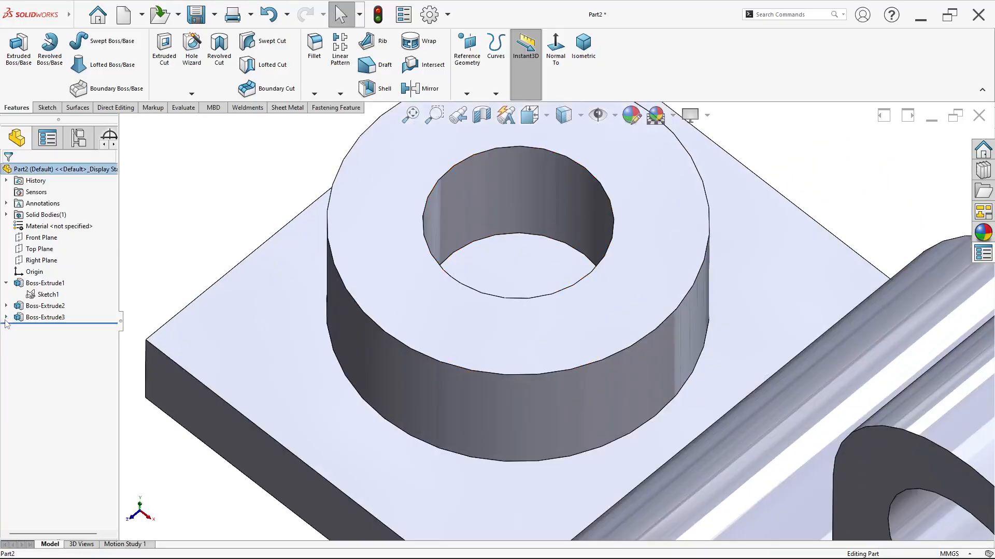
pyautogui.click(6, 317)
pyautogui.click(49, 328)
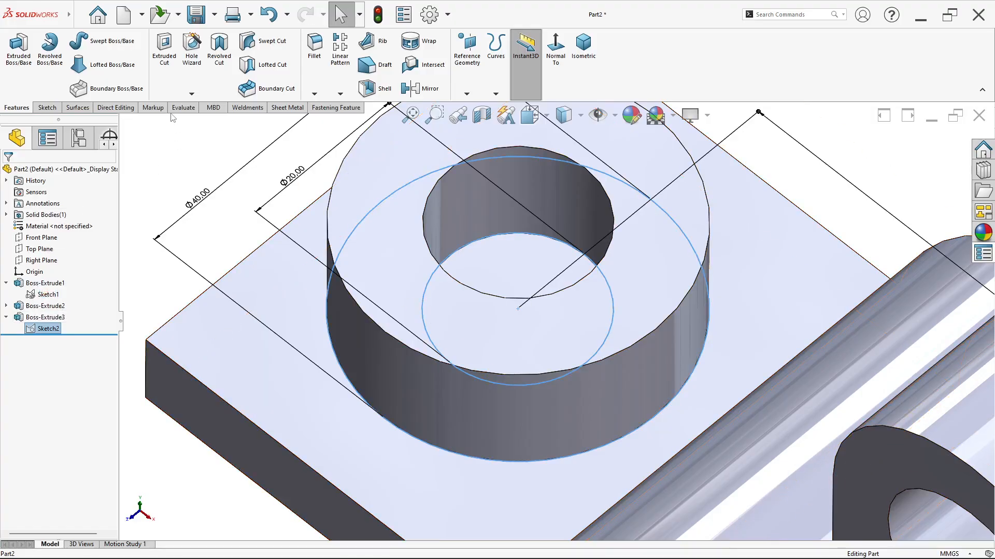
pyautogui.click(168, 78)
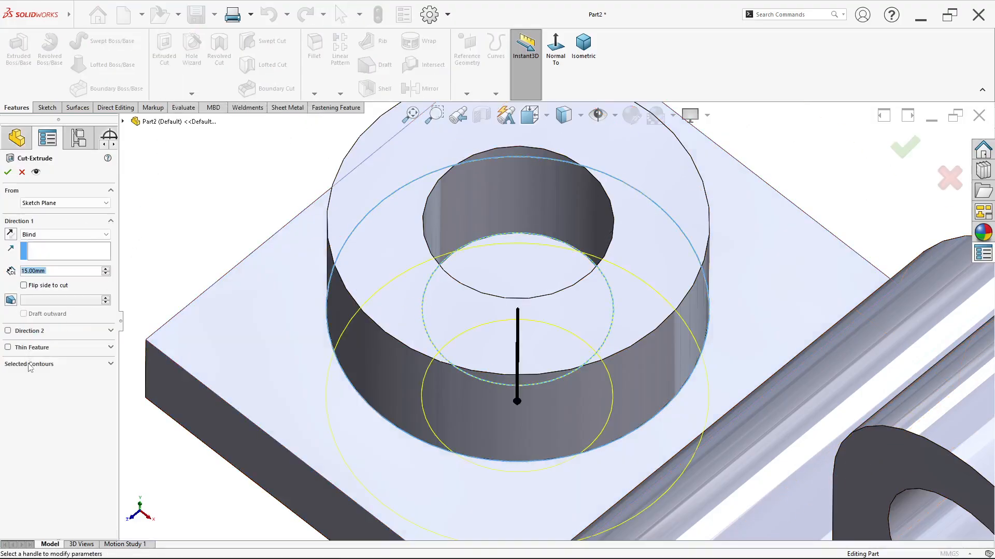
pyautogui.click(30, 365)
pyautogui.click(32, 376)
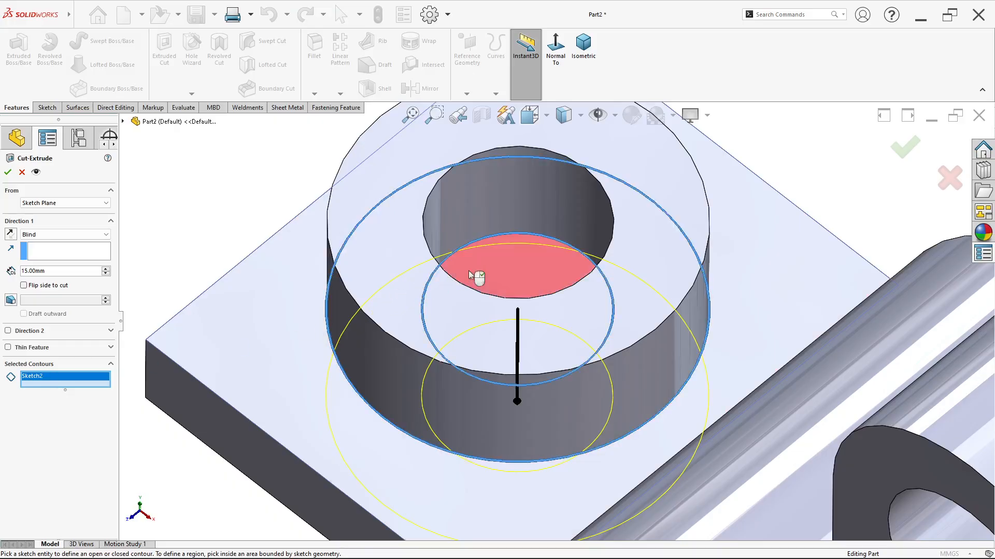
pyautogui.click(495, 274)
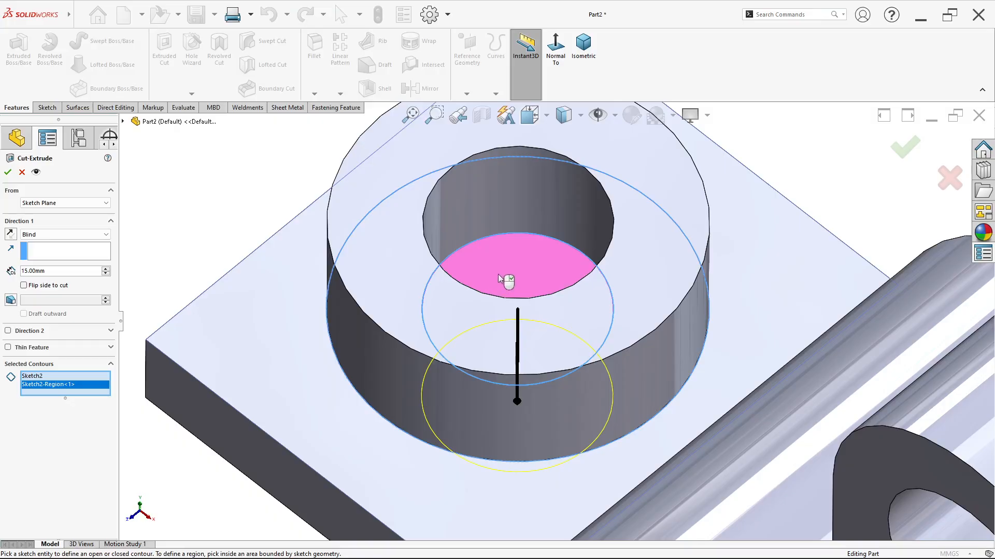
pyautogui.click(70, 236)
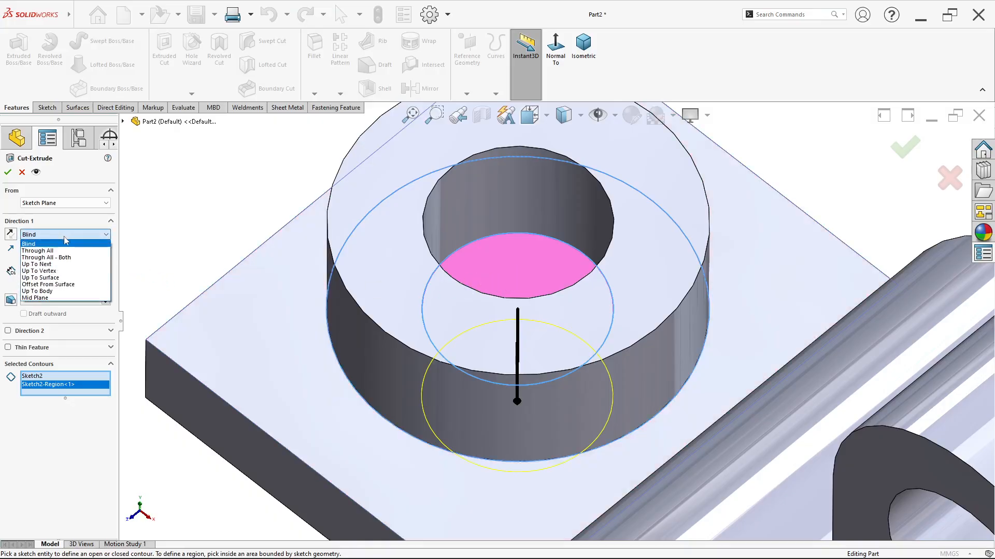
pyautogui.click(65, 251)
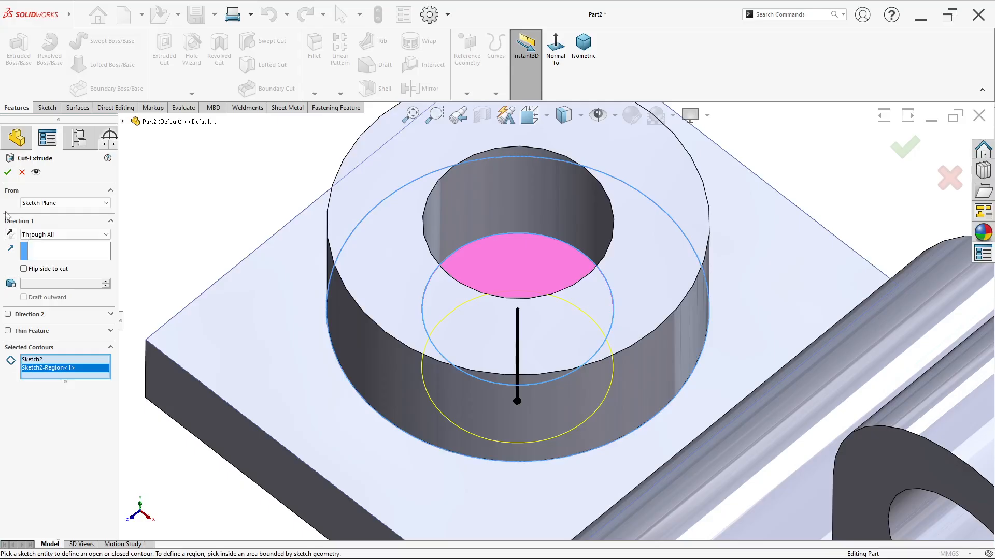
pyautogui.click(8, 172)
# Inspect the bored boss from several angles and compare the space between boss and lug with the rib in the 3 Feb.png drawing.
pyautogui.moveTo(497, 414); pyautogui.dragTo(581, 207, button='middle')
pyautogui.scroll(5, 570, 388)
pyautogui.moveTo(570, 389); pyautogui.dragTo(604, 471, button='middle')
pyautogui.press('space')
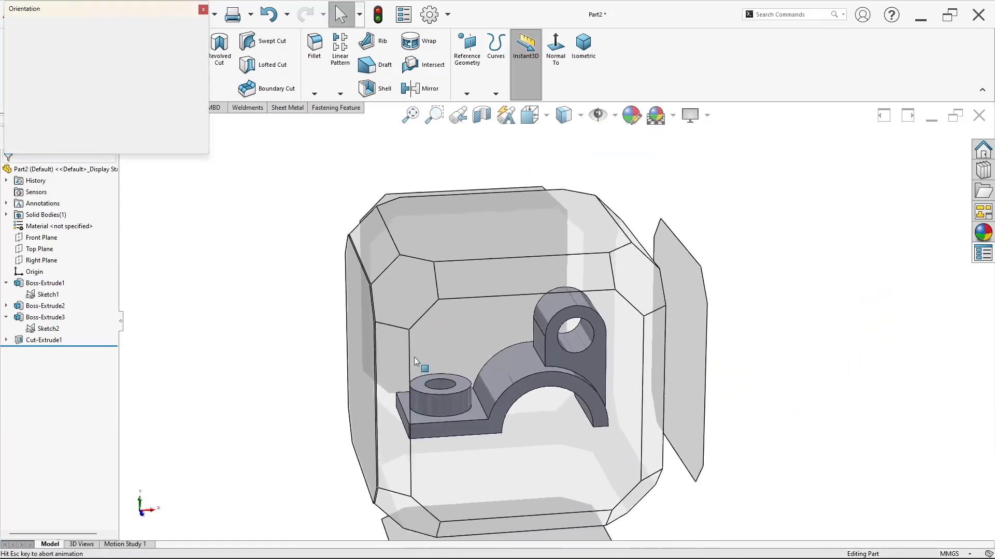
pyautogui.click(362, 323)
pyautogui.scroll(-2, 722, 317)
pyautogui.hotkey('alt', 'Tab')
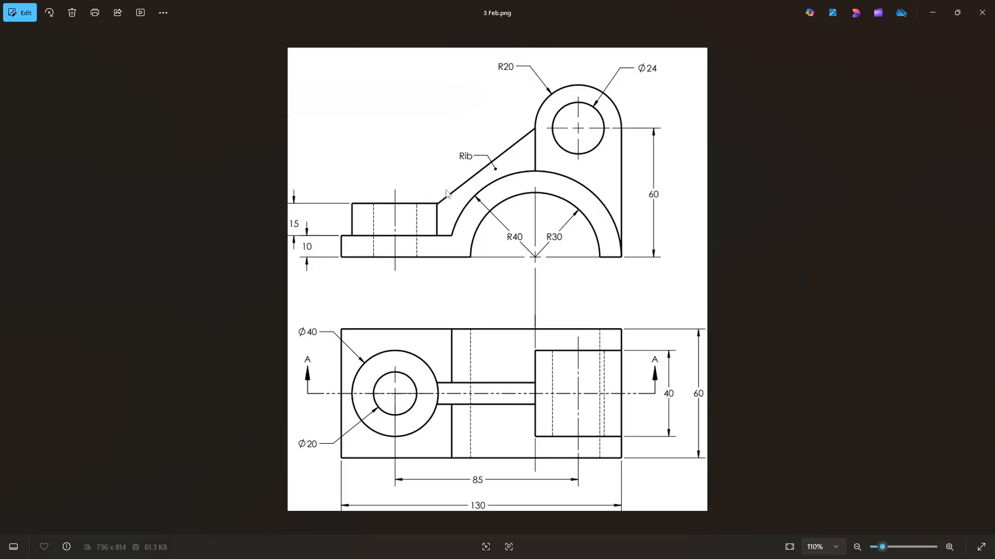
pyautogui.hotkey('alt', 'Tab')
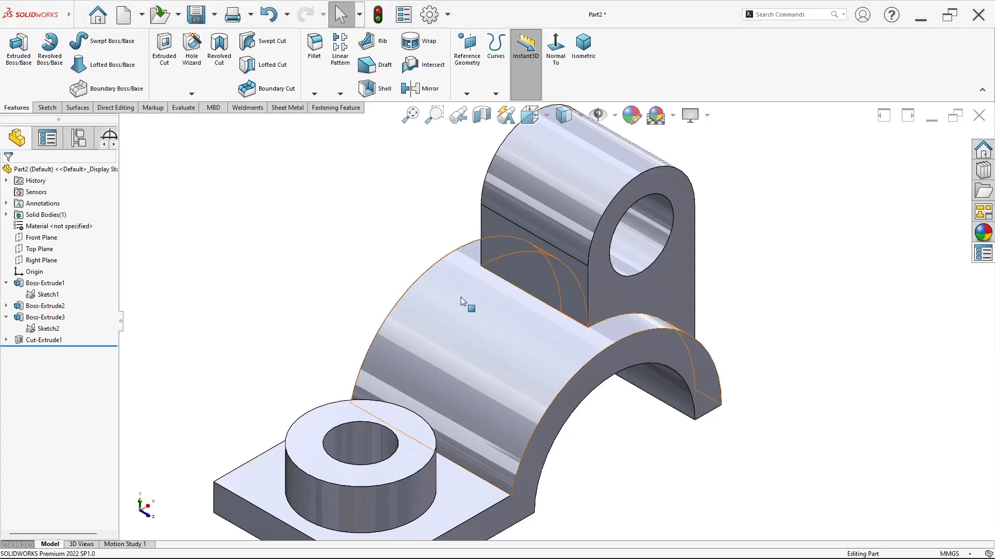
pyautogui.moveTo(462, 304)
pyautogui.mouseDown(button='middle')
pyautogui.moveTo(471, 187)
pyautogui.moveTo(402, 212)
pyautogui.moveTo(455, 188)
pyautogui.mouseUp(button='middle')
pyautogui.press('space')
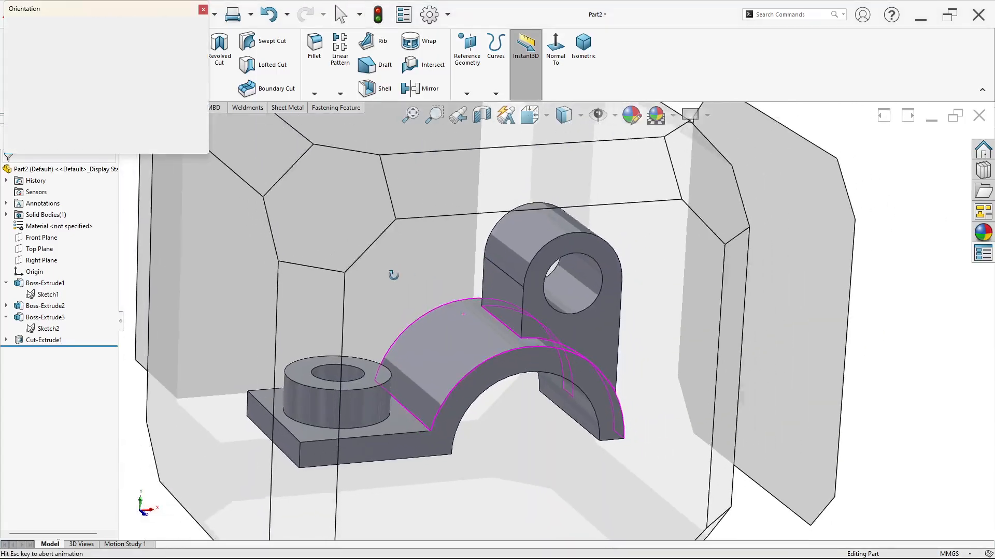
pyautogui.click(367, 310)
pyautogui.hotkey('alt', 'Tab')
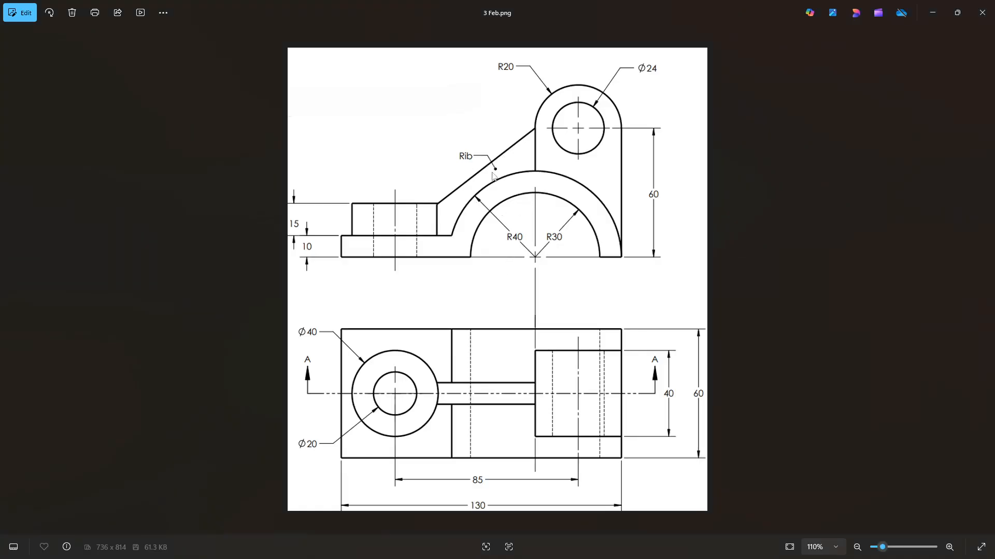
pyautogui.hotkey('alt', 'Tab')
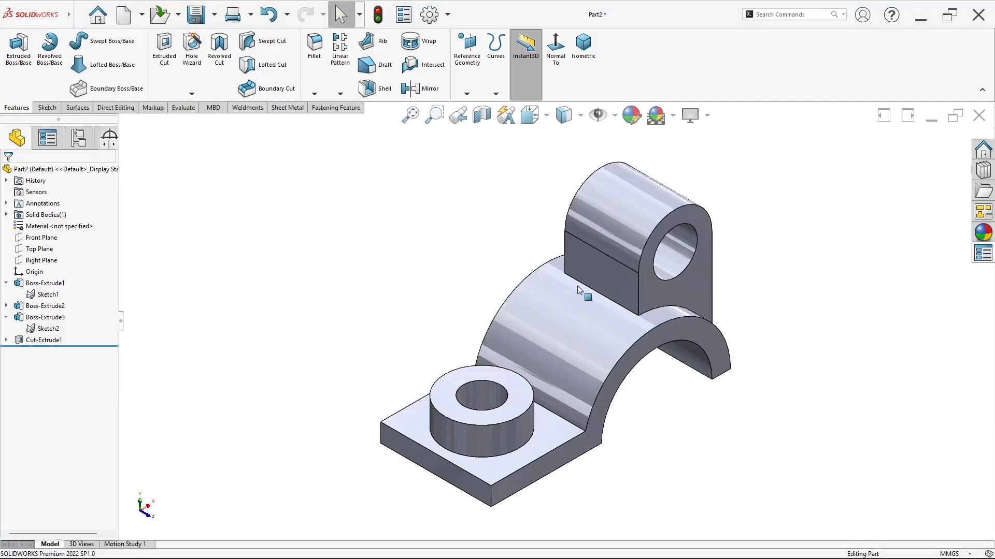
# On the Front Plane, sketch a sloping line from the boss's upper corner to the lug's side where its rounded top begins.
pyautogui.scroll(-3, 577, 285)
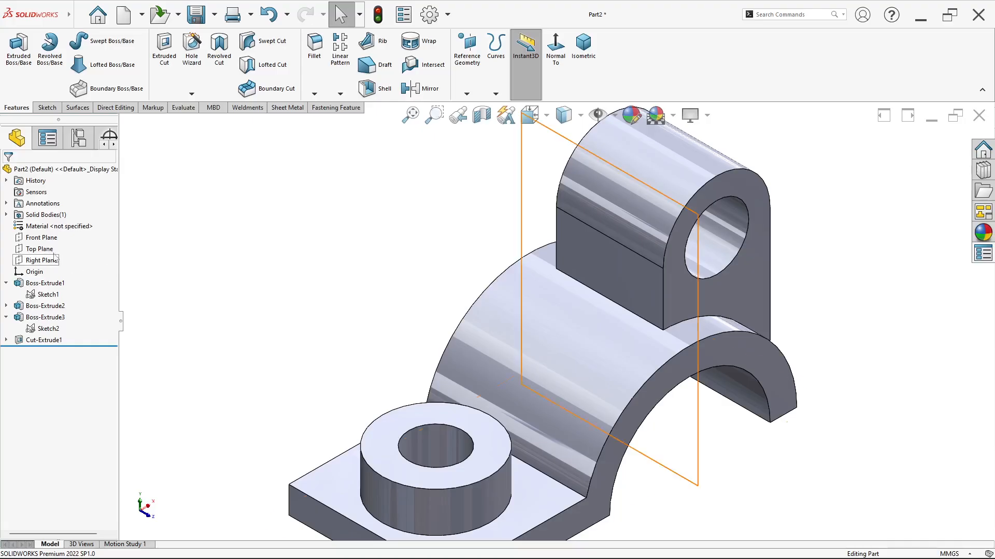
pyautogui.click(49, 239)
pyautogui.rightClick(49, 240)
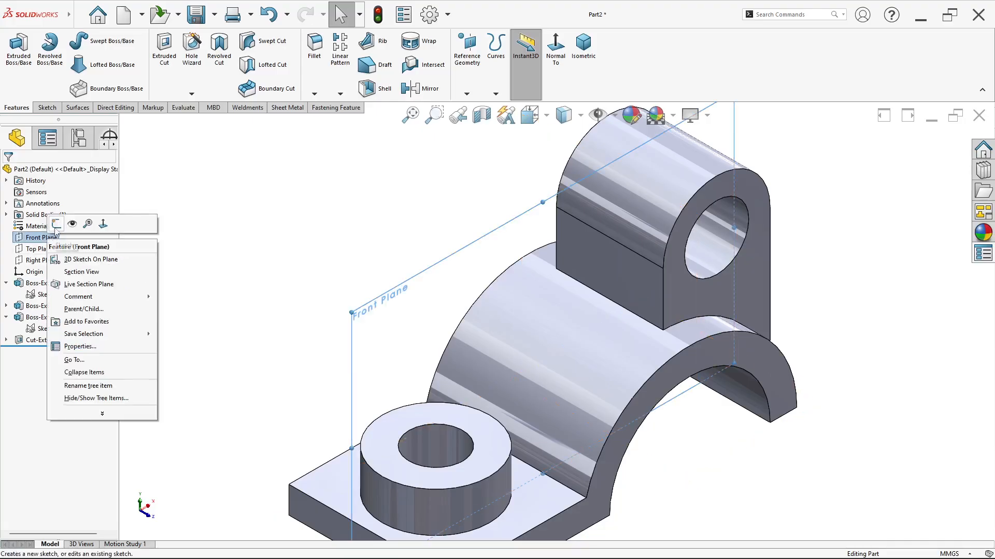
pyautogui.click(56, 224)
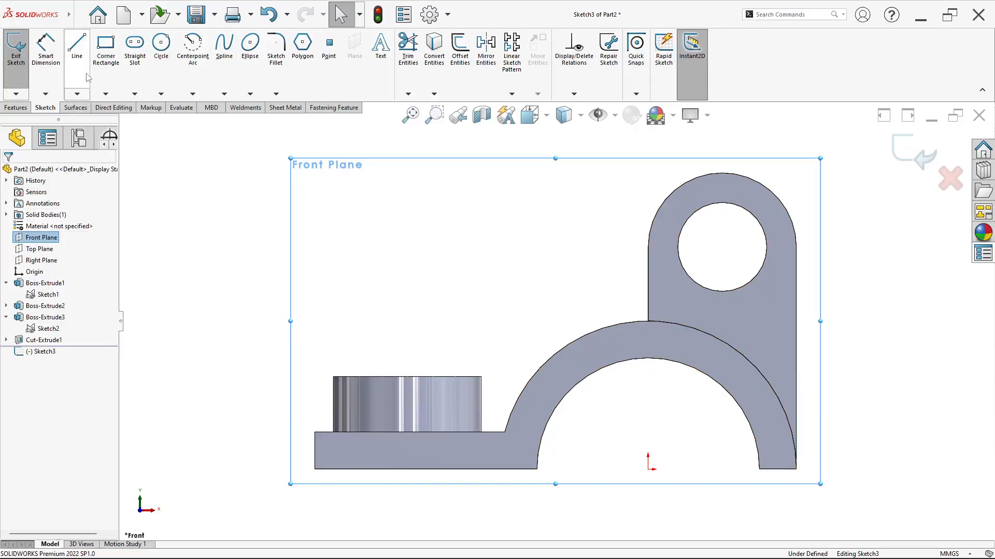
pyautogui.click(77, 47)
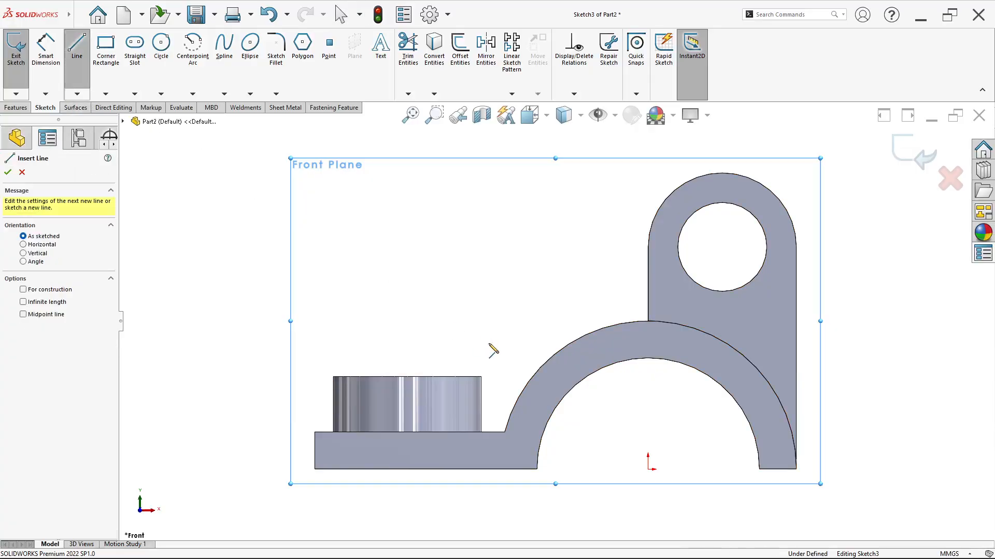
pyautogui.click(481, 377)
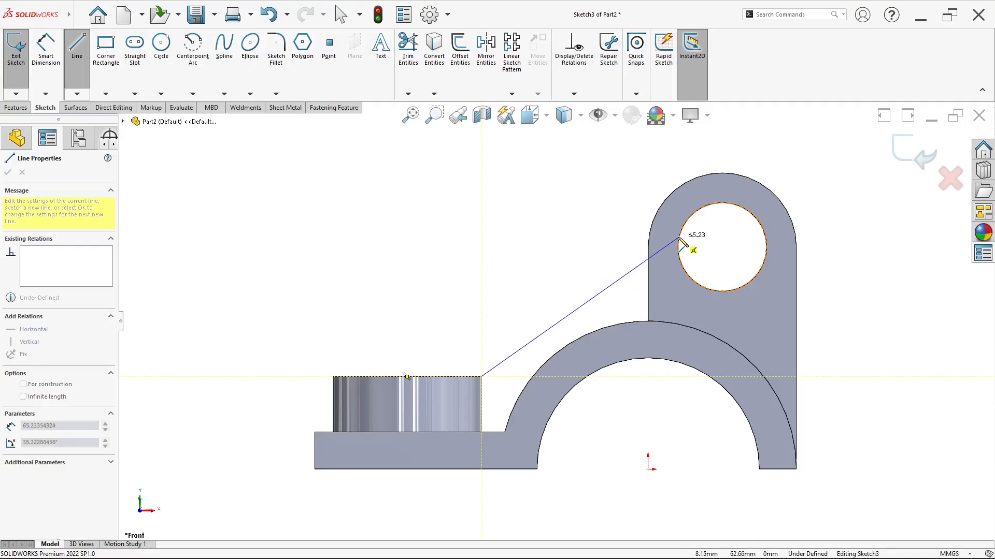
pyautogui.click(649, 248)
pyautogui.press('Escape')
pyautogui.scroll(-4, 544, 344)
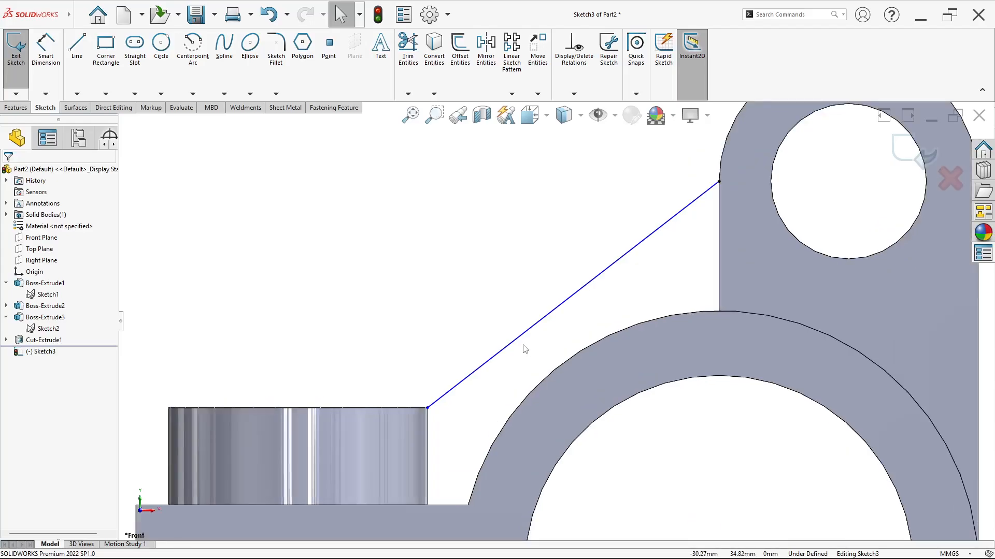
pyautogui.press('f')
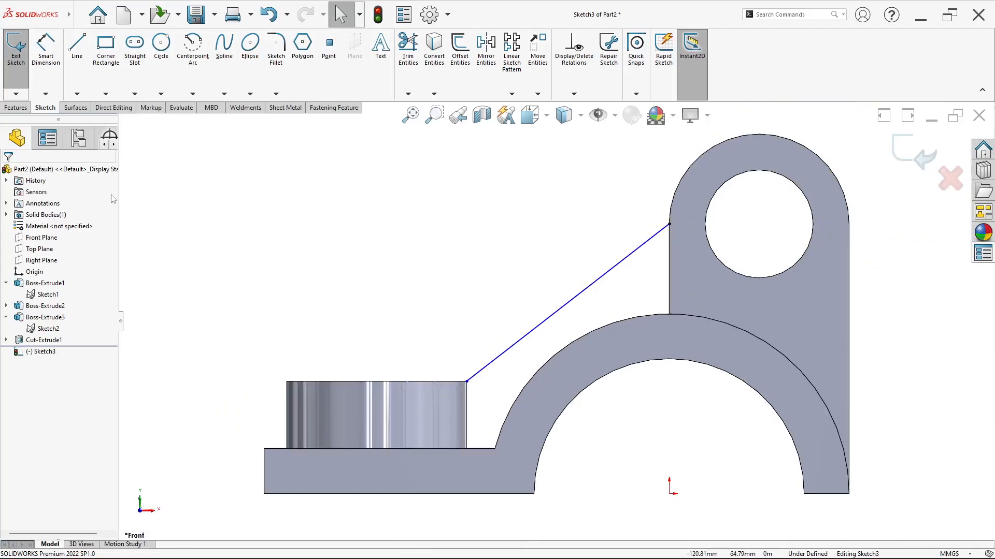
# Create a 10 mm thick Rib from the sloping line, with the thickness applied to both sides.
pyautogui.click(15, 107)
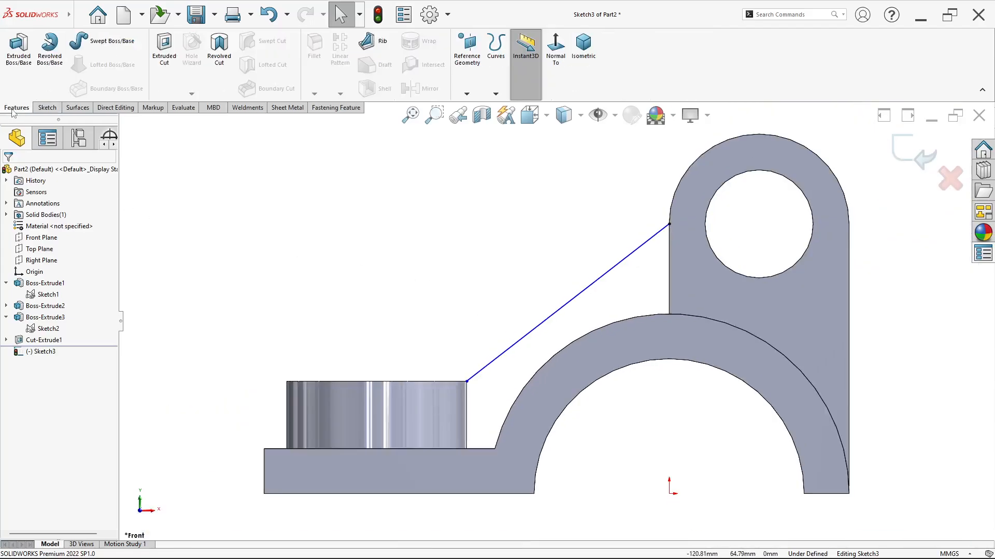
pyautogui.click(374, 44)
pyautogui.moveTo(372, 139); pyautogui.dragTo(455, 340, button='middle')
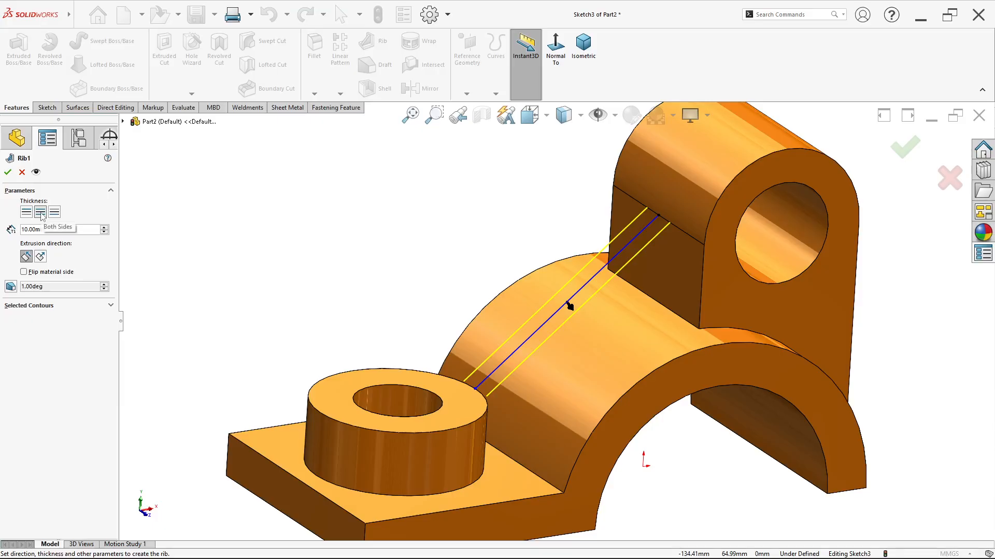
pyautogui.click(40, 213)
pyautogui.scroll(-5, 596, 304)
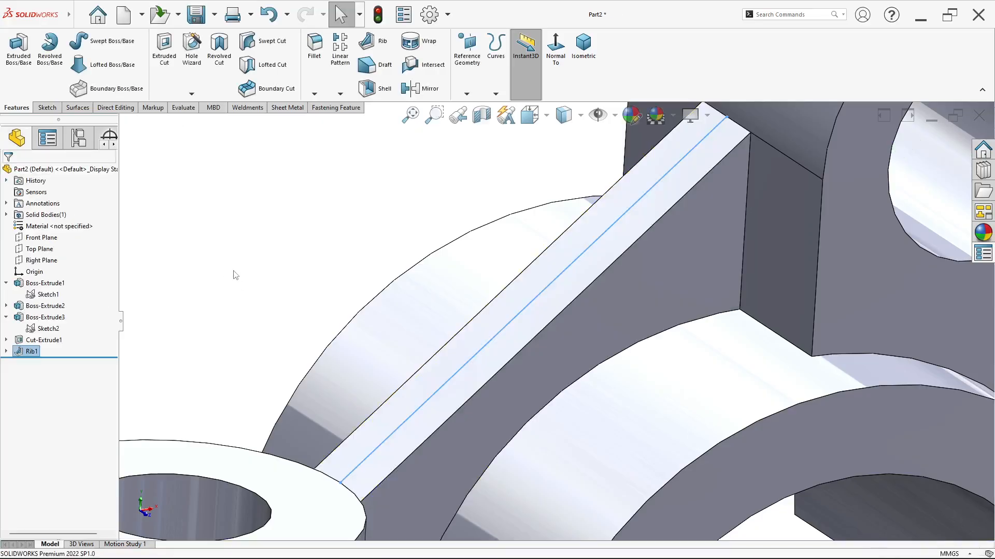
pyautogui.click(234, 274)
# Examine up close how the rib's sloping face and side edges meet the cylindrical boss's upper rim.
pyautogui.press('f')
pyautogui.moveTo(417, 423); pyautogui.dragTo(383, 369, button='middle')
pyautogui.scroll(-10, 489, 388)
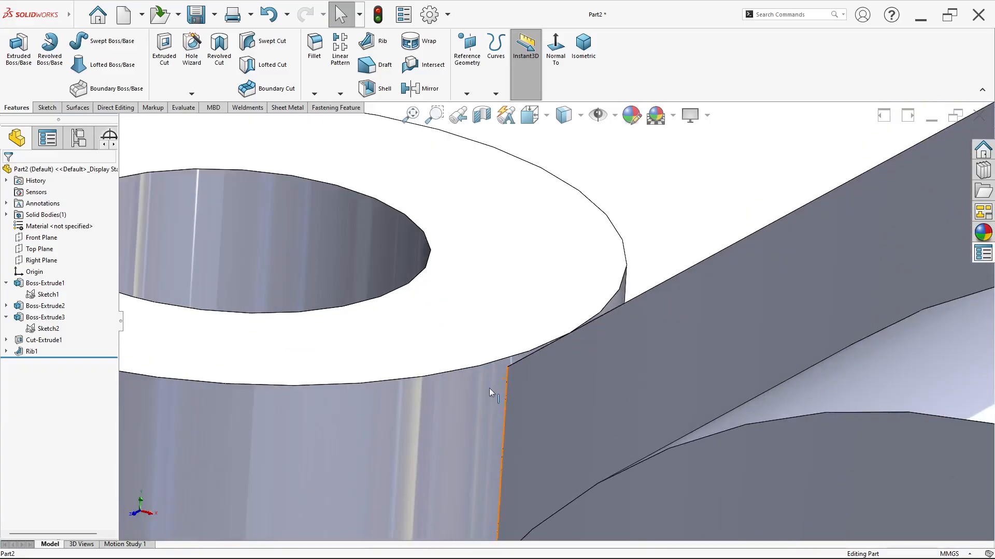
pyautogui.moveTo(489, 387); pyautogui.dragTo(549, 344, button='middle')
pyautogui.scroll(-2, 608, 312)
pyautogui.scroll(2, 512, 378)
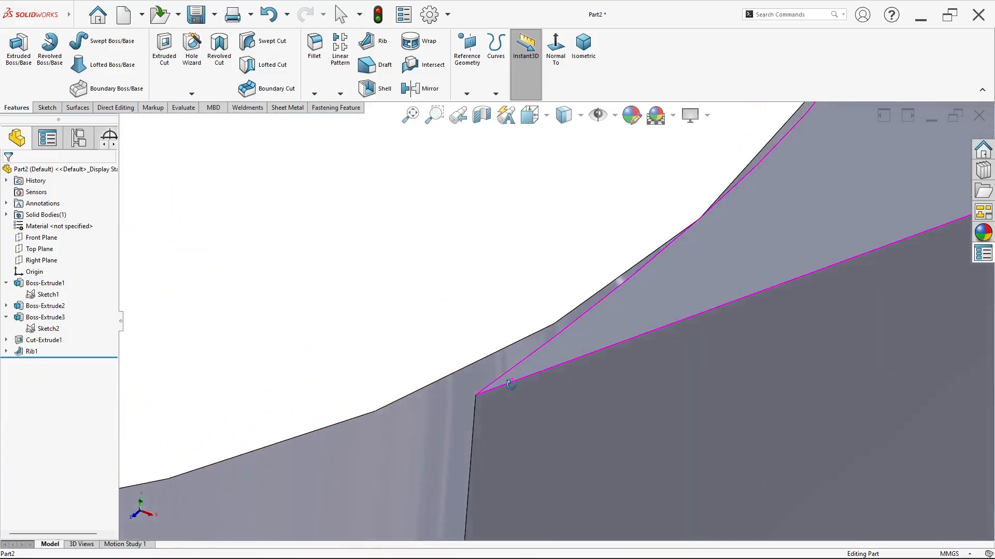
pyautogui.scroll(-2, 538, 349)
pyautogui.scroll(2, 539, 346)
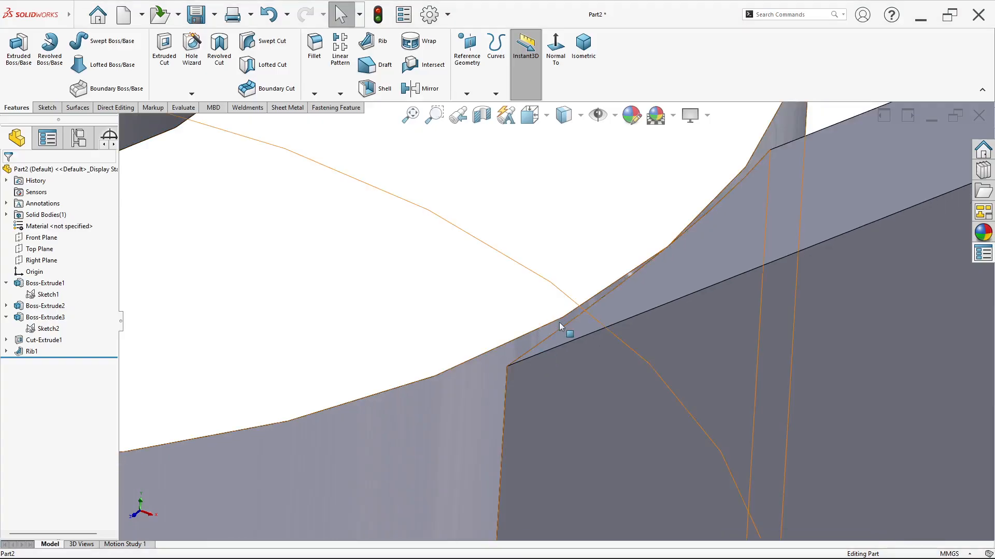
pyautogui.moveTo(558, 323); pyautogui.dragTo(517, 384, button='middle')
pyautogui.scroll(-2, 550, 337)
pyautogui.scroll(3, 607, 289)
pyautogui.scroll(-5, 597, 286)
pyautogui.scroll(10, 529, 324)
pyautogui.scroll(-5, 585, 301)
pyautogui.scroll(4, 585, 303)
pyautogui.scroll(-6, 545, 347)
pyautogui.scroll(-1, 519, 370)
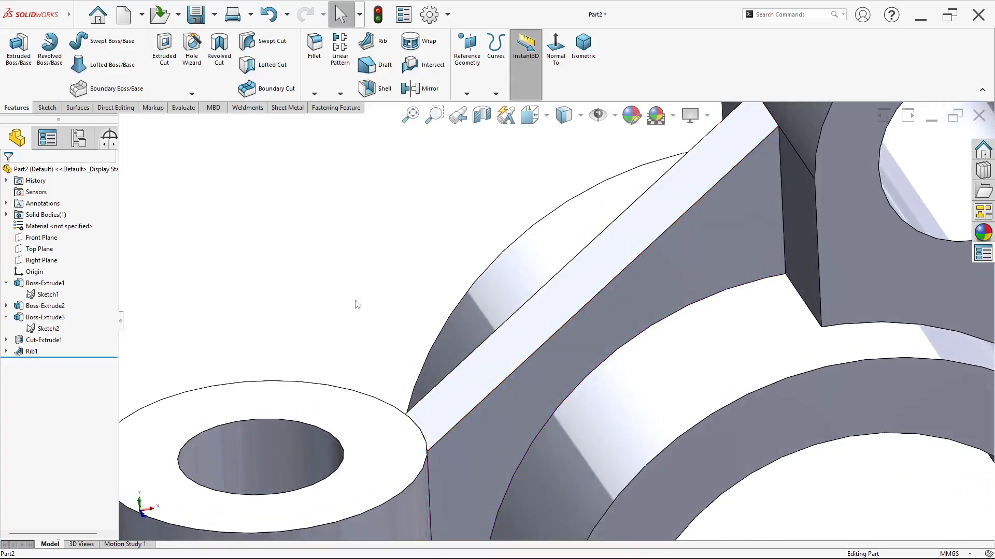
pyautogui.moveTo(581, 255); pyautogui.dragTo(575, 255, button='middle')
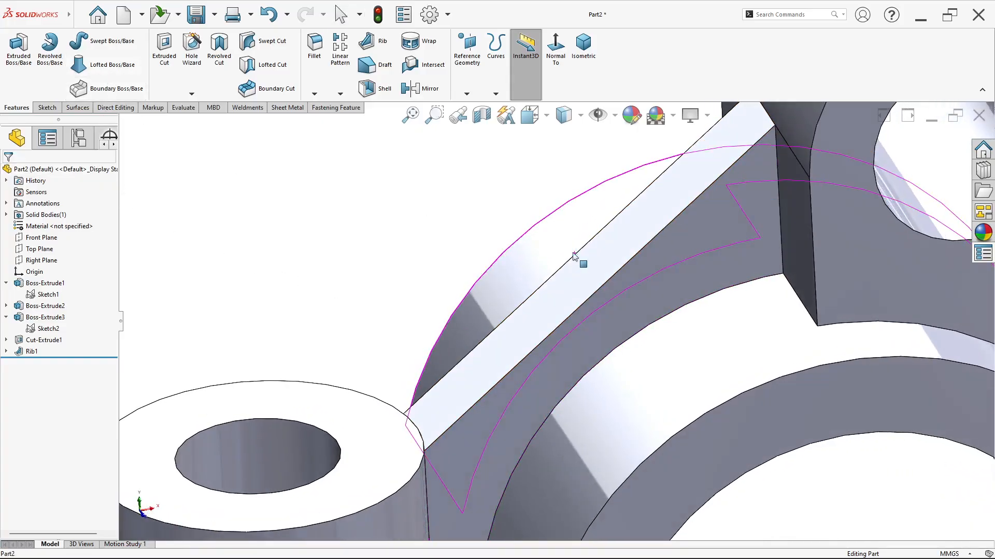
# Delete the rib feature together with its sloping-line sketch.
pyautogui.rightClick(25, 356)
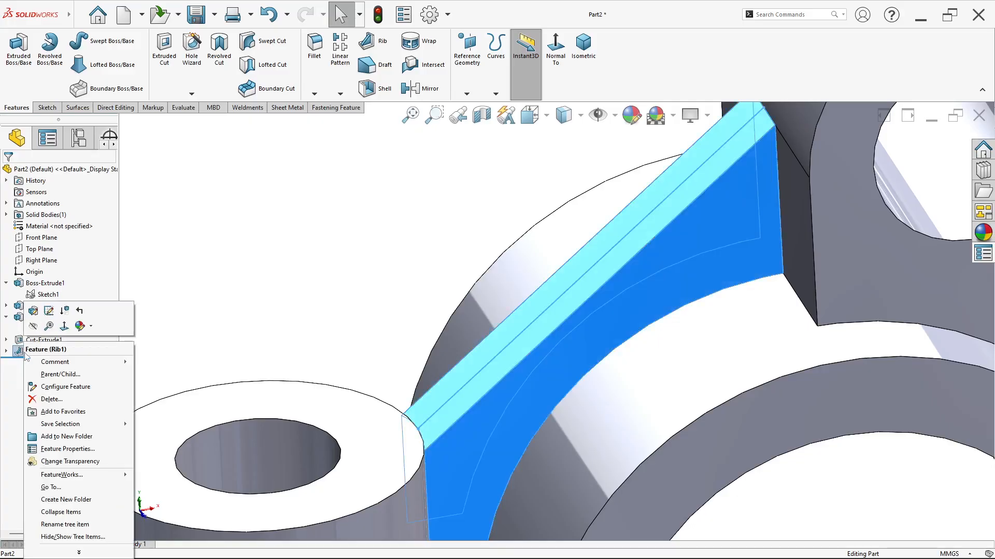
pyautogui.click(52, 394)
pyautogui.click(418, 145)
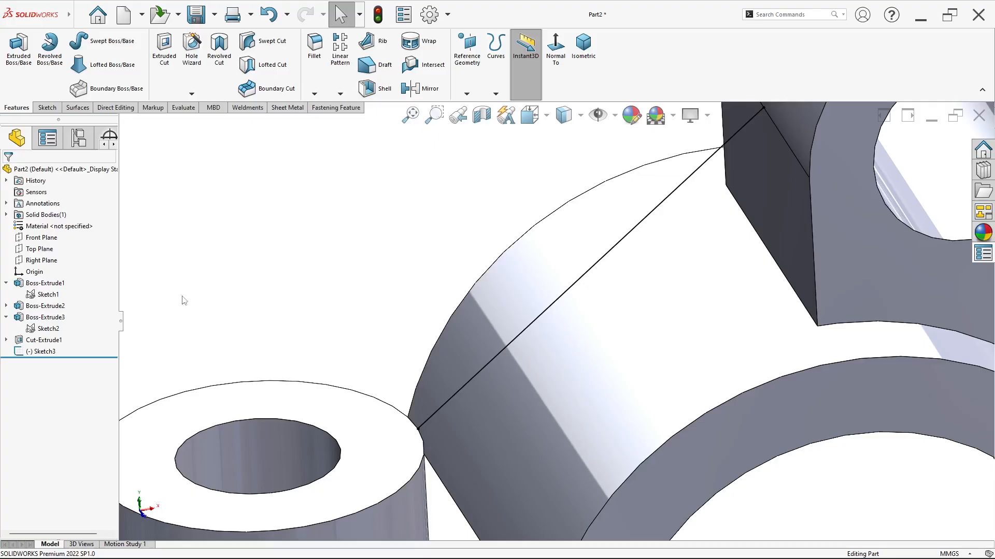
pyautogui.rightClick(44, 356)
pyautogui.click(83, 413)
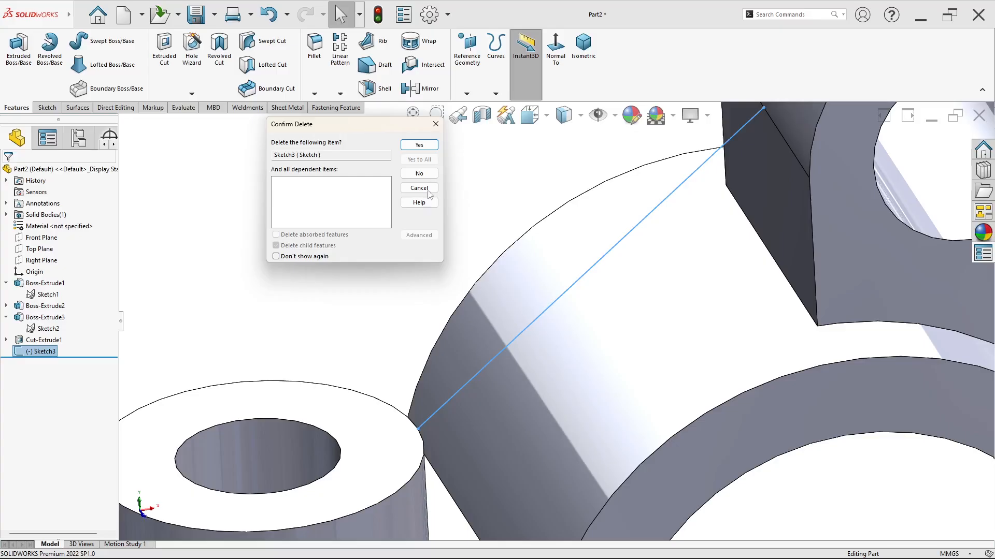
pyautogui.click(419, 145)
# On the lug's flat side face, sketch a rectangle about 19 mm wide from the rounded top's start down to the base plate's upper surface.
pyautogui.press('f')
pyautogui.moveTo(373, 248)
pyautogui.mouseDown(button='middle')
pyautogui.moveTo(599, 231)
pyautogui.moveTo(558, 288)
pyautogui.moveTo(583, 266)
pyautogui.moveTo(573, 288)
pyautogui.moveTo(539, 307)
pyautogui.moveTo(537, 344)
pyautogui.mouseUp(button='middle')
pyautogui.scroll(-3, 560, 301)
pyautogui.scroll(5, 561, 302)
pyautogui.scroll(-4, 536, 344)
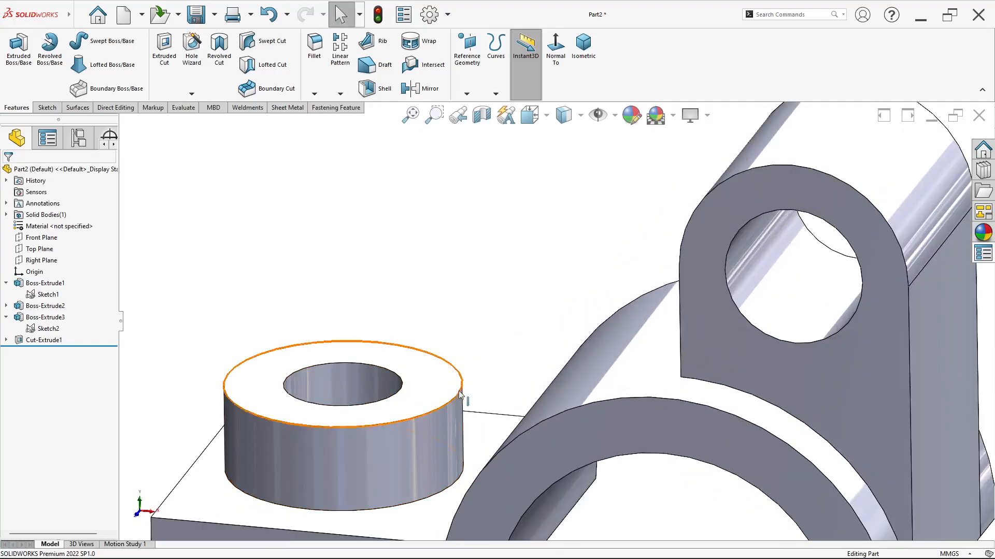
pyautogui.moveTo(619, 337); pyautogui.dragTo(735, 295, button='middle')
pyautogui.rightClick(735, 251)
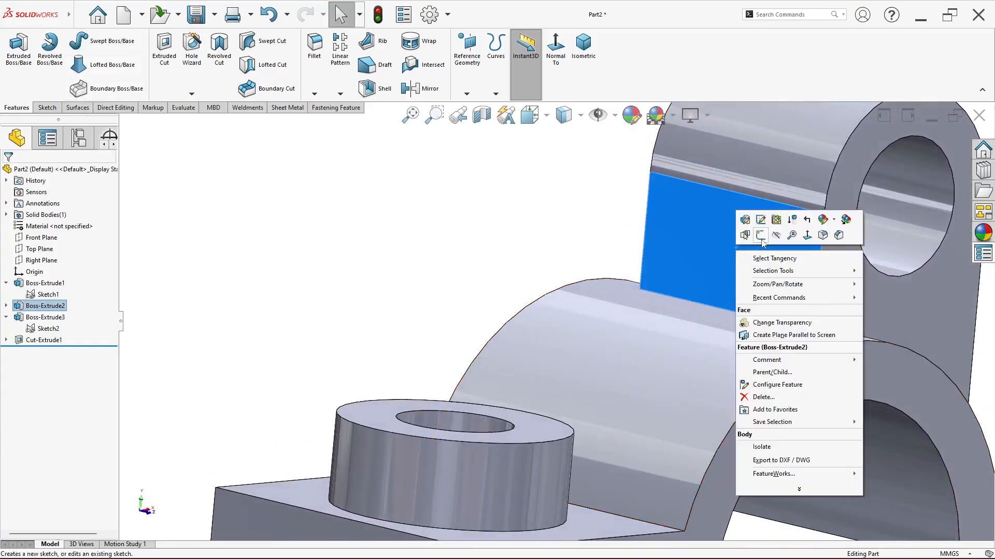
pyautogui.click(759, 238)
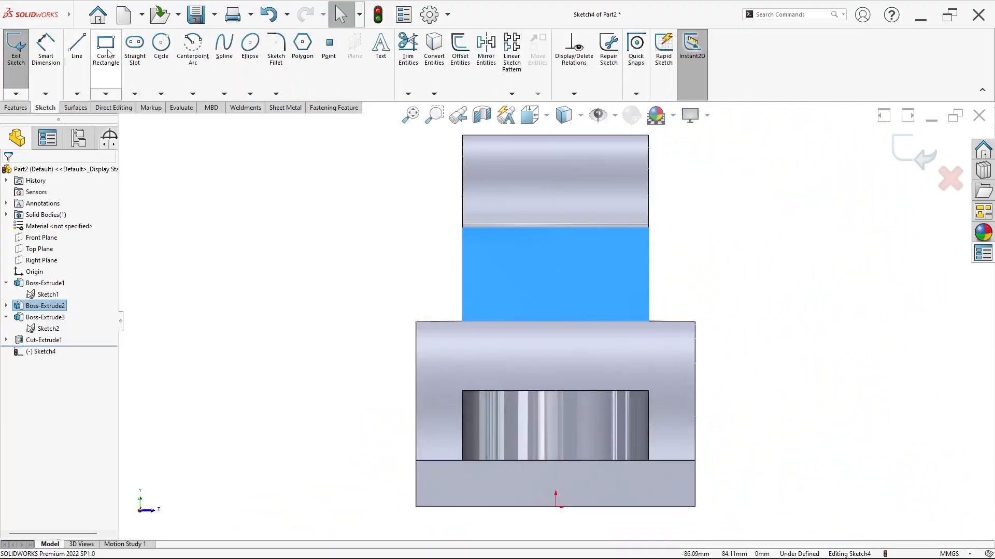
pyautogui.click(113, 47)
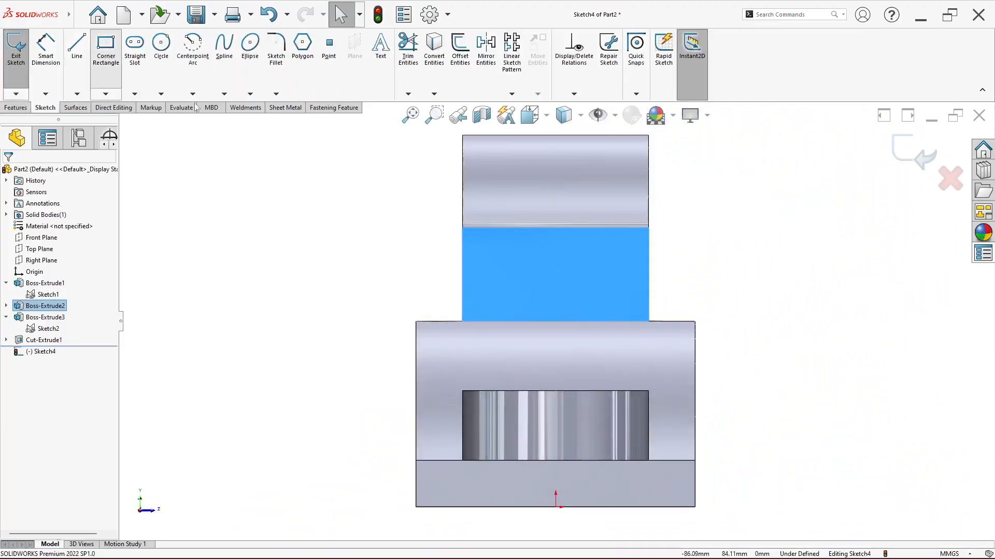
pyautogui.click(515, 229)
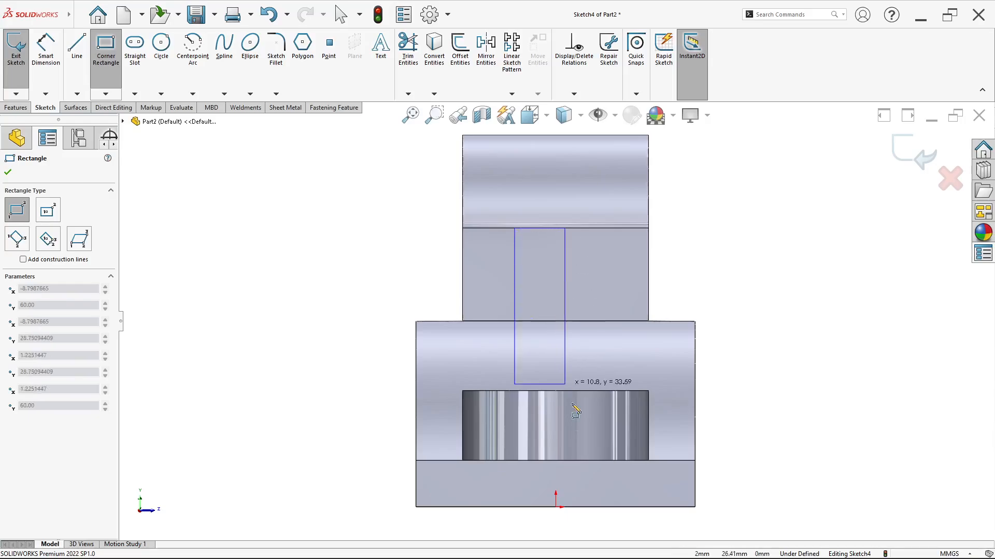
pyautogui.click(606, 462)
pyautogui.scroll(-5, 600, 466)
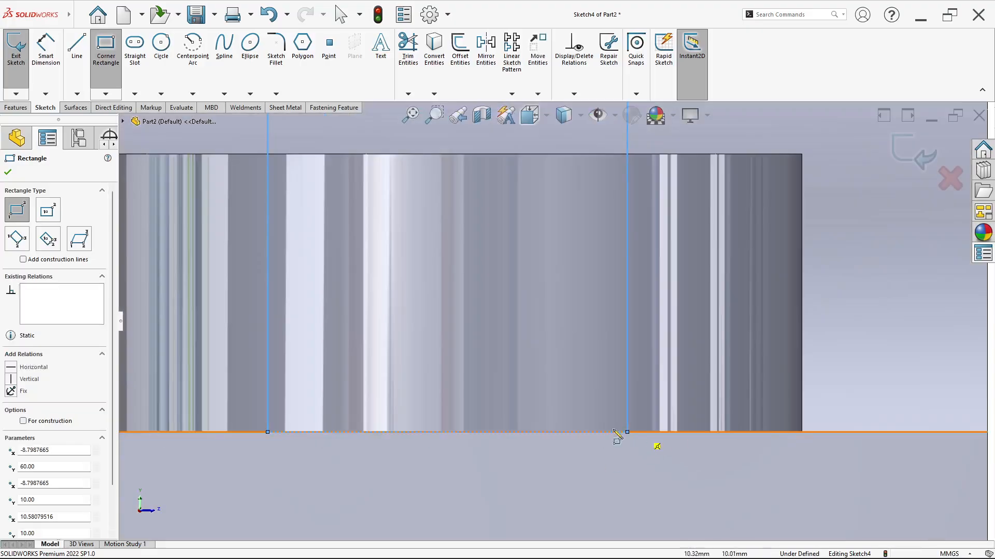
pyautogui.scroll(6, 617, 435)
pyautogui.scroll(2, 549, 316)
pyautogui.press('Escape')
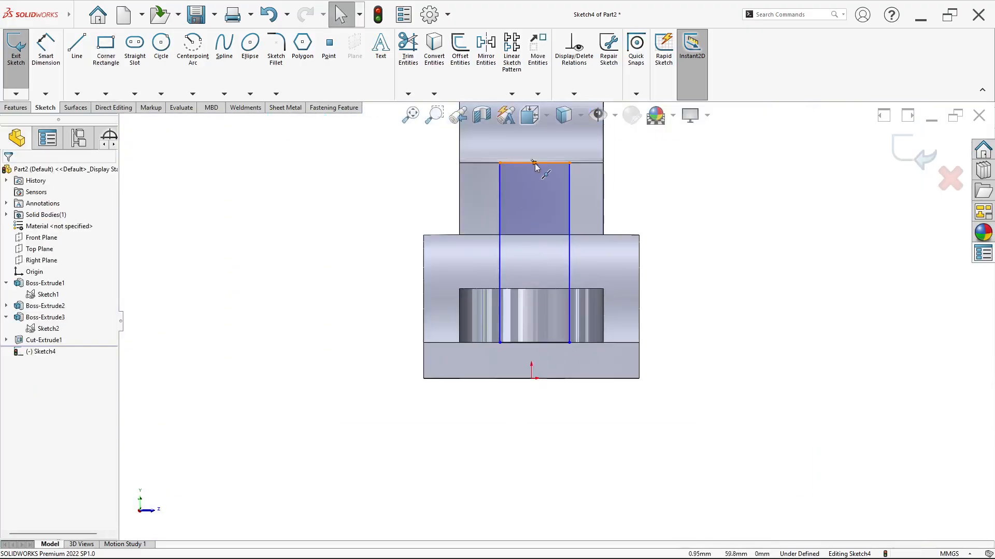
# Make the midpoint of the rectangle's upper edge vertical with the origin.
pyautogui.click(534, 163)
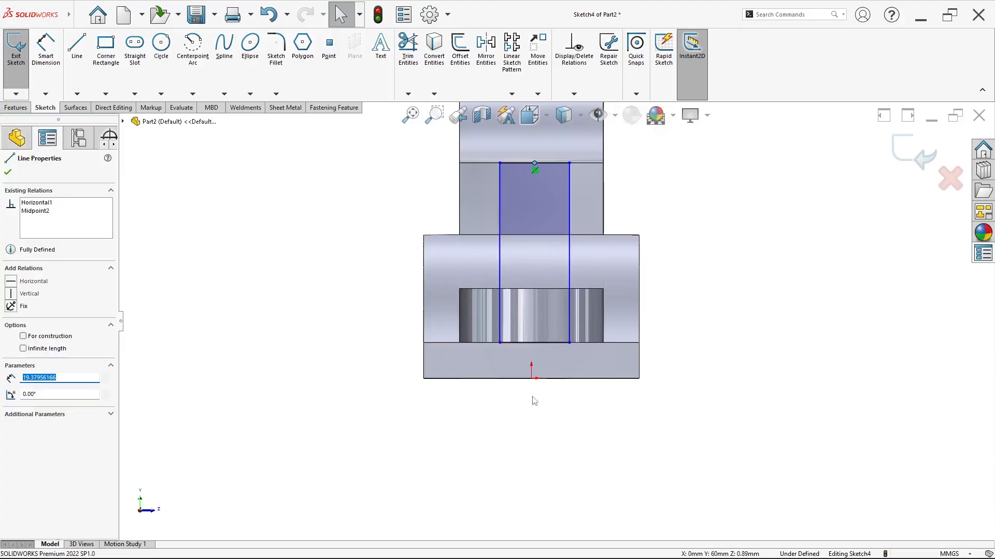
pyautogui.keyDown('ctrl'); pyautogui.click(531, 379); pyautogui.keyUp('ctrl')
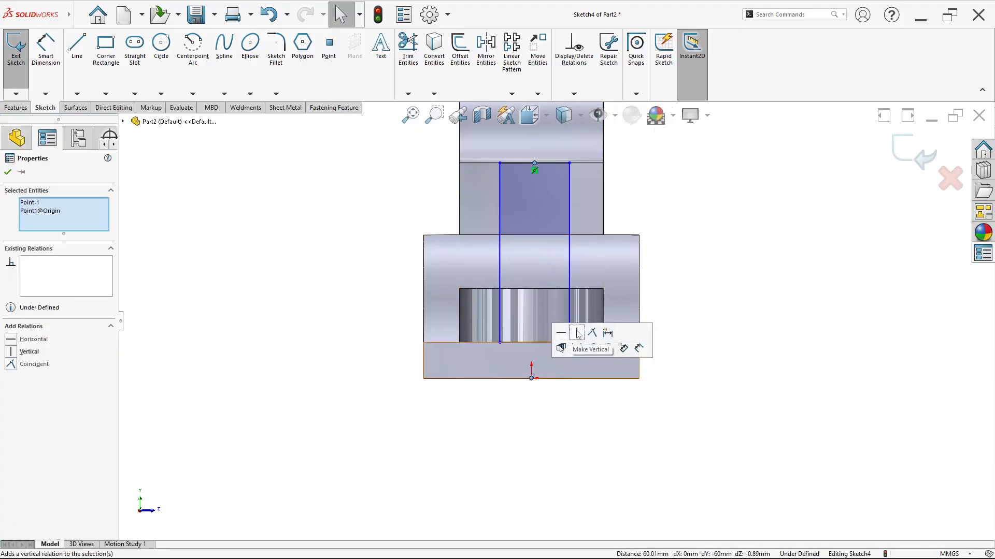
pyautogui.click(578, 334)
pyautogui.press('Escape')
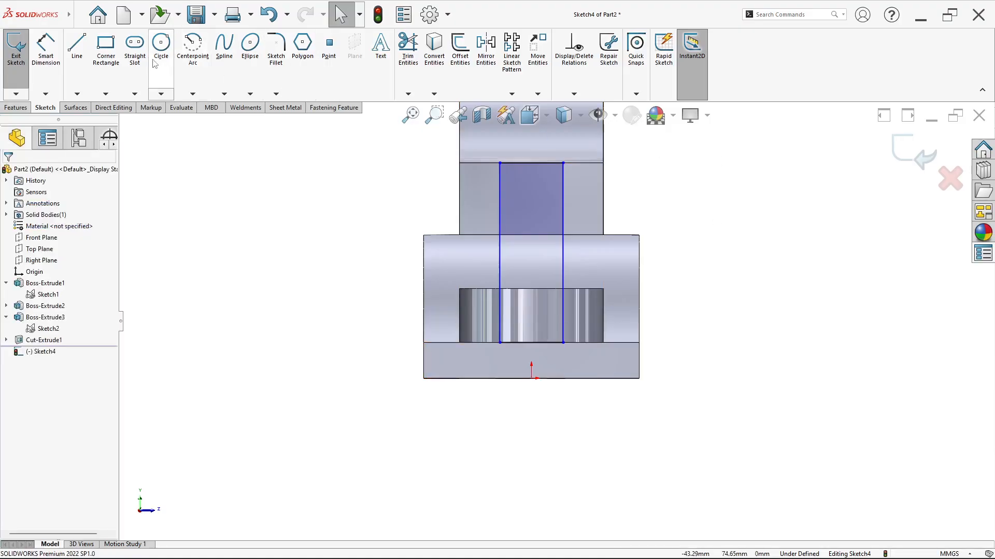
# Dimension the rectangle's upper edge to 10 mm and exit the sketch.
pyautogui.click(46, 50)
pyautogui.scroll(-3, 493, 268)
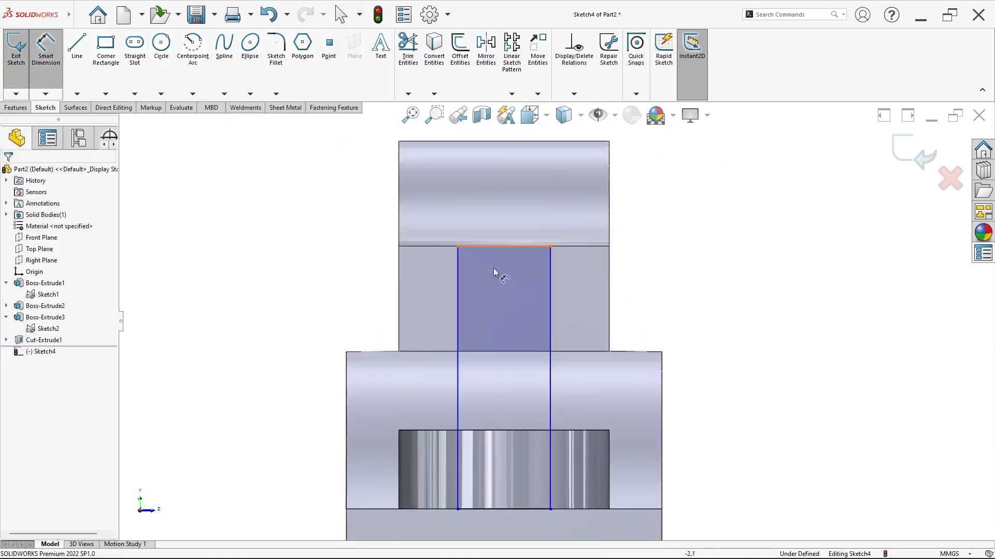
pyautogui.click(498, 247)
pyautogui.click(515, 233)
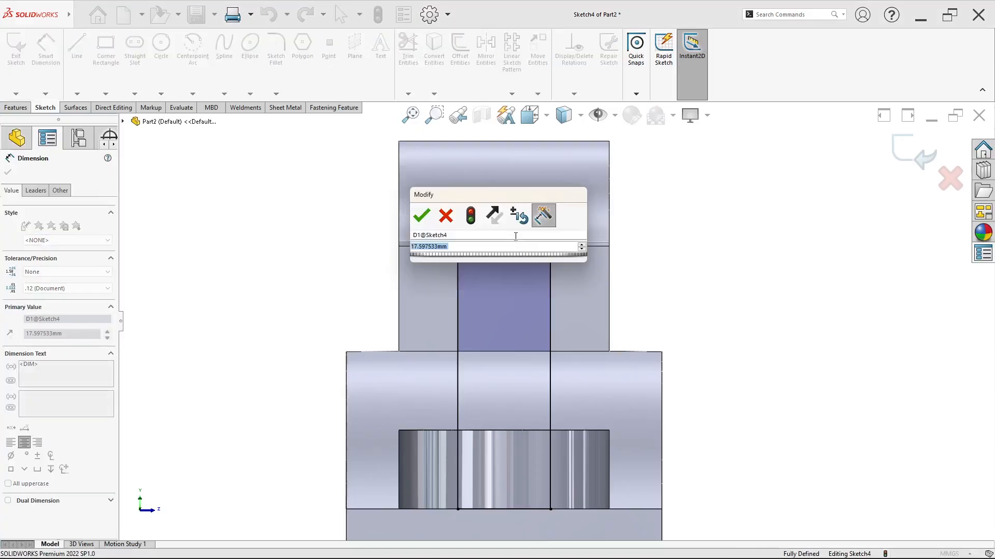
pyautogui.write('10')
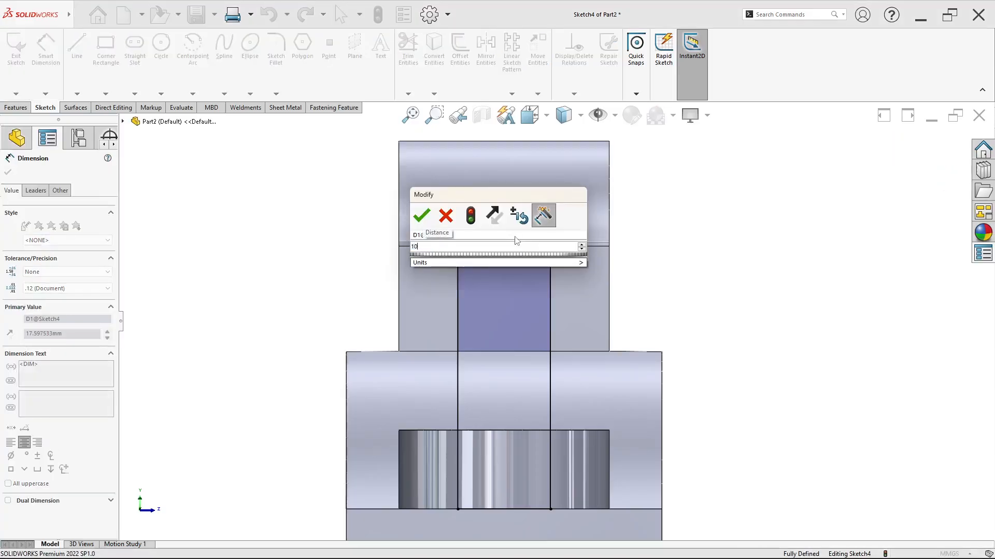
pyautogui.press('Return')
pyautogui.moveTo(603, 256); pyautogui.dragTo(690, 209, button='middle')
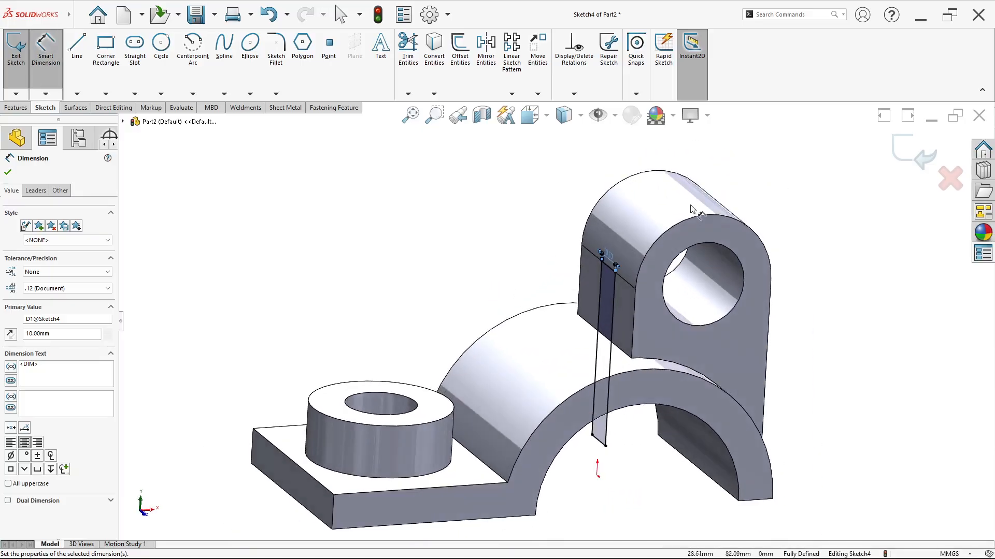
pyautogui.click(902, 159)
# Create a reference plane offset 30 mm inward from the base plate's end face, through the middle of the boss, with the offset flipped.
pyautogui.moveTo(533, 295)
pyautogui.mouseDown(button='middle')
pyautogui.moveTo(466, 367)
pyautogui.moveTo(444, 324)
pyautogui.moveTo(437, 378)
pyautogui.moveTo(533, 406)
pyautogui.moveTo(741, 292)
pyautogui.moveTo(751, 258)
pyautogui.moveTo(773, 263)
pyautogui.mouseUp(button='middle')
pyautogui.scroll(-5, 466, 366)
pyautogui.moveTo(732, 316); pyautogui.dragTo(572, 366, button='middle')
pyautogui.scroll(-5, 572, 365)
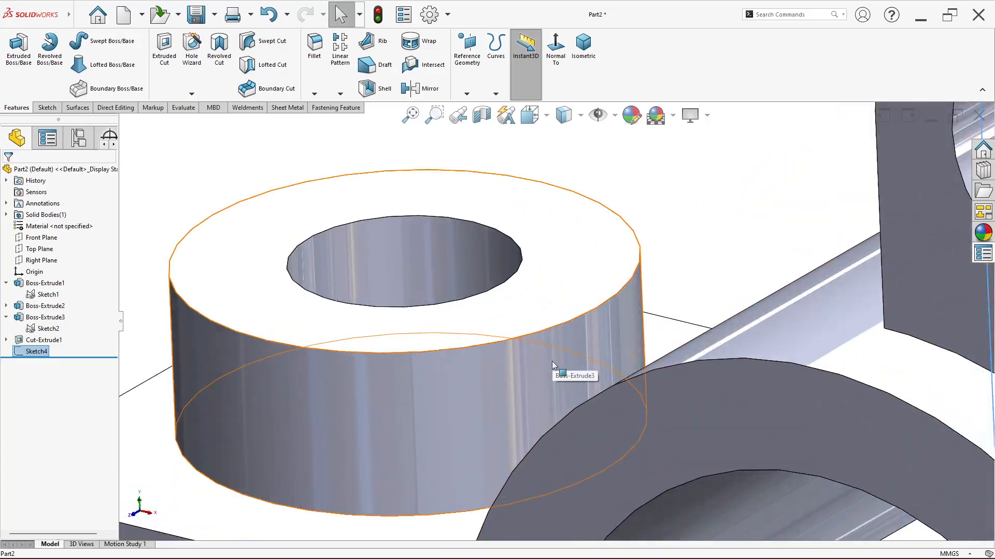
pyautogui.scroll(5, 552, 362)
pyautogui.scroll(-3, 511, 274)
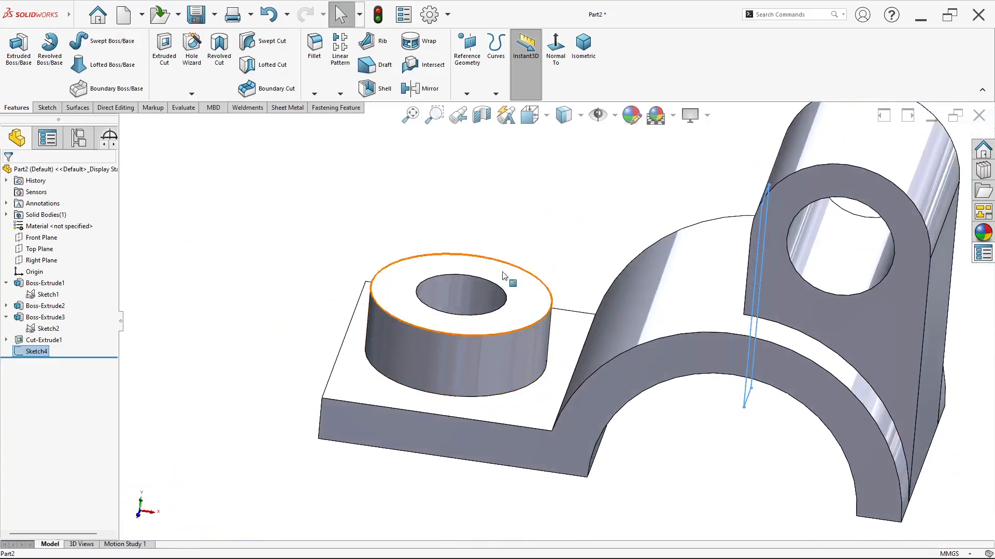
pyautogui.click(467, 94)
pyautogui.click(476, 108)
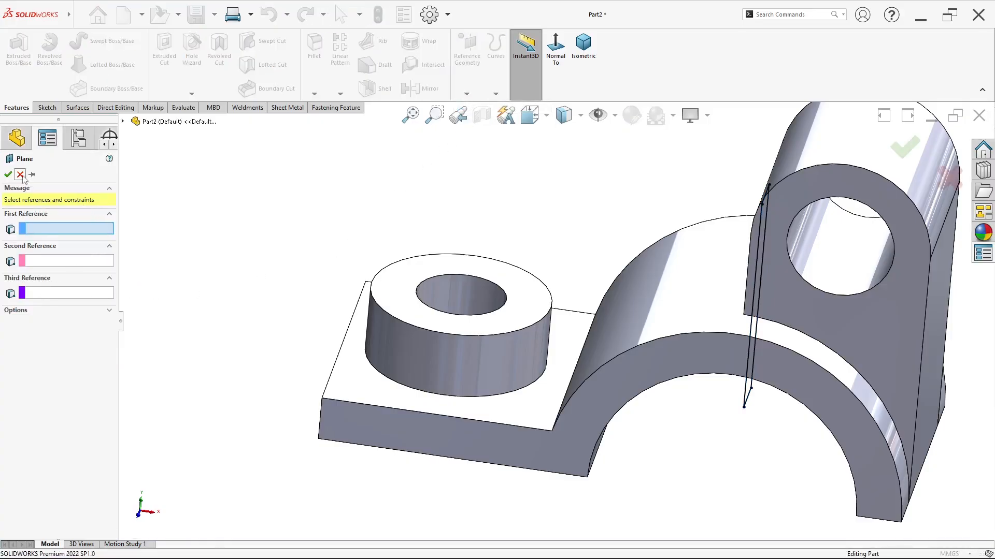
pyautogui.moveTo(300, 403); pyautogui.dragTo(334, 394, button='middle')
pyautogui.scroll(-2, 304, 366)
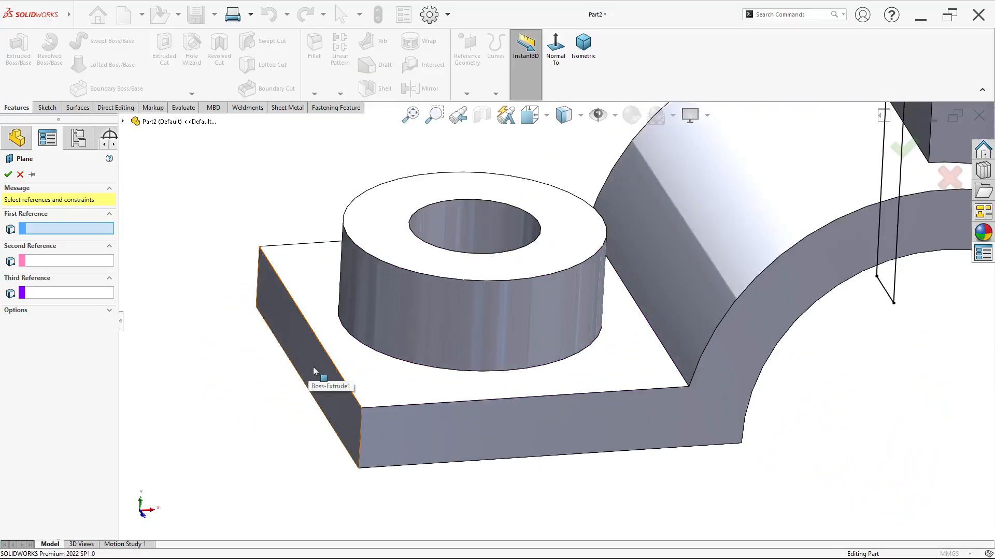
pyautogui.click(313, 369)
pyautogui.press('z')
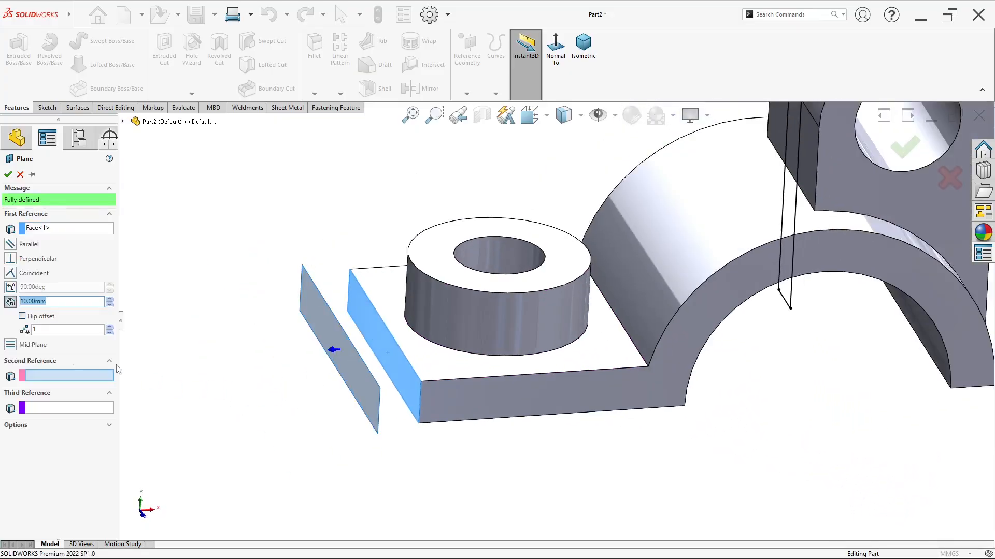
pyautogui.click(23, 317)
pyautogui.scroll(-5, 424, 313)
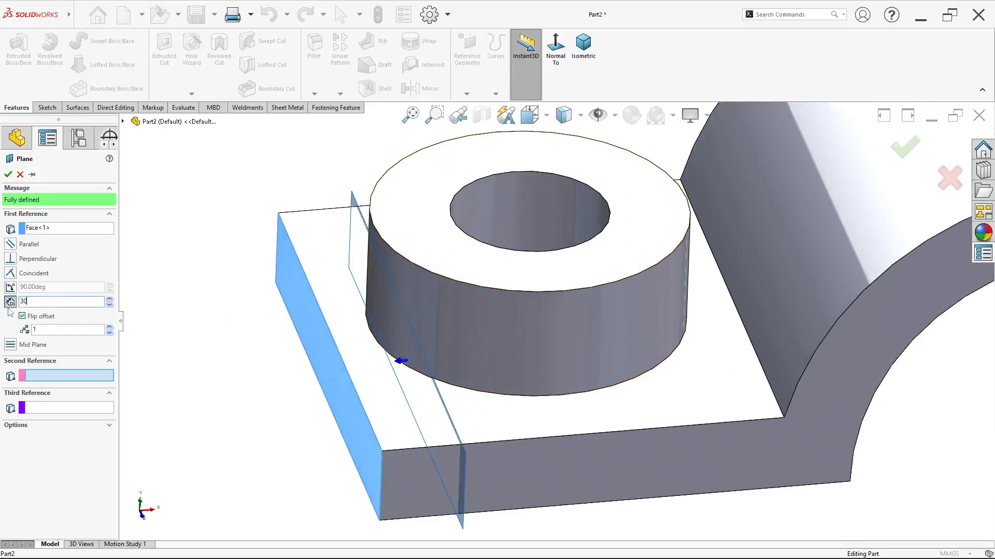
pyautogui.write('30')
pyautogui.press('Return')
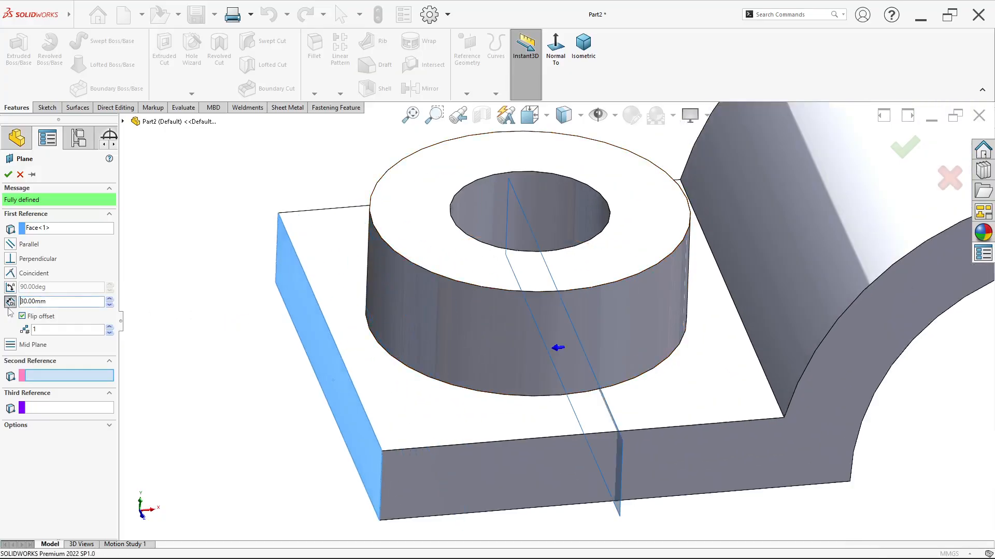
pyautogui.click(7, 175)
# On the new plane, sketch a rectangle about 18 mm wide from the boss's top edge down to the base plate's upper surface.
pyautogui.moveTo(461, 357); pyautogui.dragTo(652, 430, button='middle')
pyautogui.rightClick(620, 431)
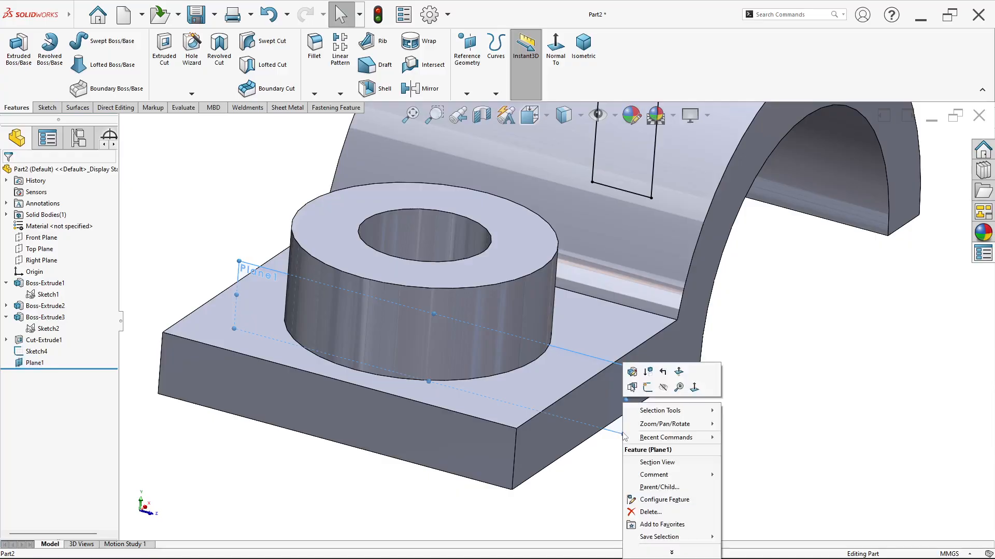
pyautogui.click(645, 390)
pyautogui.scroll(-2, 590, 424)
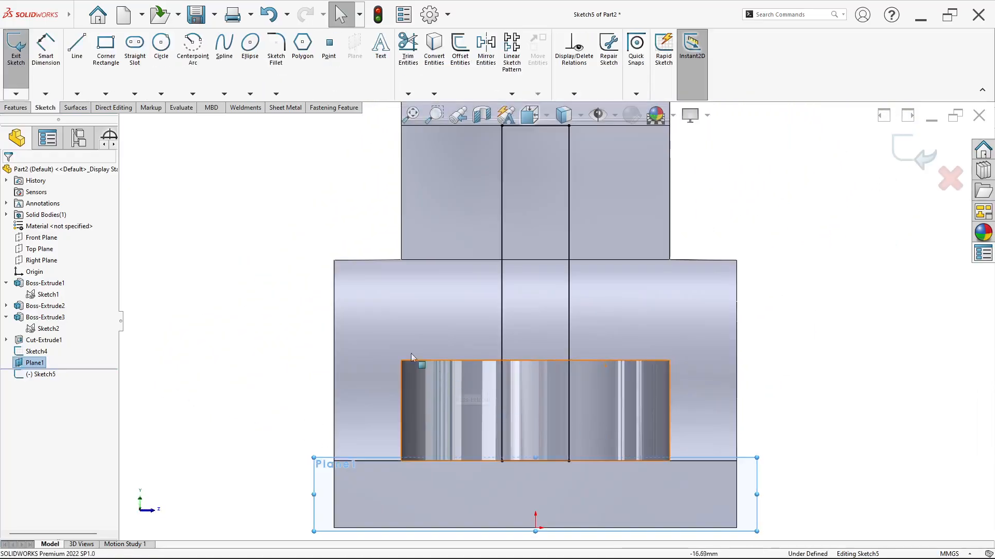
pyautogui.click(106, 50)
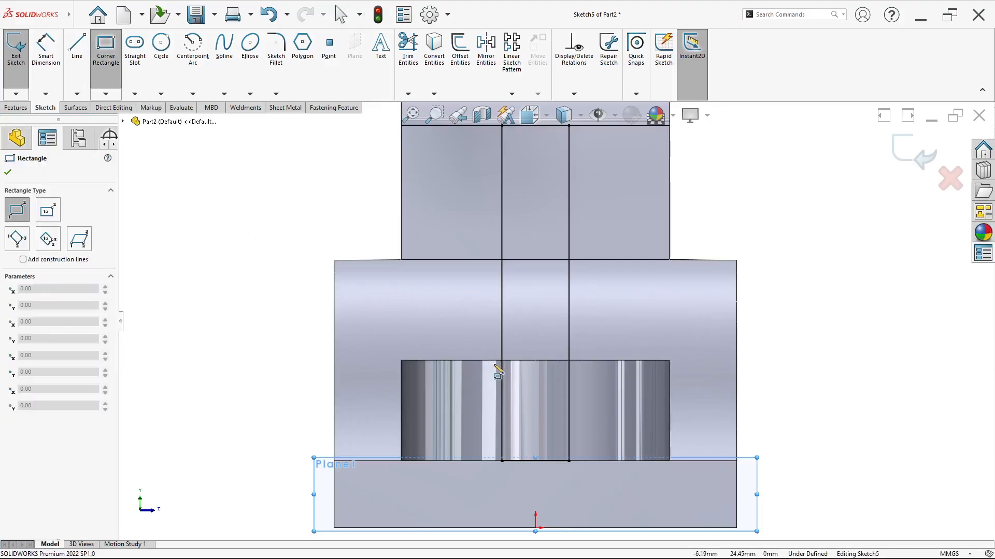
pyautogui.click(489, 361)
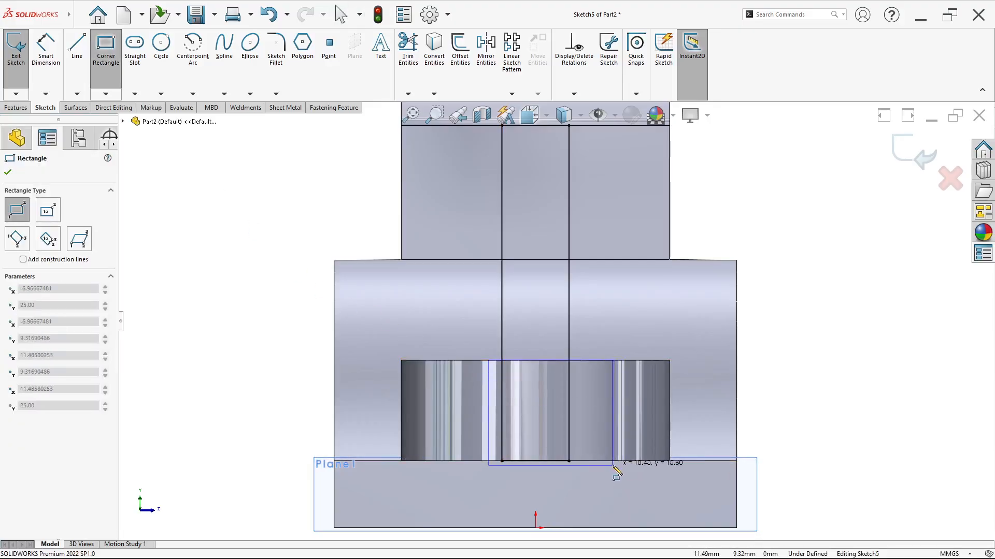
pyautogui.click(613, 467)
pyautogui.press('Escape')
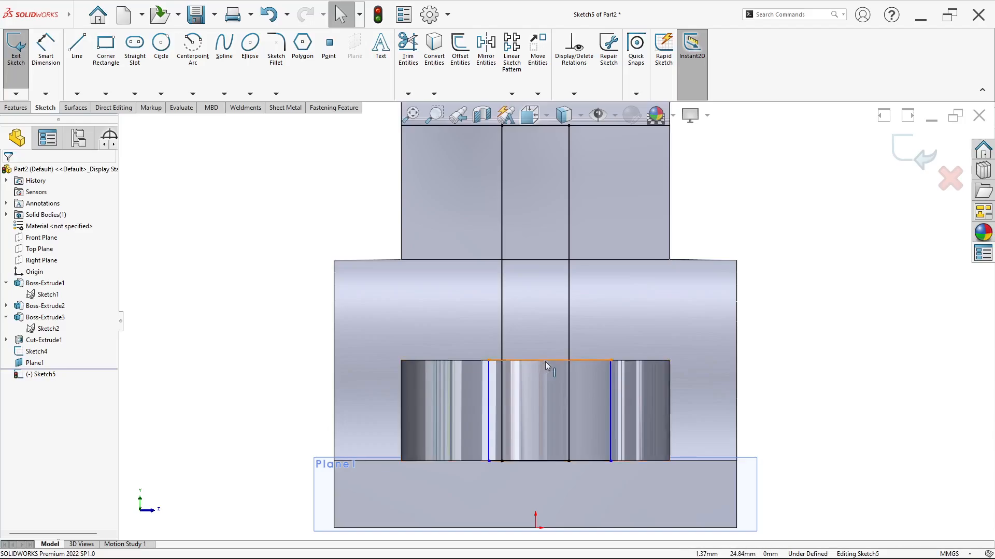
# Add a vertical relation between the midpoint of the new rectangle's upper edge and the origin.
pyautogui.click(546, 362)
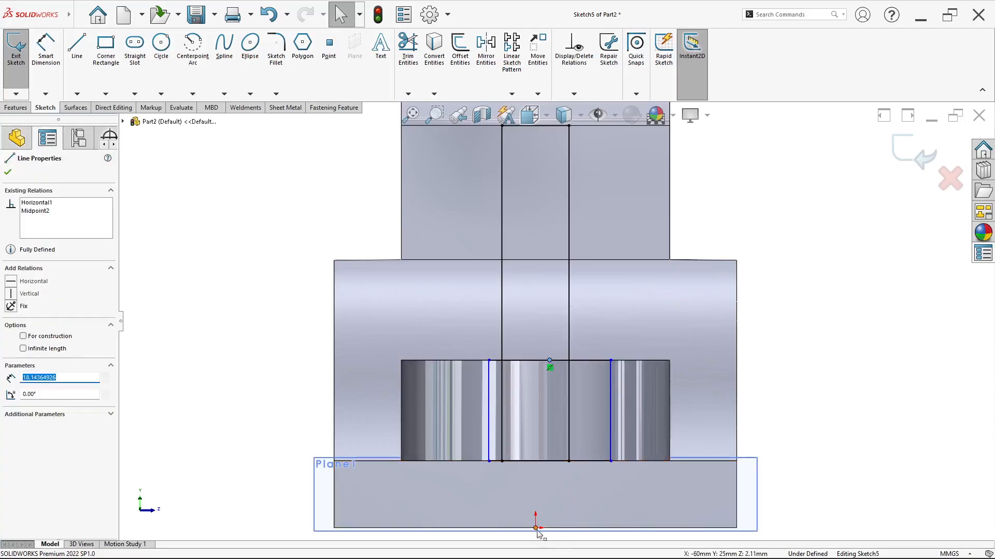
pyautogui.keyDown('ctrl'); pyautogui.click(536, 530); pyautogui.keyUp('ctrl')
pyautogui.click(581, 483)
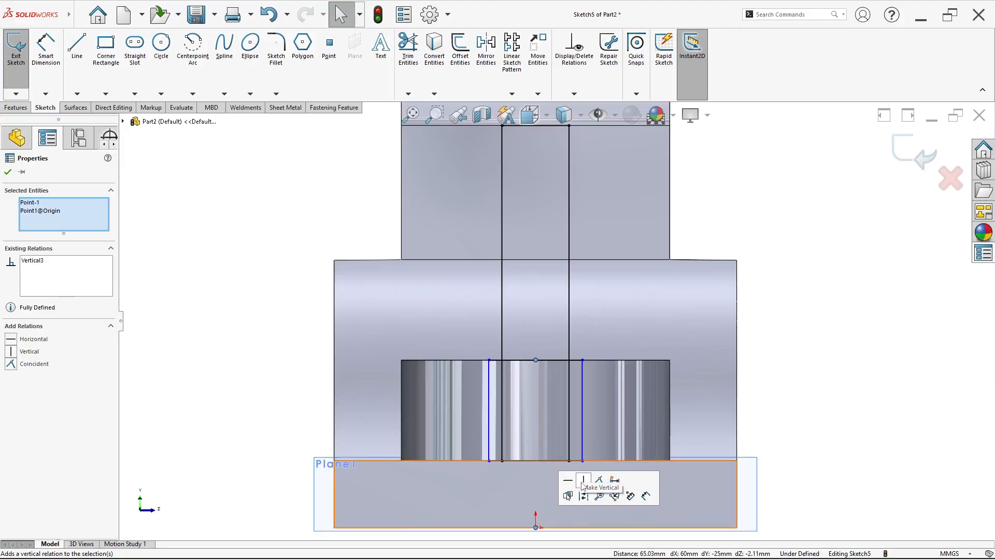
# Dimension the upper edge of the rectangle on the boss plane to 10 mm.
pyautogui.click(50, 56)
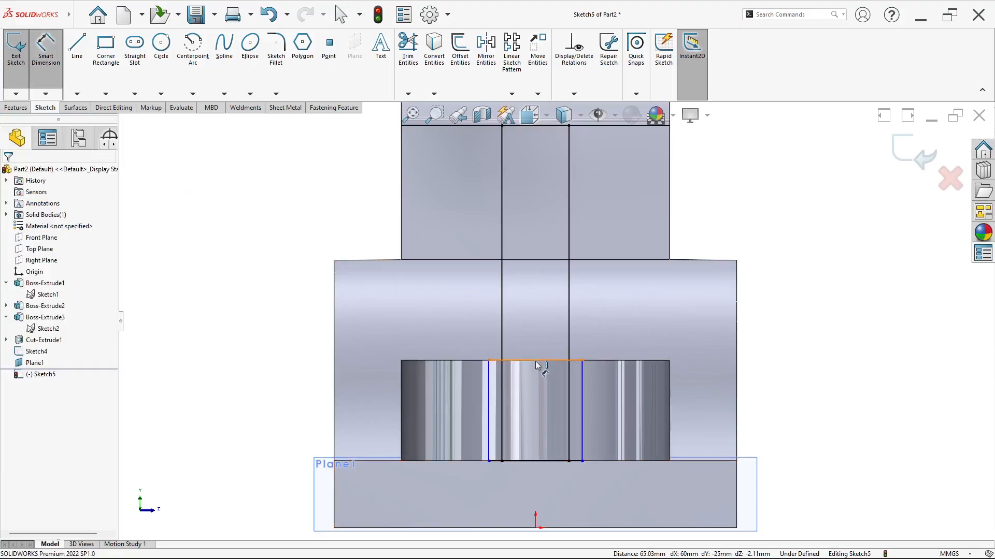
pyautogui.click(537, 361)
pyautogui.click(532, 339)
pyautogui.write('10')
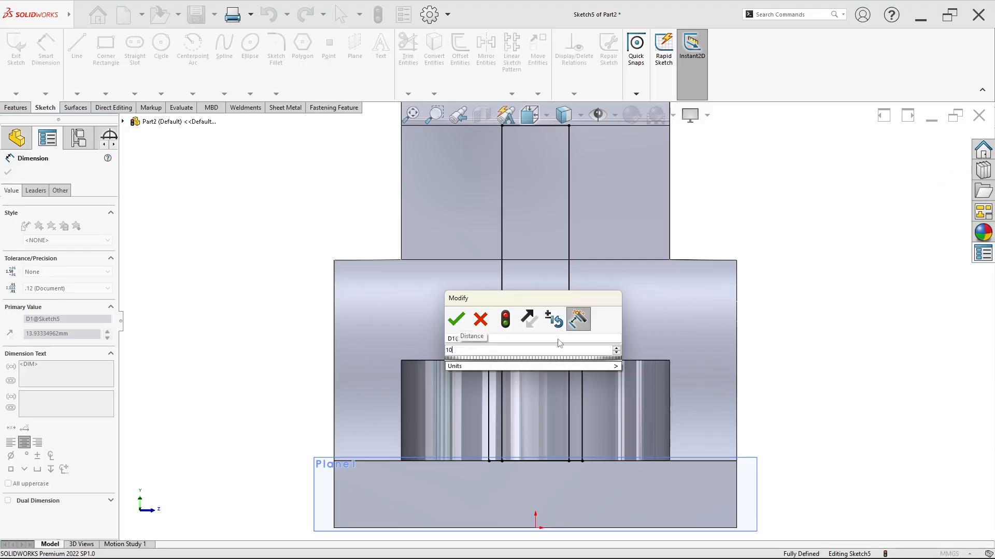
pyautogui.press('Return')
# Split the boss's outer cylindrical face with a projection split line from the current sketch, in a single direction toward the lug.
pyautogui.moveTo(565, 330); pyautogui.dragTo(445, 412, button='middle')
pyautogui.scroll(4, 570, 305)
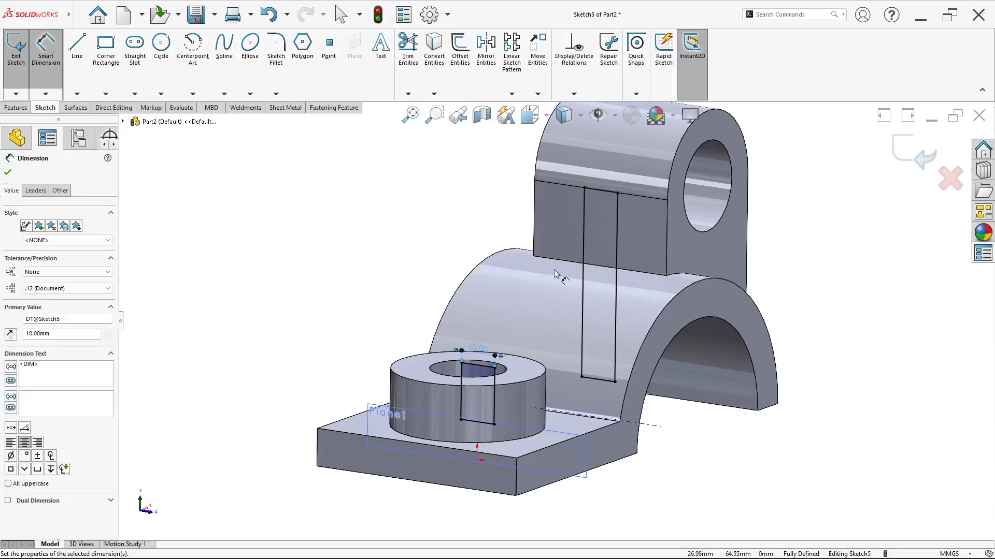
pyautogui.scroll(-3, 477, 367)
pyautogui.moveTo(477, 367)
pyautogui.mouseDown(button='middle')
pyautogui.moveTo(506, 404)
pyautogui.moveTo(438, 357)
pyautogui.moveTo(463, 362)
pyautogui.mouseUp(button='middle')
pyautogui.scroll(-2, 468, 331)
pyautogui.scroll(-3, 466, 308)
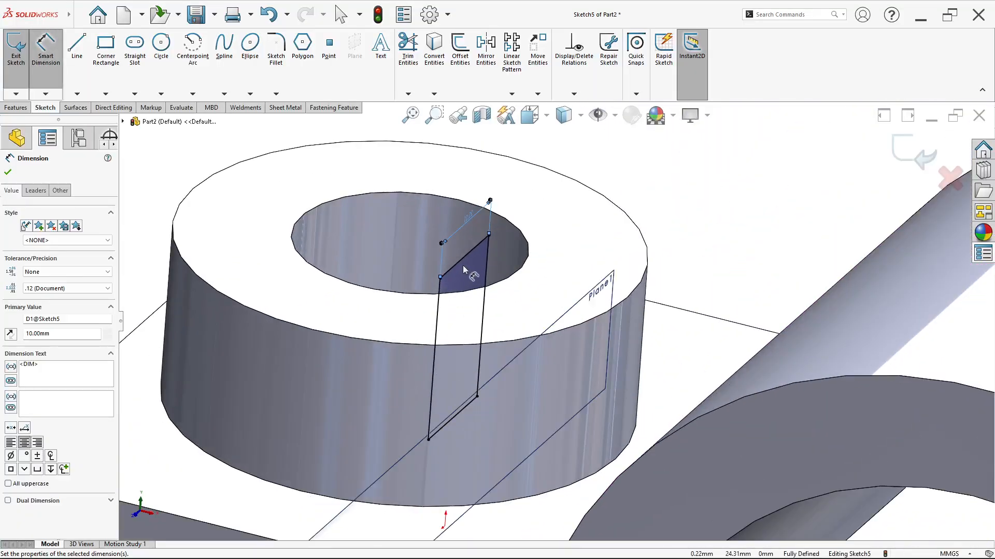
pyautogui.moveTo(464, 268); pyautogui.dragTo(448, 289, button='middle')
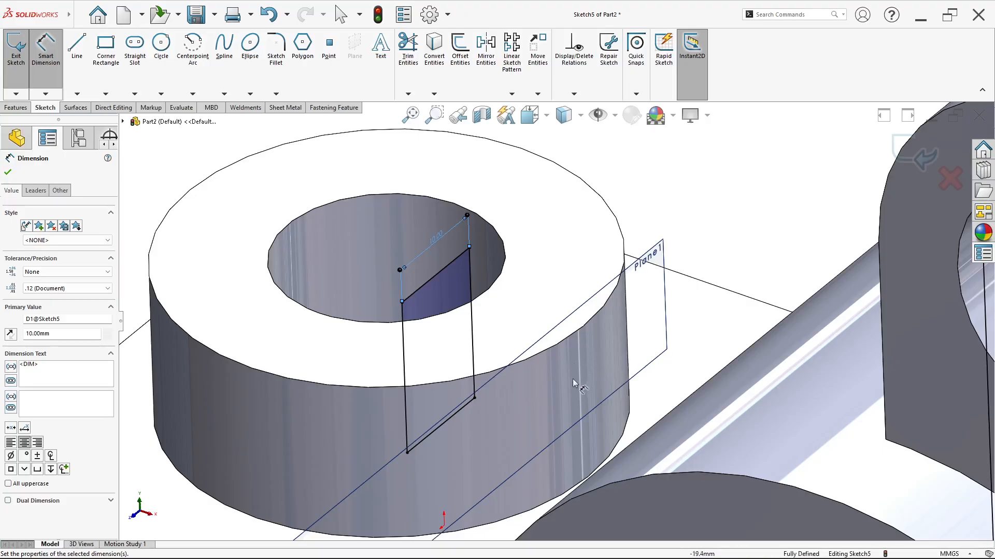
pyautogui.click(14, 108)
pyautogui.click(495, 94)
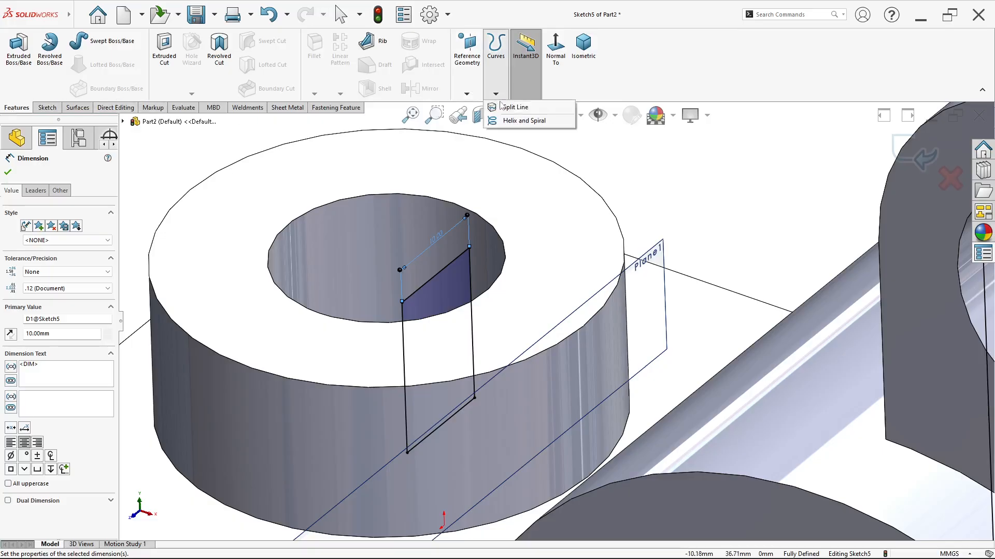
pyautogui.click(513, 107)
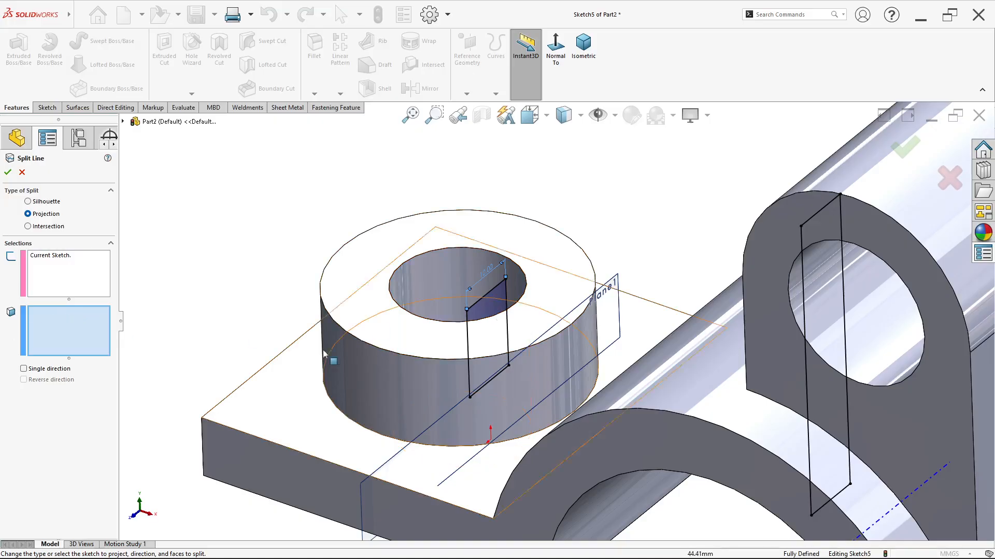
pyautogui.scroll(-3, 570, 358)
pyautogui.scroll(-2, 570, 353)
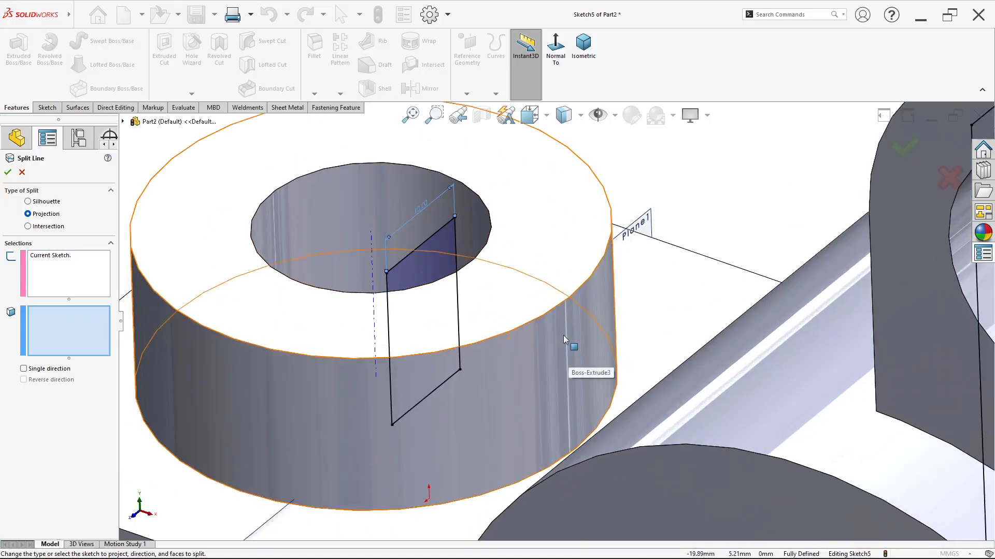
pyautogui.click(563, 335)
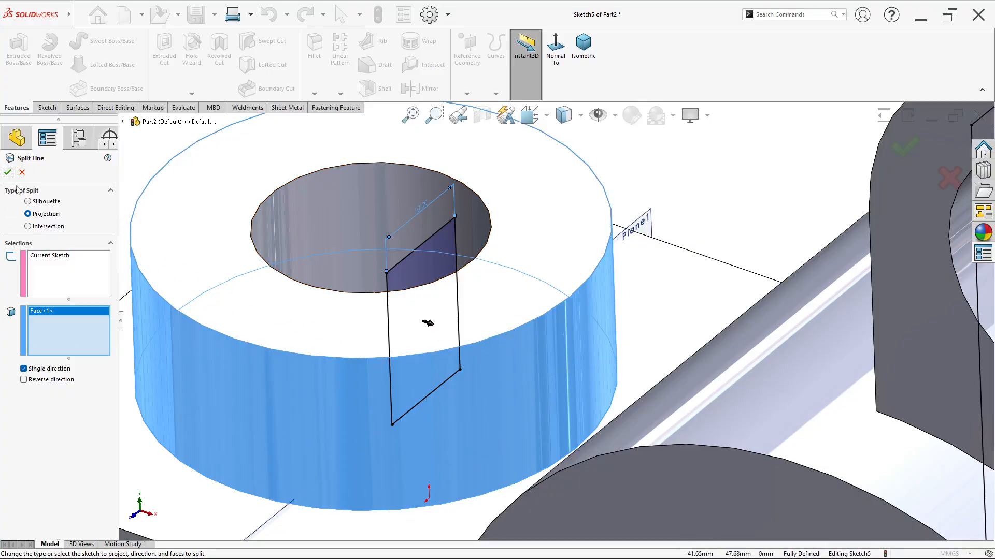
pyautogui.click(7, 173)
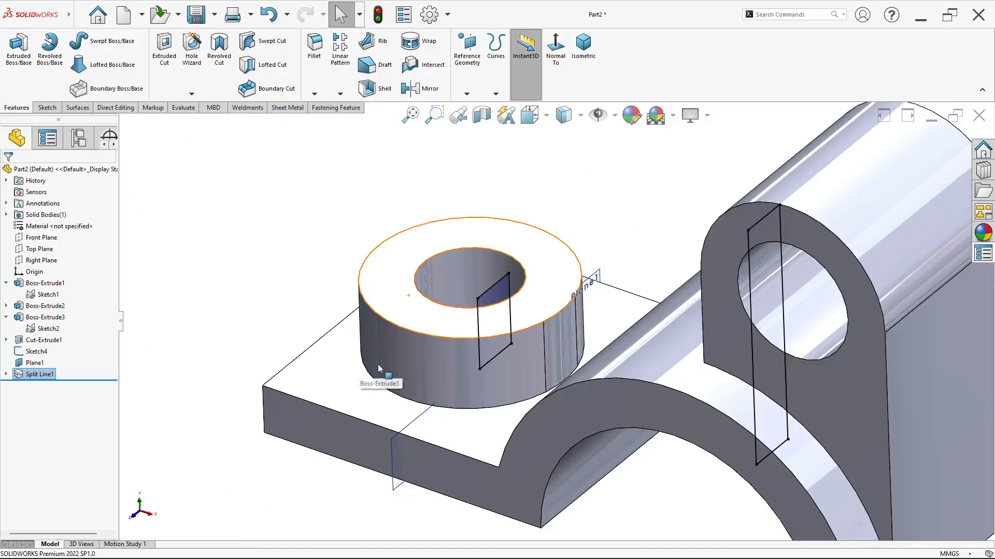
# Check the split face on the boss and hide the reference plane through the boss.
pyautogui.scroll(-5, 572, 347)
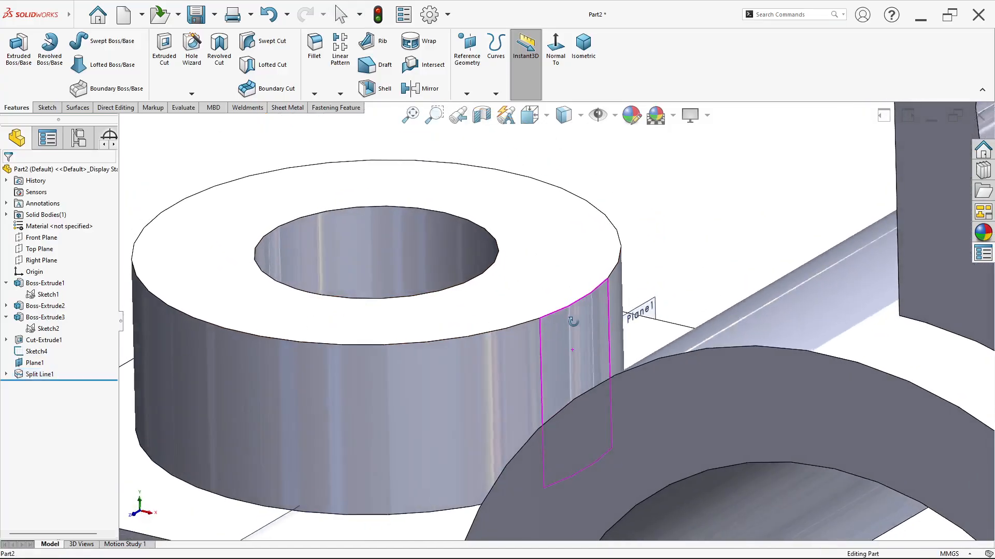
pyautogui.scroll(5, 572, 344)
pyautogui.scroll(-6, 570, 350)
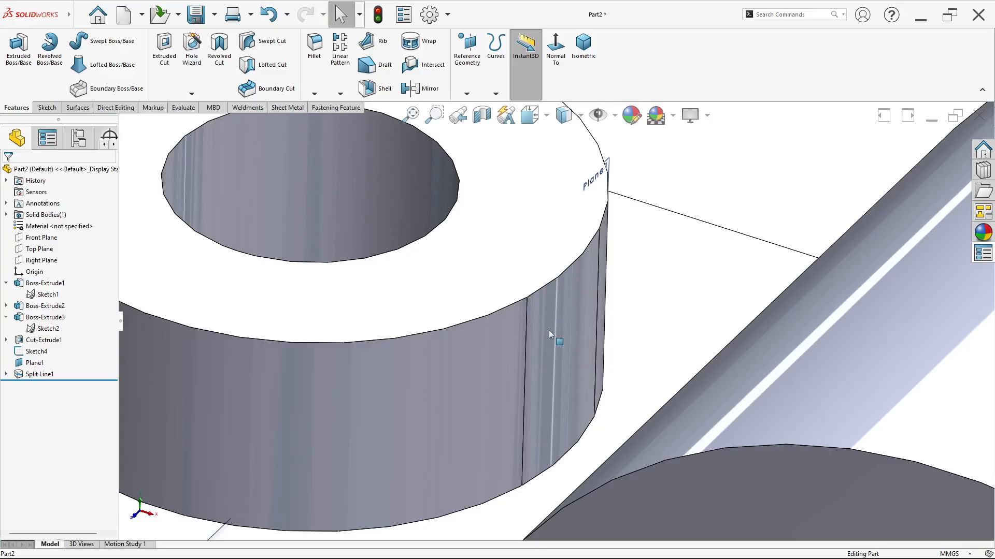
pyautogui.scroll(2, 548, 307)
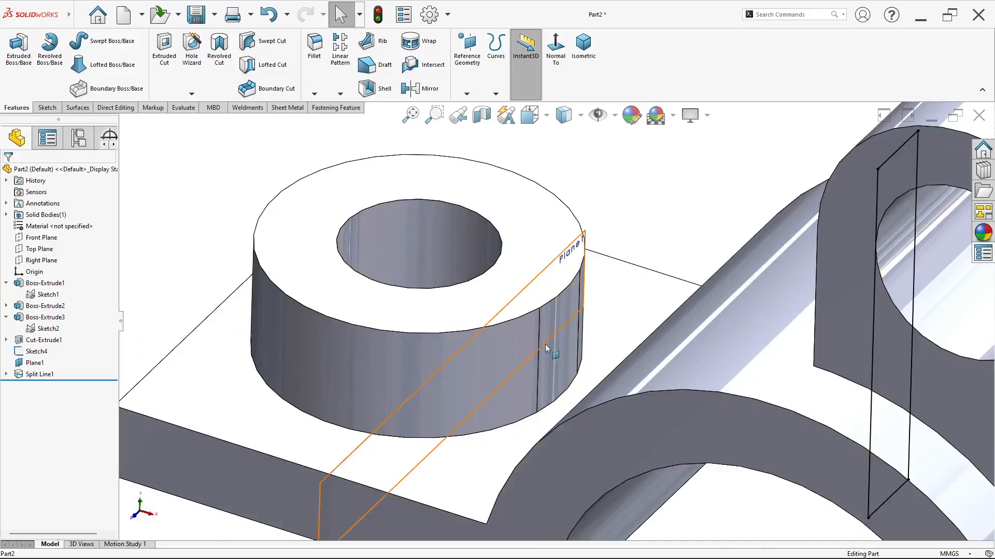
pyautogui.moveTo(545, 344)
pyautogui.mouseDown(button='middle')
pyautogui.moveTo(533, 298)
pyautogui.moveTo(535, 334)
pyautogui.mouseUp(button='middle')
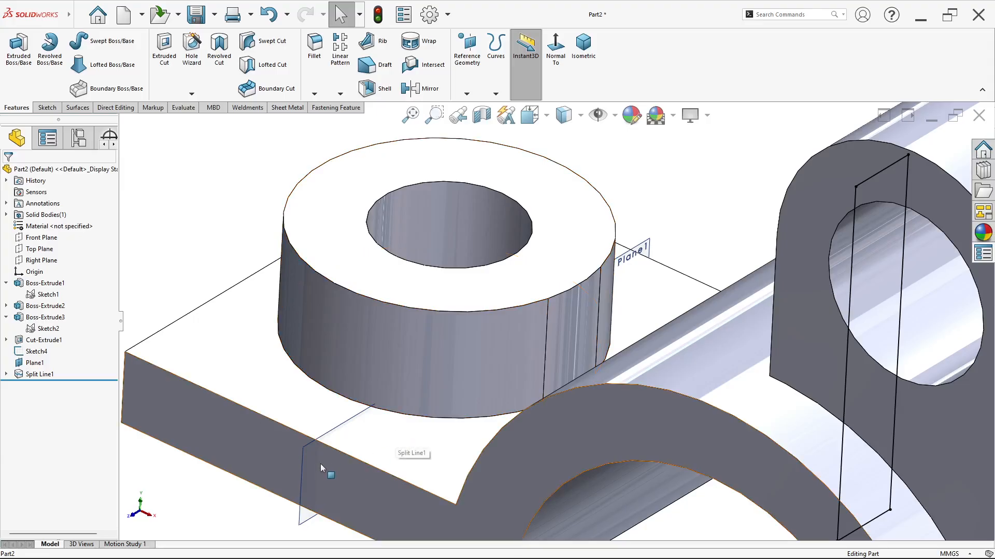
pyautogui.rightClick(646, 253)
pyautogui.click(685, 234)
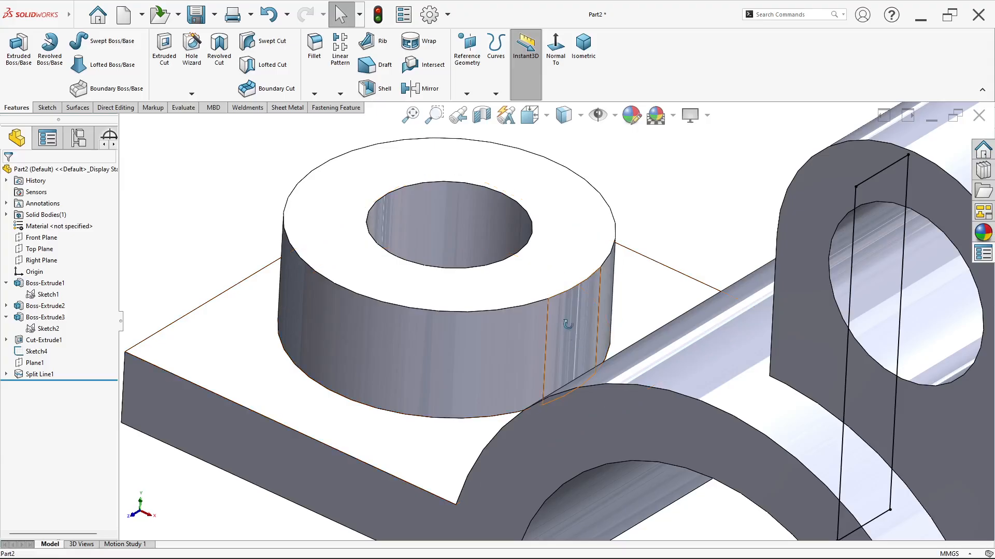
# Loft a solid rib from the split face on the boss to the rectangle sketch on the lug face, with the result merged.
pyautogui.moveTo(684, 236); pyautogui.dragTo(584, 318, button='middle')
pyautogui.scroll(3, 585, 317)
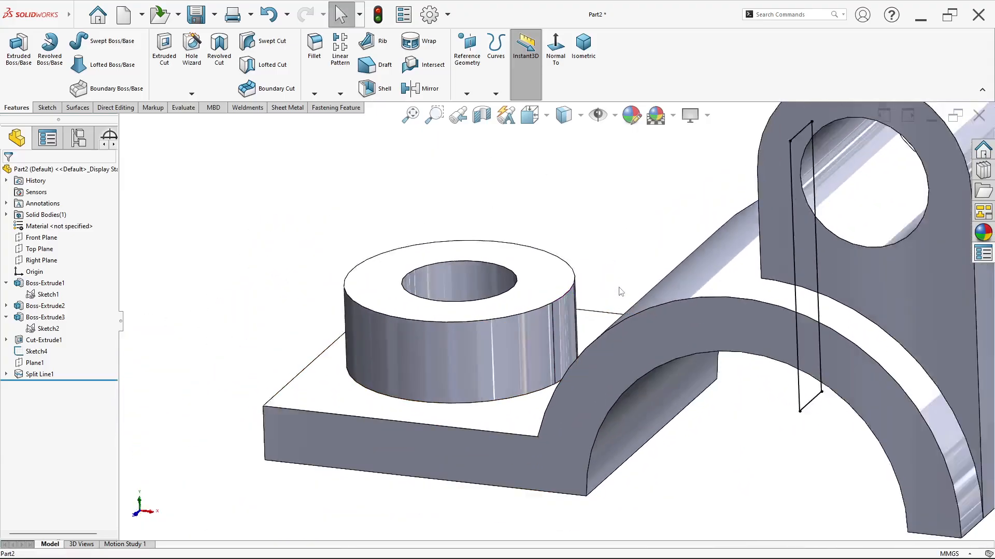
pyautogui.moveTo(619, 291); pyautogui.dragTo(623, 305, button='middle')
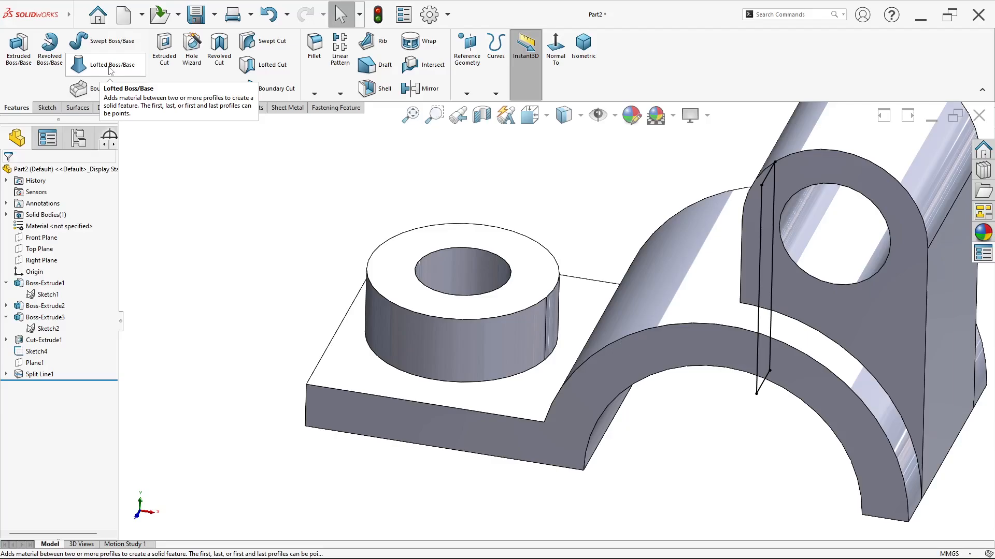
pyautogui.click(108, 66)
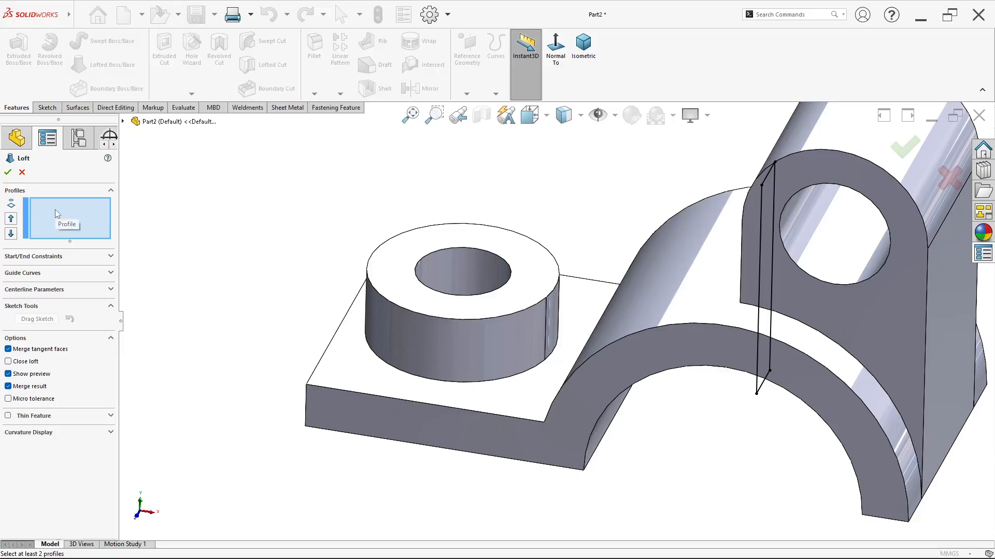
pyautogui.moveTo(601, 303); pyautogui.dragTo(562, 296, button='middle')
pyautogui.scroll(-6, 562, 297)
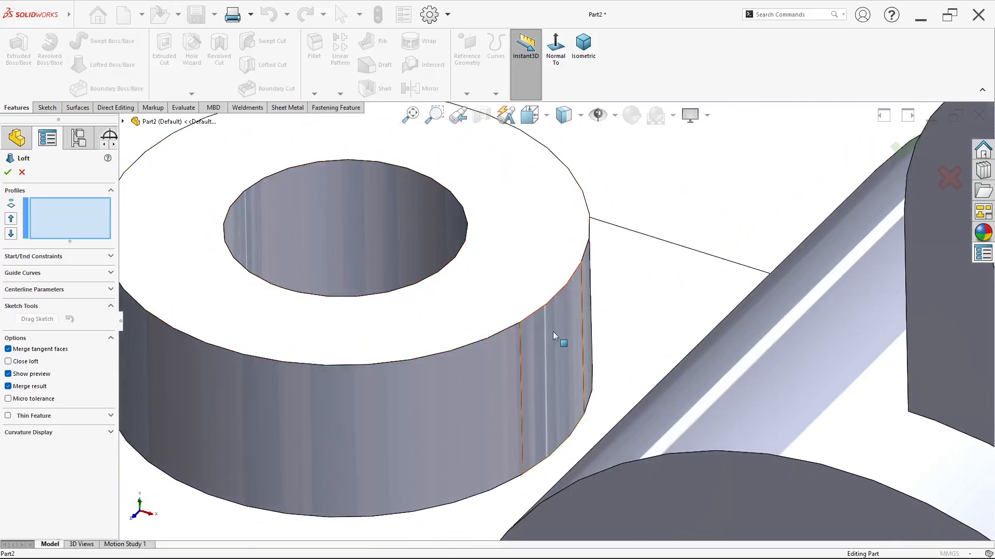
pyautogui.click(554, 336)
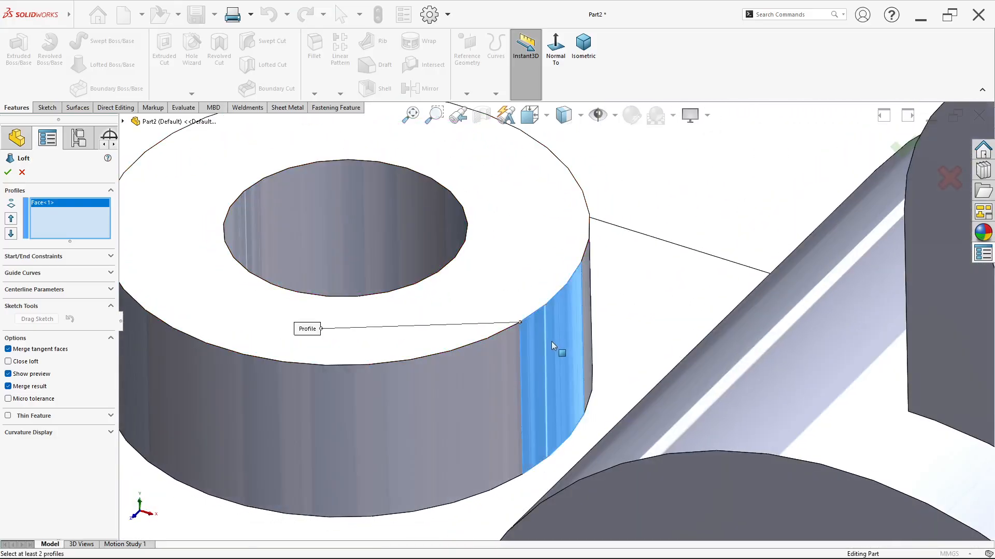
pyautogui.scroll(6, 651, 277)
pyautogui.scroll(-4, 694, 238)
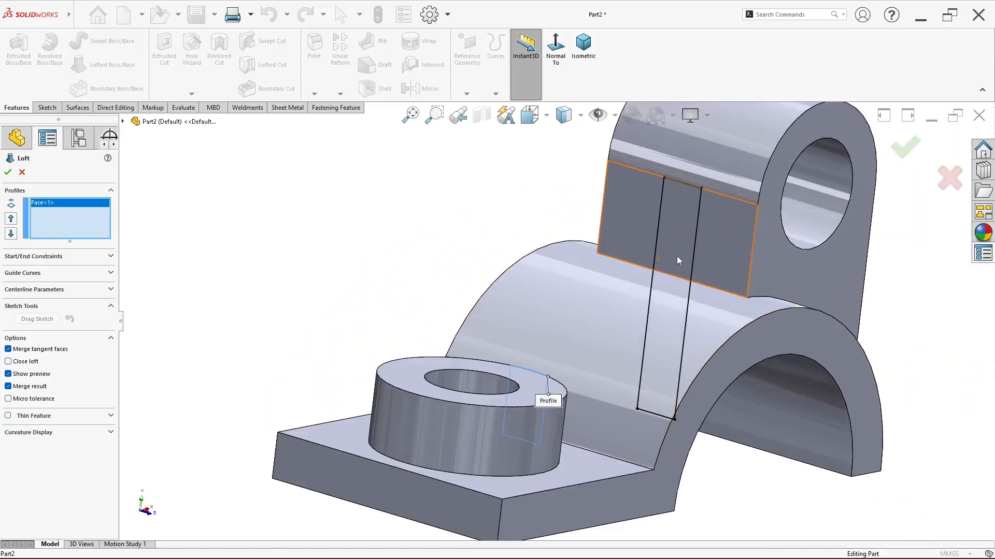
pyautogui.click(695, 238)
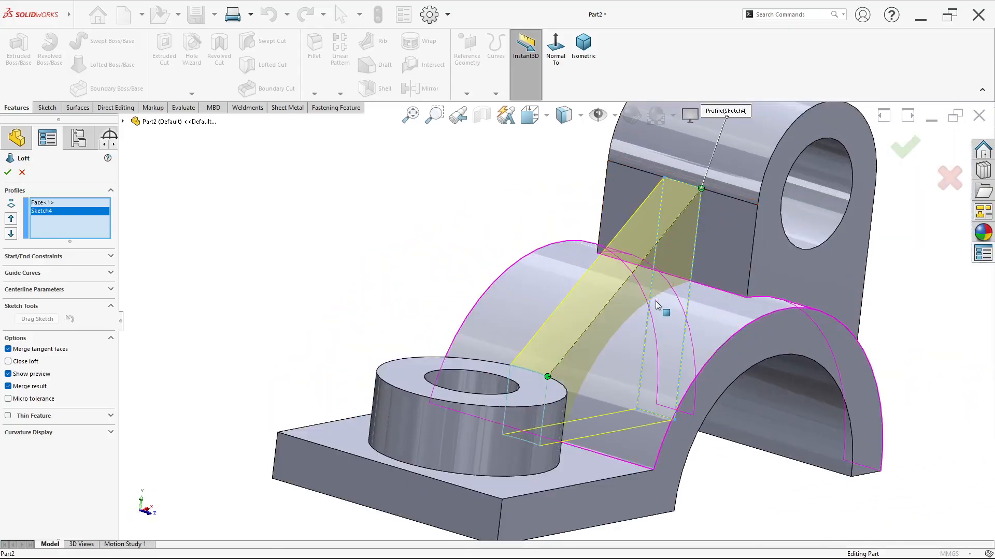
pyautogui.scroll(4, 660, 311)
pyautogui.moveTo(614, 320); pyautogui.dragTo(594, 313, button='middle')
pyautogui.scroll(-2, 559, 342)
pyautogui.scroll(-2, 559, 342)
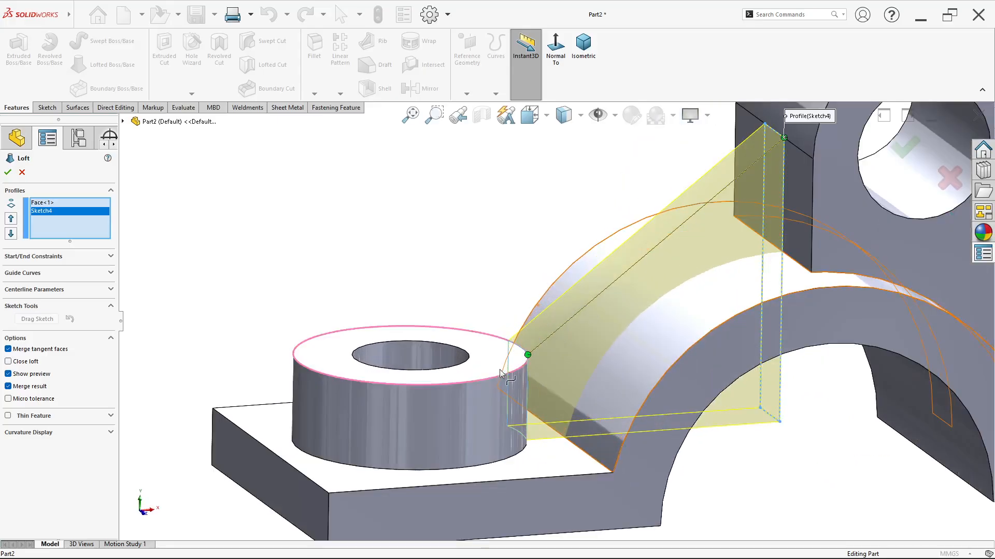
pyautogui.moveTo(529, 373); pyautogui.dragTo(508, 309)
pyautogui.scroll(3, 536, 391)
pyautogui.scroll(-3, 508, 392)
pyautogui.scroll(3, 589, 285)
pyautogui.scroll(-4, 641, 209)
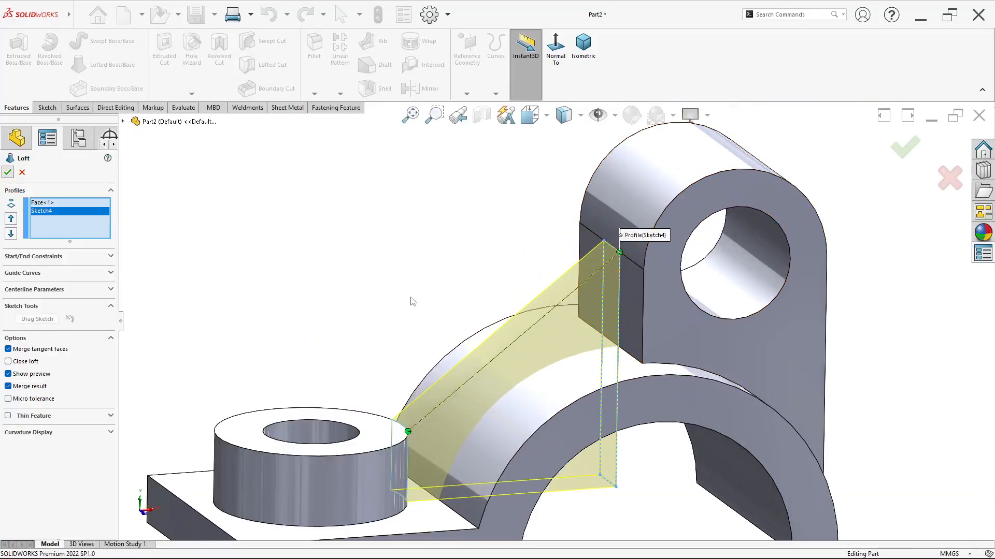
pyautogui.press('Return')
# Sketch on the rib's excess face under the arch, convert its edges, and cut that region with Through All.
pyautogui.moveTo(440, 311); pyautogui.dragTo(437, 345, button='middle')
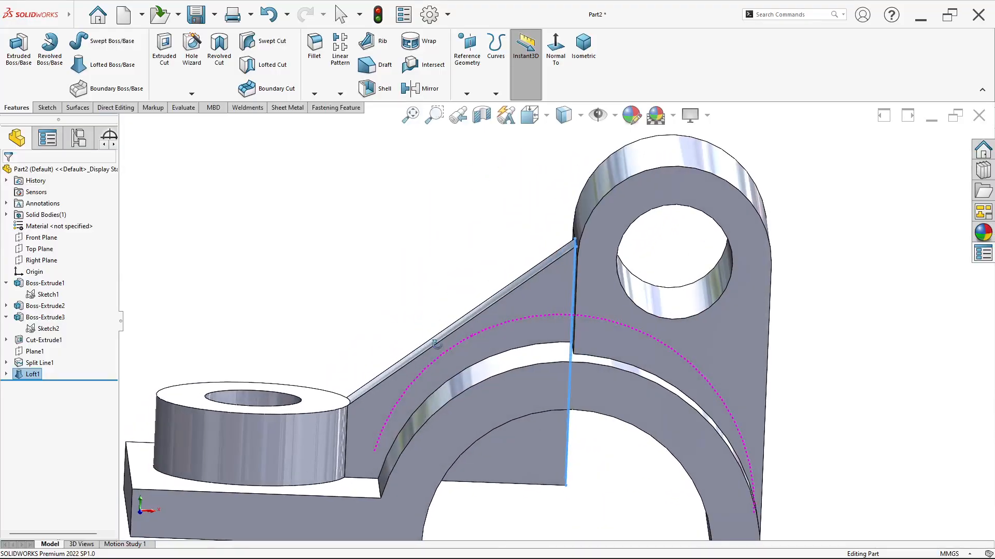
pyautogui.scroll(5, 554, 329)
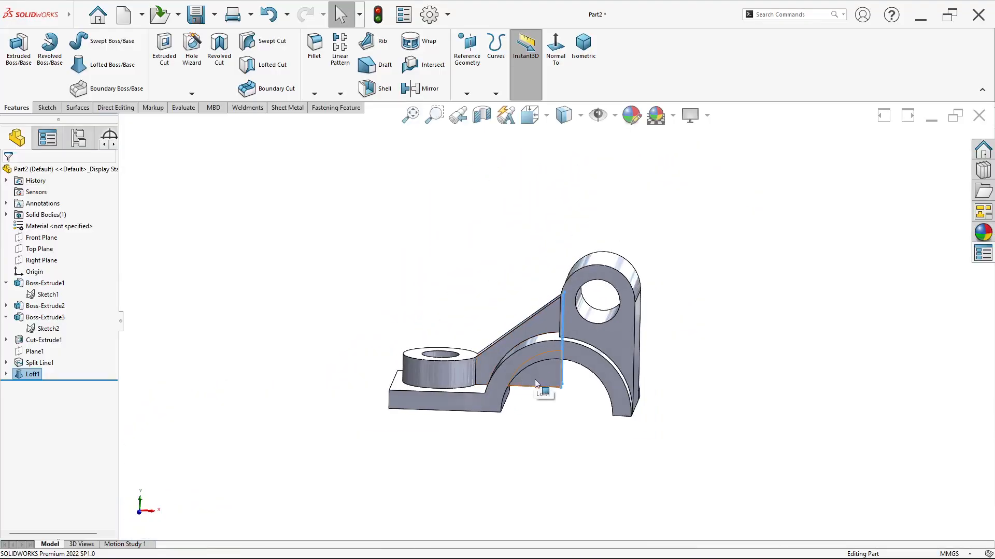
pyautogui.rightClick(536, 382)
pyautogui.click(562, 299)
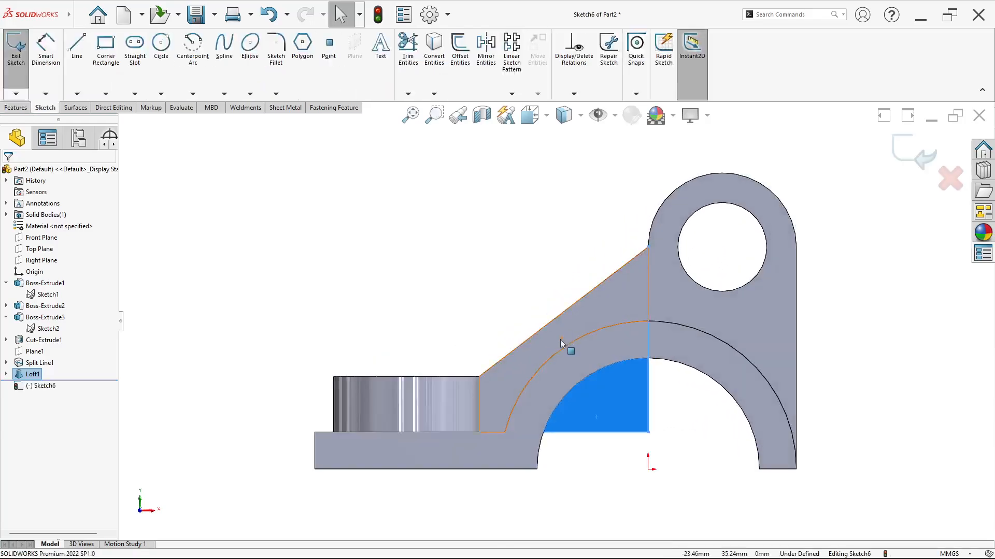
pyautogui.click(434, 81)
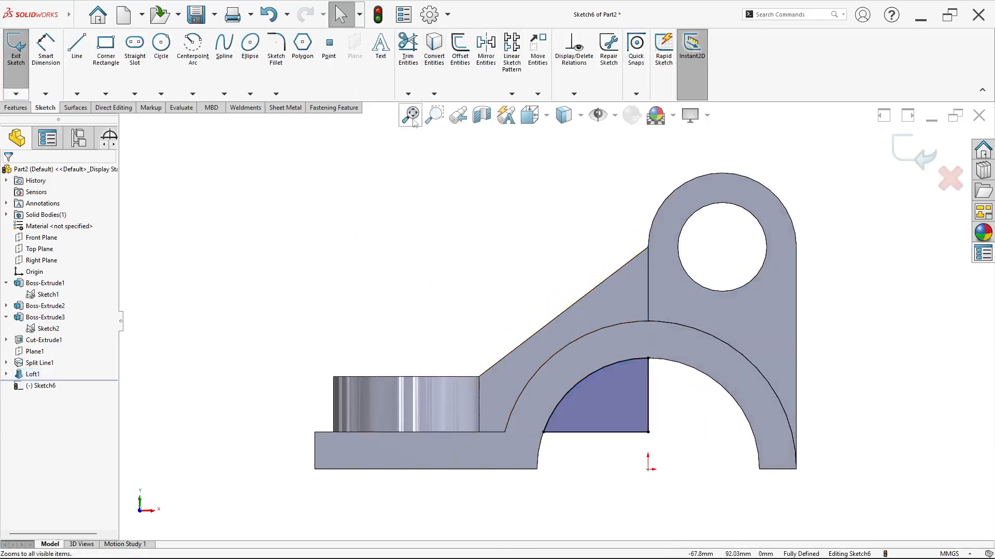
pyautogui.click(15, 108)
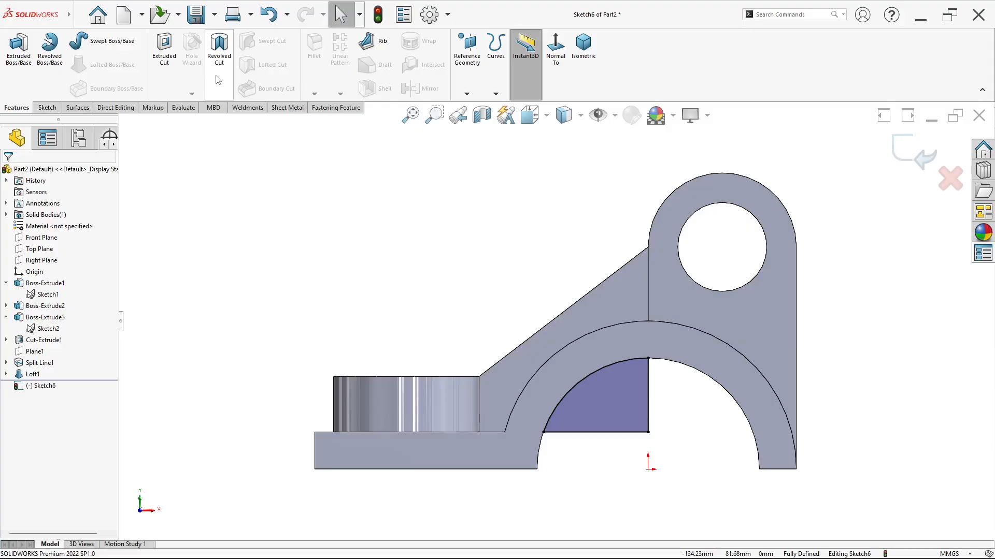
pyautogui.click(164, 50)
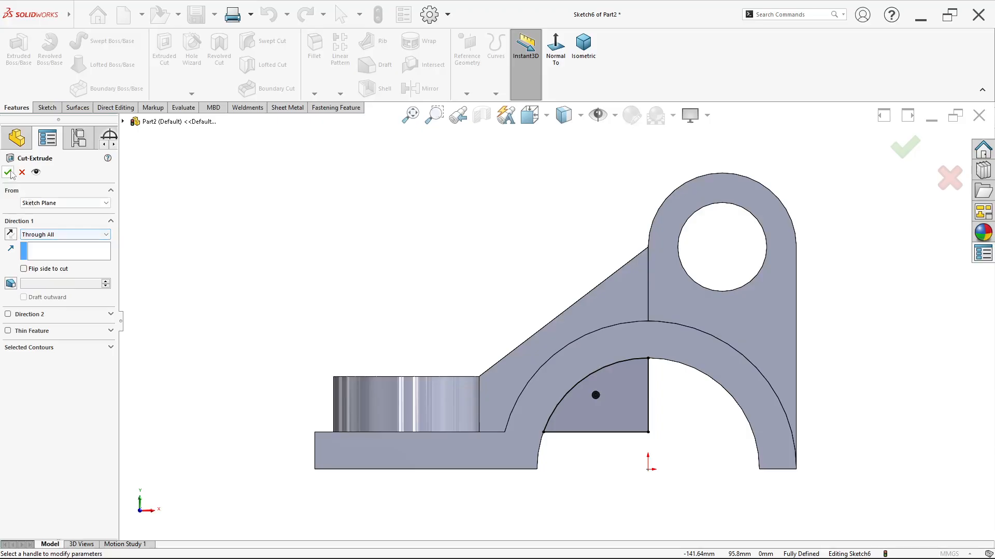
# Examine closely how the lofted rib's sloped upper face meets the boss's top edge.
pyautogui.moveTo(482, 300); pyautogui.dragTo(475, 358, button='middle')
pyautogui.scroll(-3, 549, 320)
pyautogui.moveTo(556, 318); pyautogui.dragTo(437, 404, button='middle')
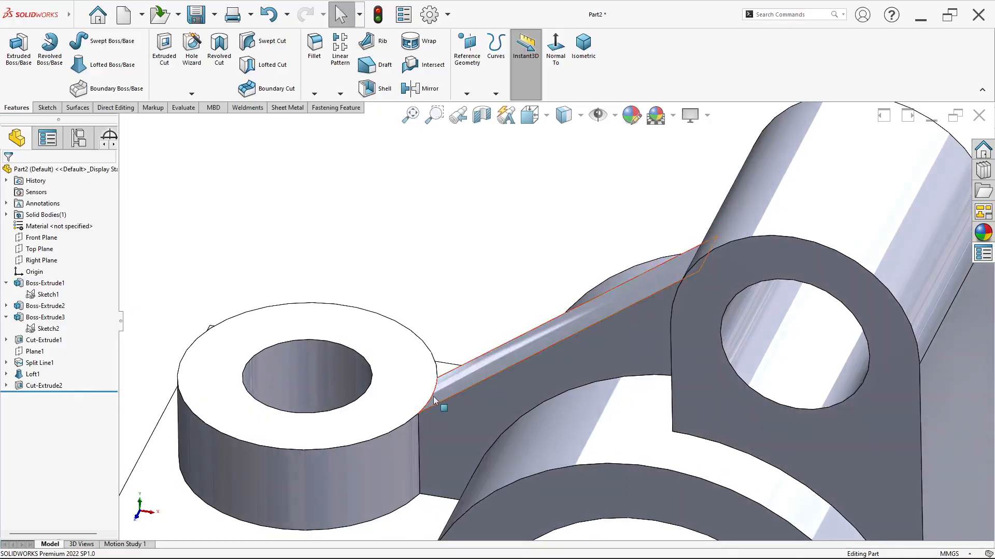
pyautogui.scroll(-3, 451, 391)
pyautogui.scroll(-2, 448, 409)
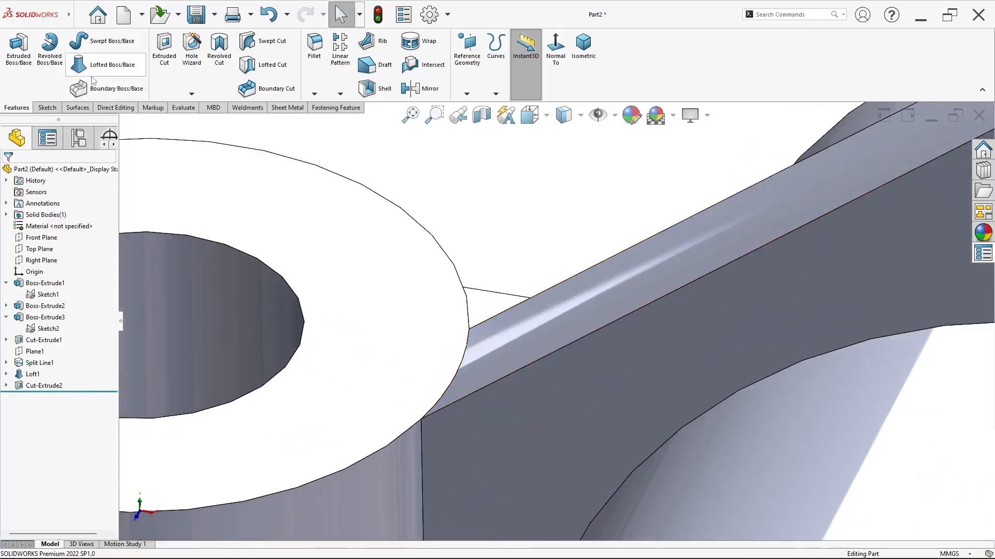
pyautogui.scroll(-5, 434, 427)
pyautogui.scroll(-2, 453, 366)
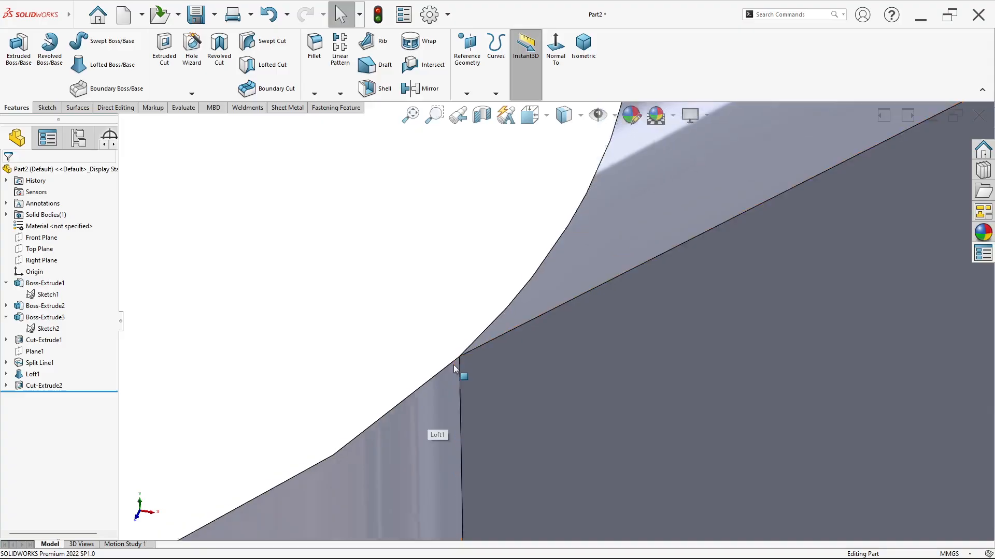
# Inspect the rib's junction with the boss from both sides and return the whole bracket to an isometric view.
pyautogui.moveTo(462, 364)
pyautogui.mouseDown(button='middle')
pyautogui.moveTo(462, 340)
pyautogui.moveTo(468, 369)
pyautogui.moveTo(519, 349)
pyautogui.moveTo(534, 311)
pyautogui.moveTo(677, 320)
pyautogui.moveTo(438, 336)
pyautogui.moveTo(460, 357)
pyautogui.mouseUp(button='middle')
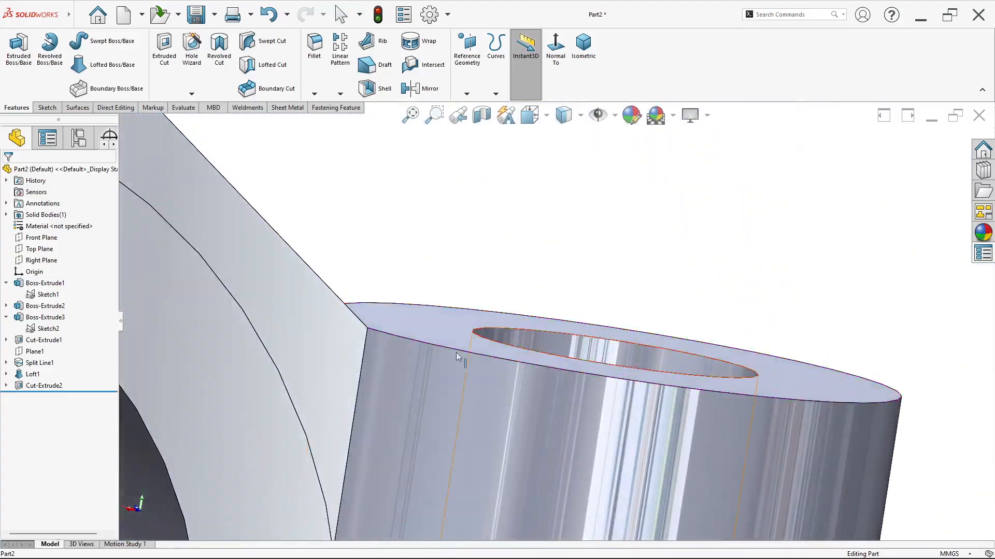
pyautogui.scroll(-3, 382, 339)
pyautogui.moveTo(384, 340); pyautogui.dragTo(427, 321, button='middle')
pyautogui.scroll(-2, 419, 317)
pyautogui.scroll(-3, 428, 321)
pyautogui.scroll(5, 462, 311)
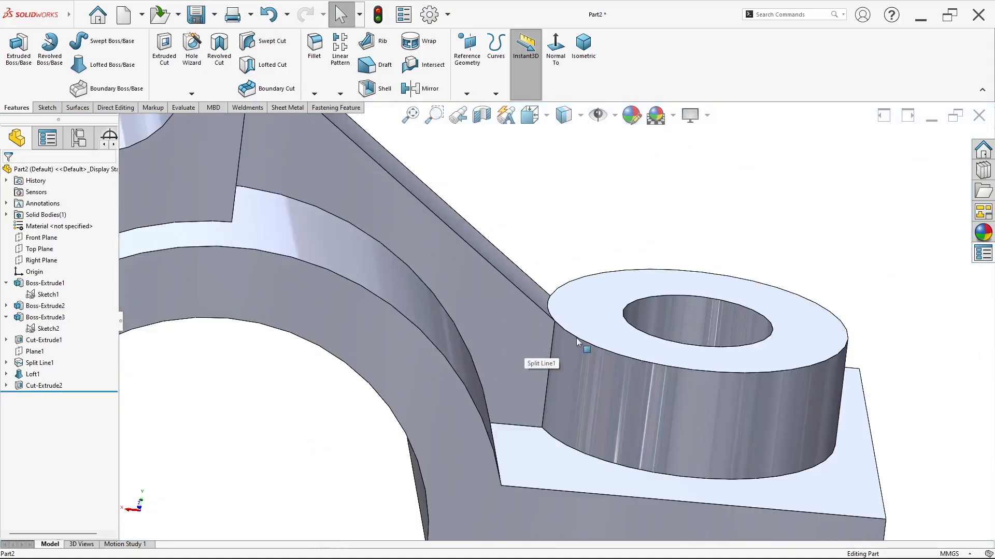
pyautogui.moveTo(576, 338); pyautogui.dragTo(590, 317, button='middle')
pyautogui.press('space')
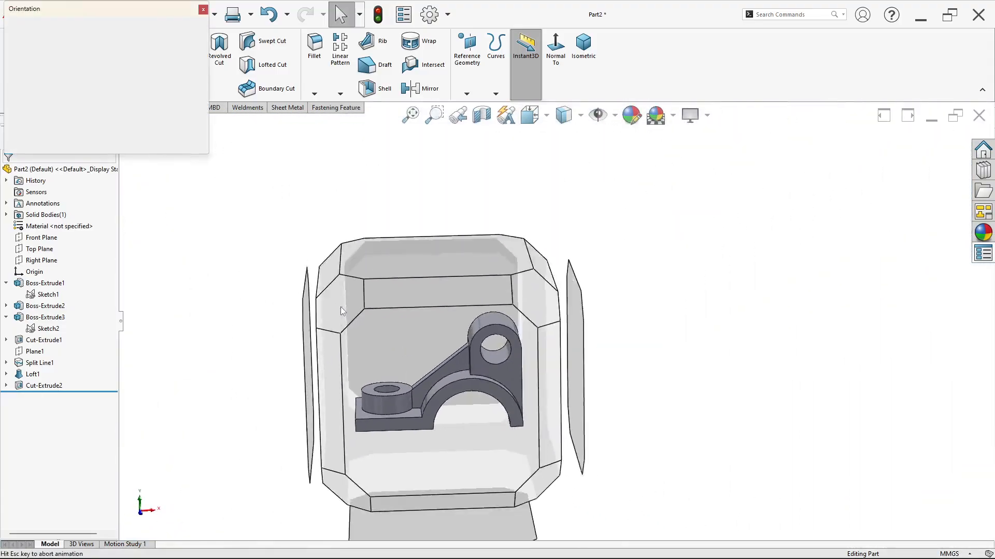
pyautogui.click(341, 307)
pyautogui.keyDown('ctrl'); pyautogui.moveTo(659, 352); pyautogui.dragTo(549, 353, button='middle'); pyautogui.keyUp('ctrl')
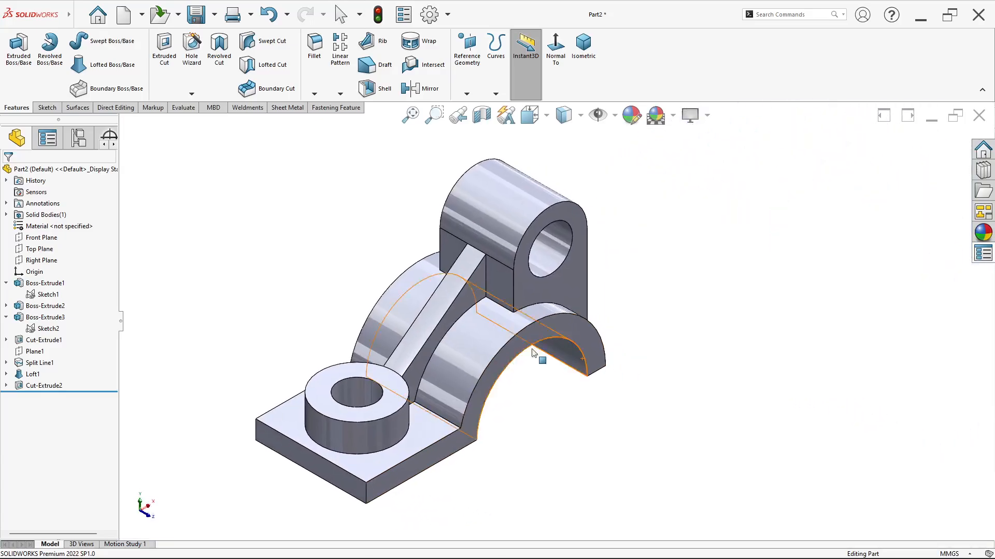
pyautogui.scroll(-2, 480, 325)
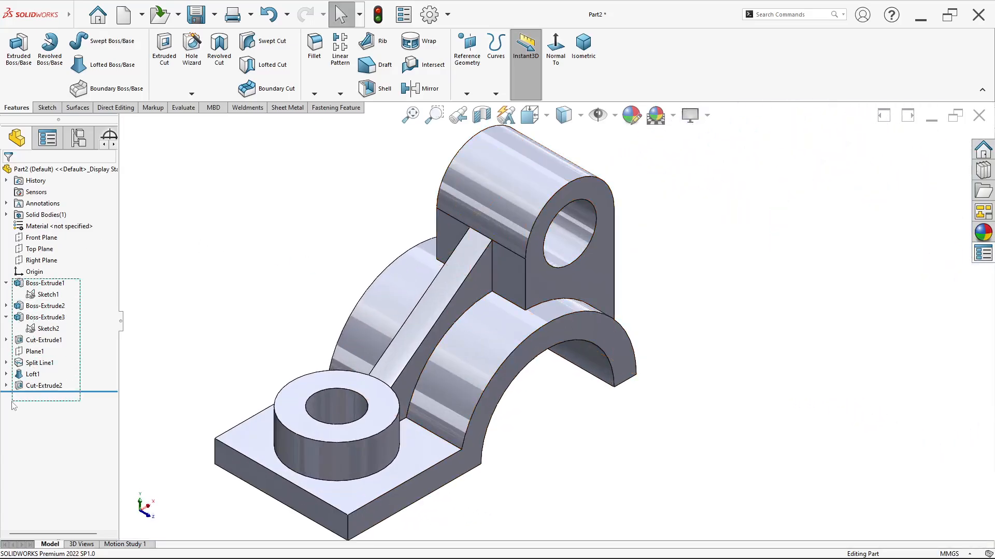
# Select all the bracket's features from the first extrusion to the last cut and colour them yellow (RGB 255, 255, 0).
pyautogui.moveTo(14, 405); pyautogui.dragTo(14, 405)
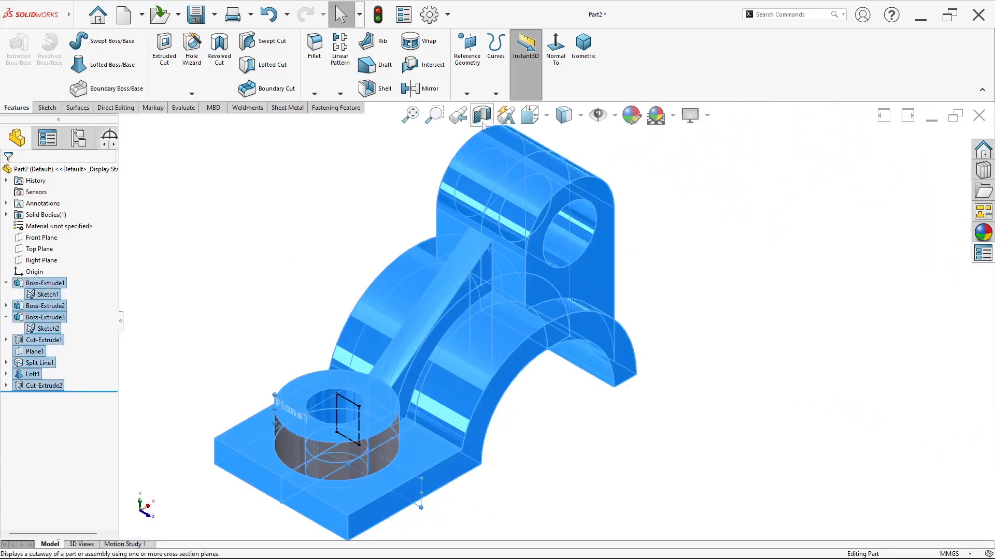
pyautogui.click(629, 116)
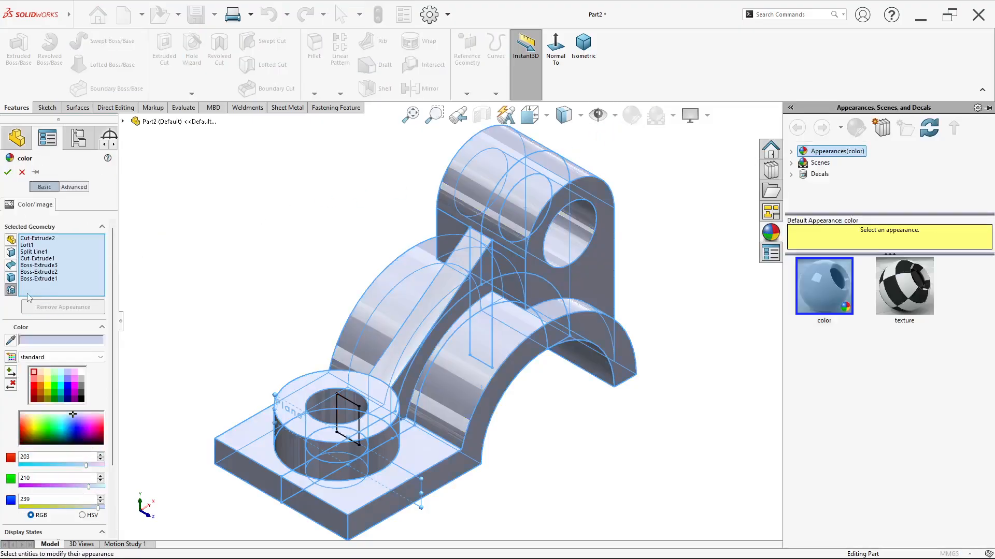
pyautogui.click(48, 389)
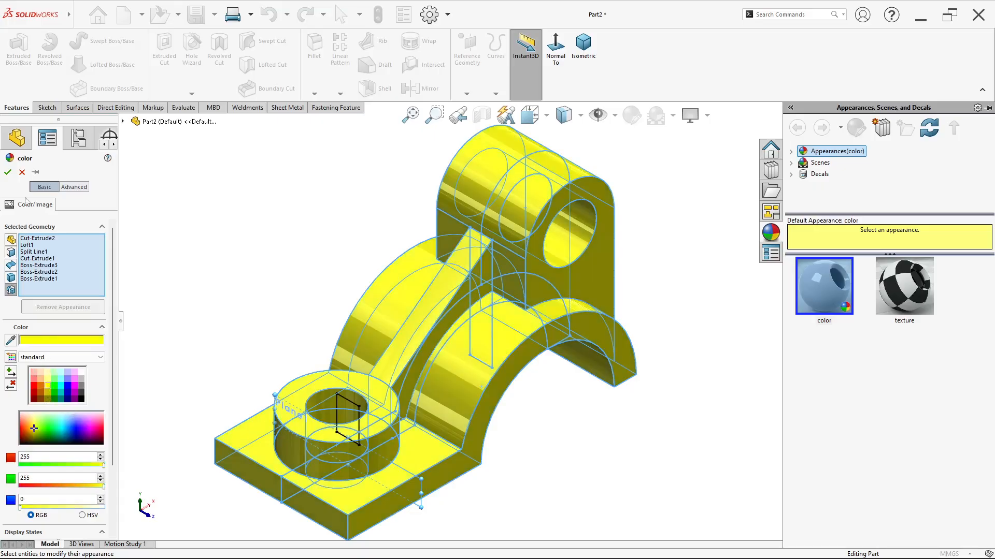
pyautogui.click(8, 173)
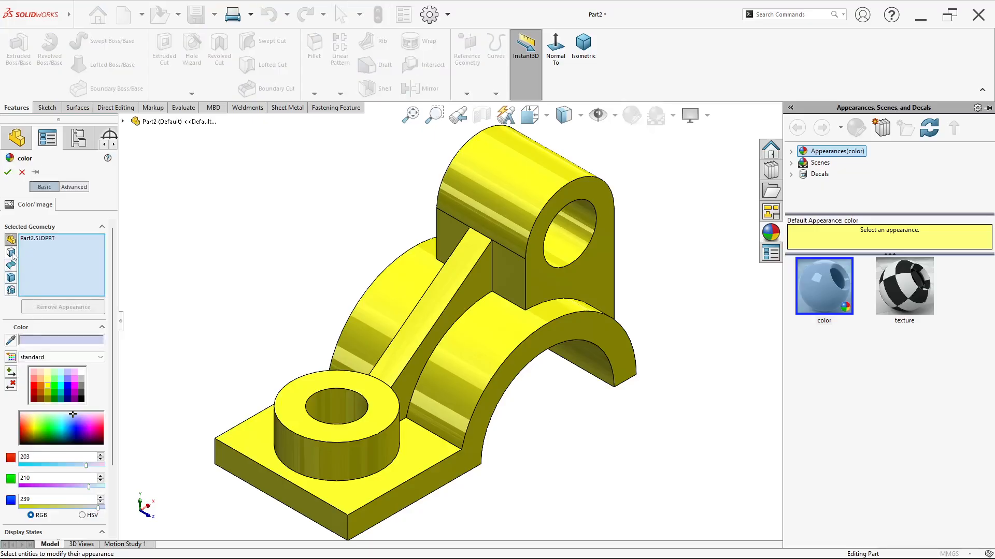
# Colour the inner faces of the boss hole, the lug hole and the arch white (RGB 255, 255, 255).
pyautogui.click(337, 416)
pyautogui.click(561, 234)
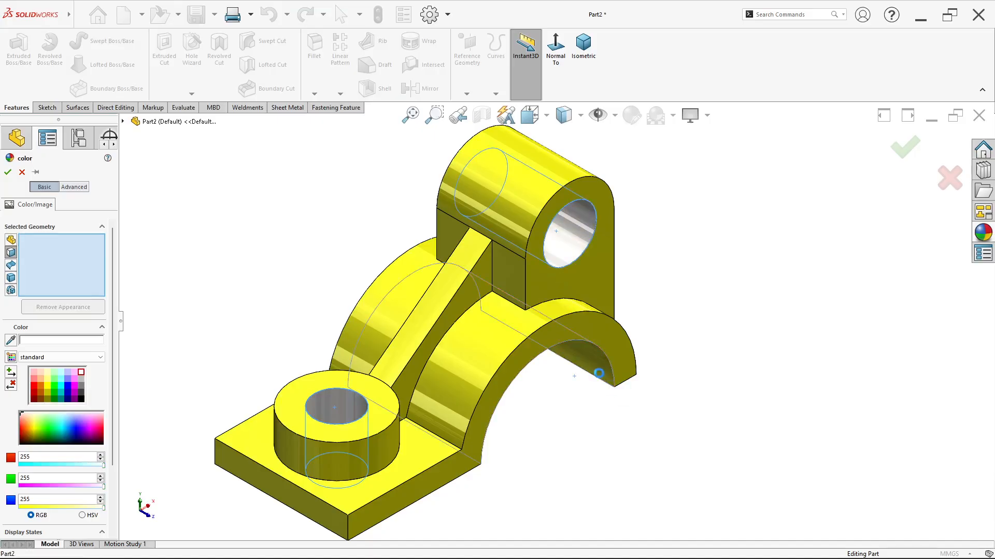
pyautogui.click(8, 173)
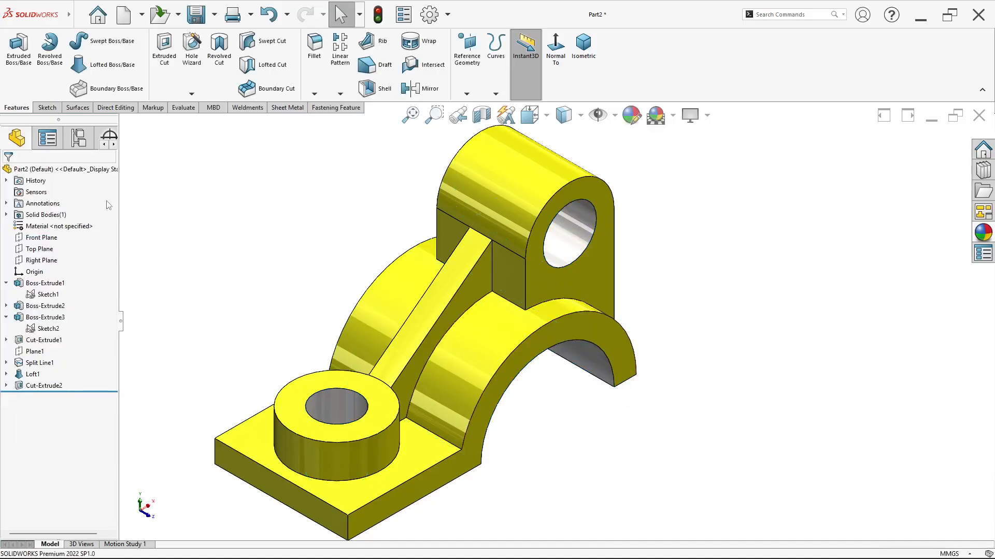
# Examine the coloured bracket, closely checking where the rib's sloped top meets the boss's upper edge.
pyautogui.keyDown('ctrl'); pyautogui.moveTo(461, 260); pyautogui.dragTo(492, 303, button='middle'); pyautogui.keyUp('ctrl')
pyautogui.moveTo(434, 381)
pyautogui.mouseDown(button='middle')
pyautogui.moveTo(428, 313)
pyautogui.moveTo(280, 297)
pyautogui.moveTo(426, 316)
pyautogui.moveTo(434, 372)
pyautogui.mouseUp(button='middle')
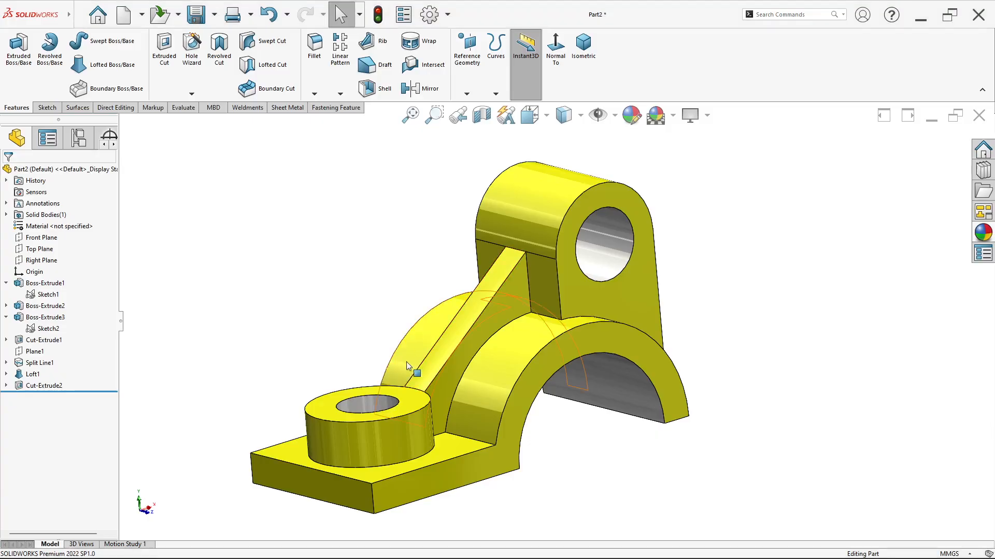
pyautogui.moveTo(420, 377); pyautogui.dragTo(346, 410, button='middle')
pyautogui.scroll(-1, 449, 355)
pyautogui.scroll(-4, 449, 356)
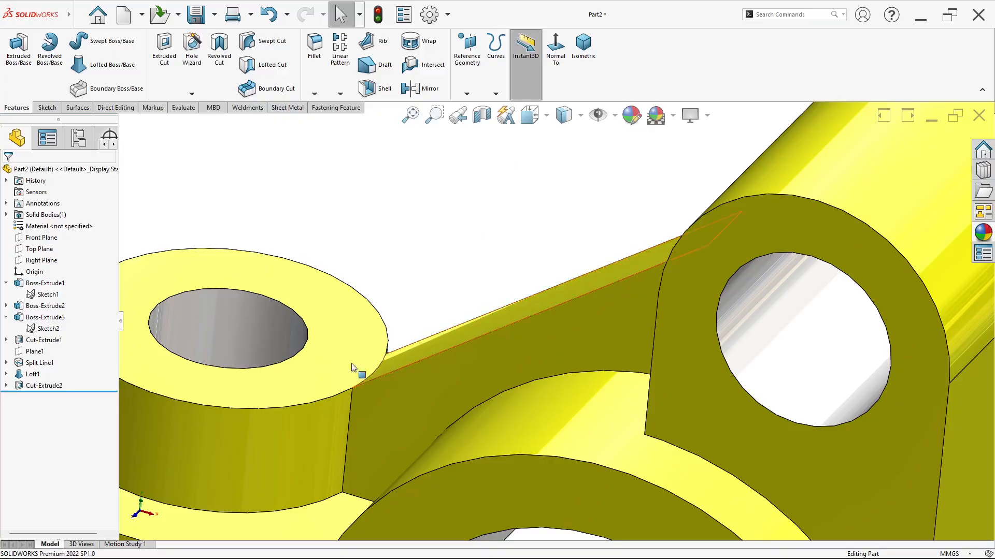
pyautogui.scroll(-2, 307, 373)
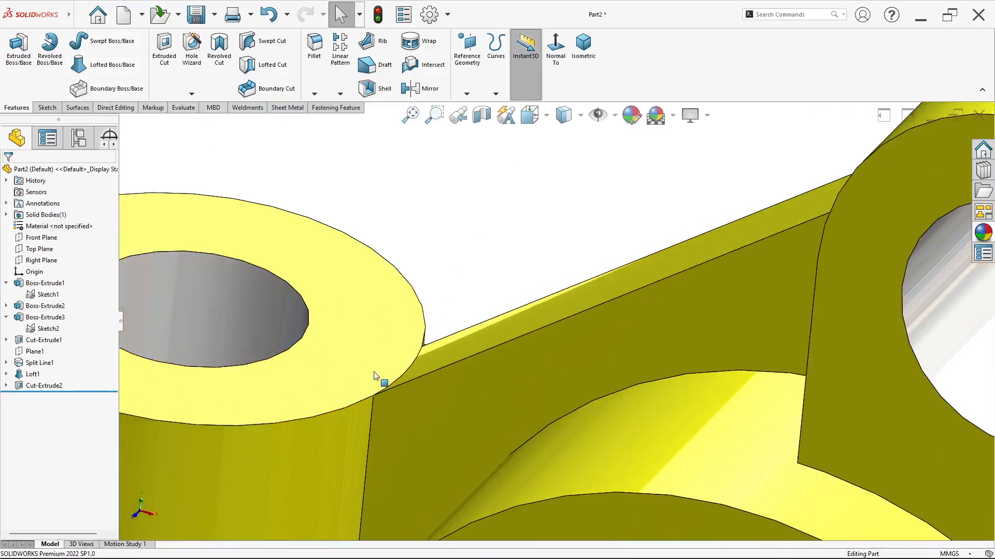
pyautogui.moveTo(375, 374); pyautogui.dragTo(428, 387, button='middle')
pyautogui.scroll(1, 427, 386)
pyautogui.scroll(2, 428, 387)
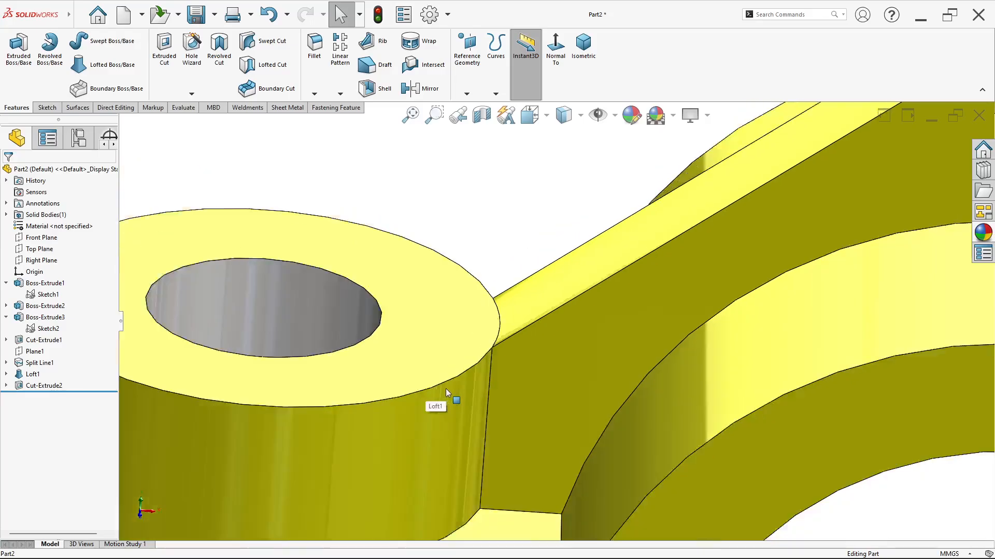
pyautogui.scroll(4, 545, 348)
pyautogui.scroll(2, 512, 340)
# Show the finished bracket in an isometric view and frame it in the graphics area.
pyautogui.moveTo(512, 340); pyautogui.dragTo(430, 329, button='middle')
pyautogui.press('space')
pyautogui.click(424, 332)
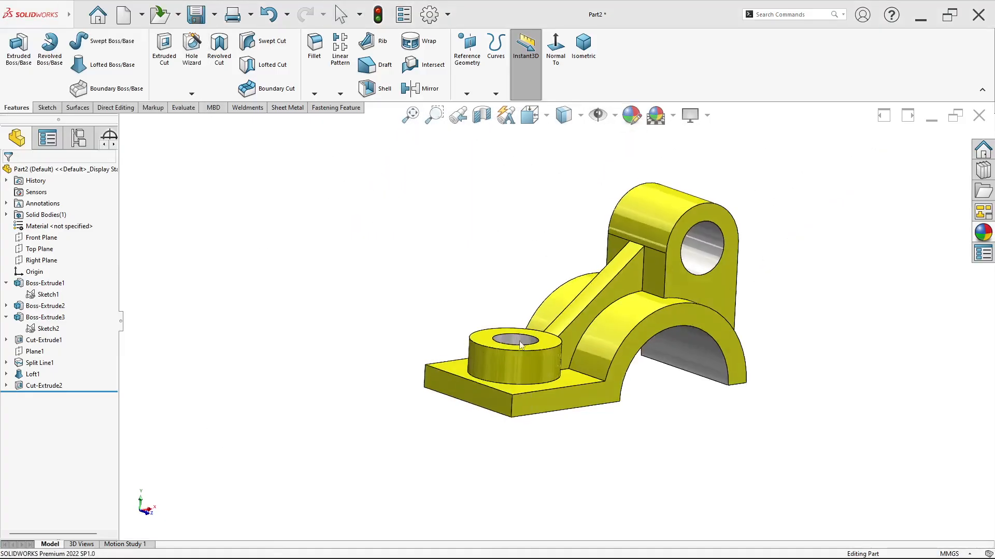
pyautogui.scroll(-6, 528, 293)
pyautogui.scroll(4, 530, 292)
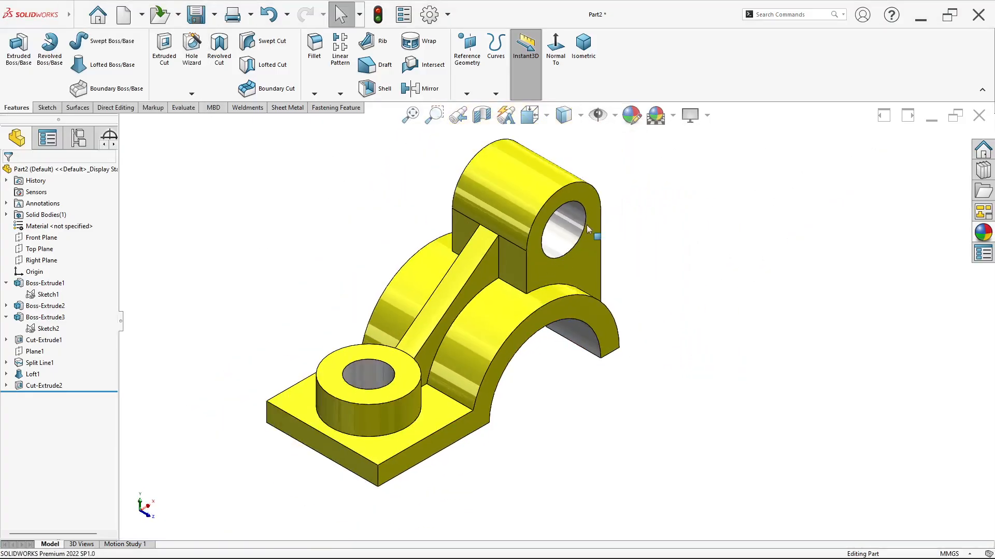
pyautogui.scroll(-2, 611, 286)
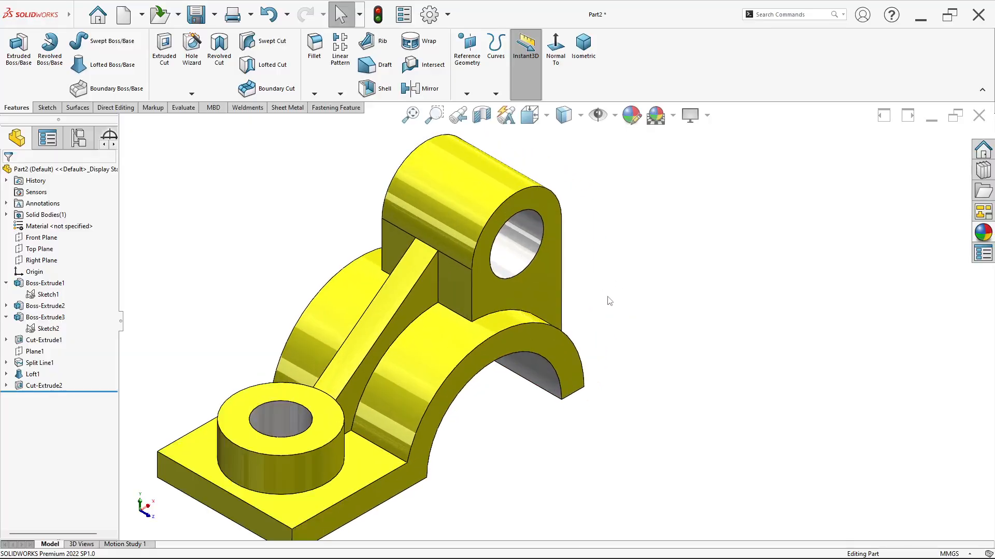
pyautogui.scroll(1, 560, 311)
pyautogui.scroll(-1, 604, 361)
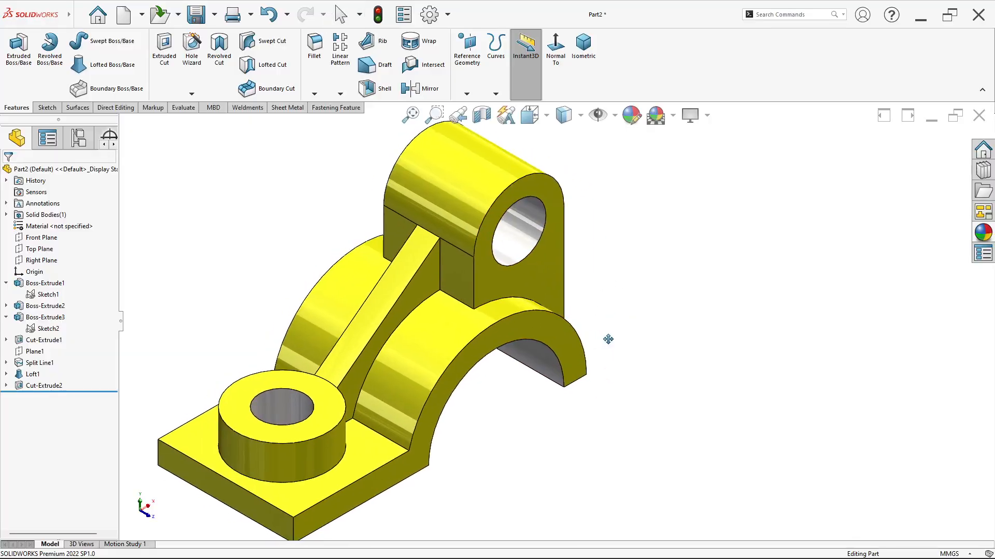